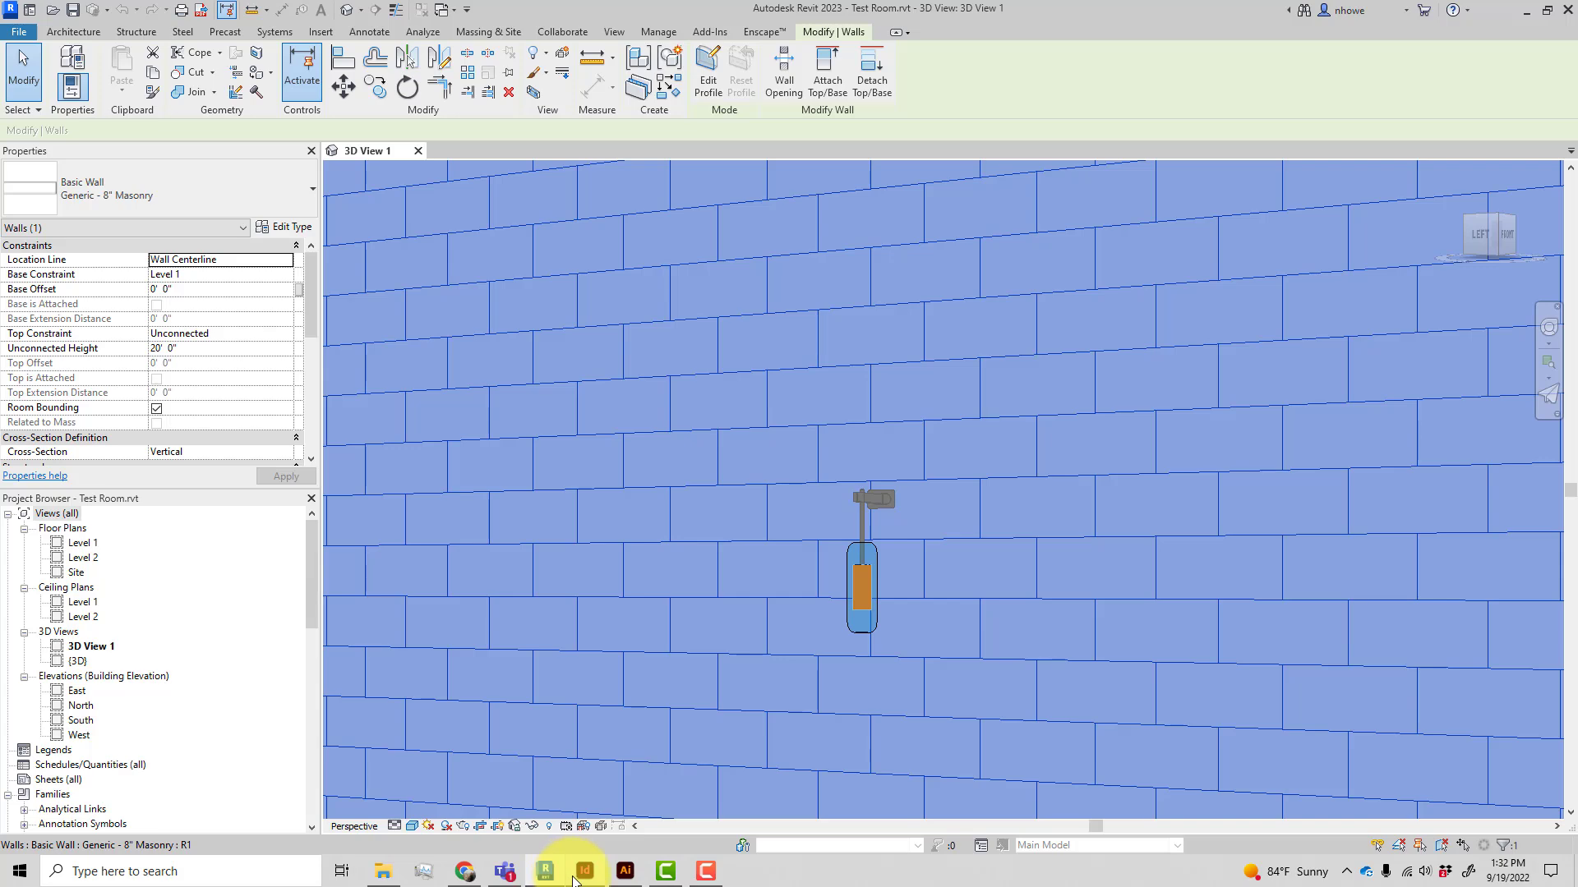
Switch to the browser and examine the Lotus Dimmable Pendant product page and its customer review photos
{"action": "mouse_move", "coordinate": [534, 881]}
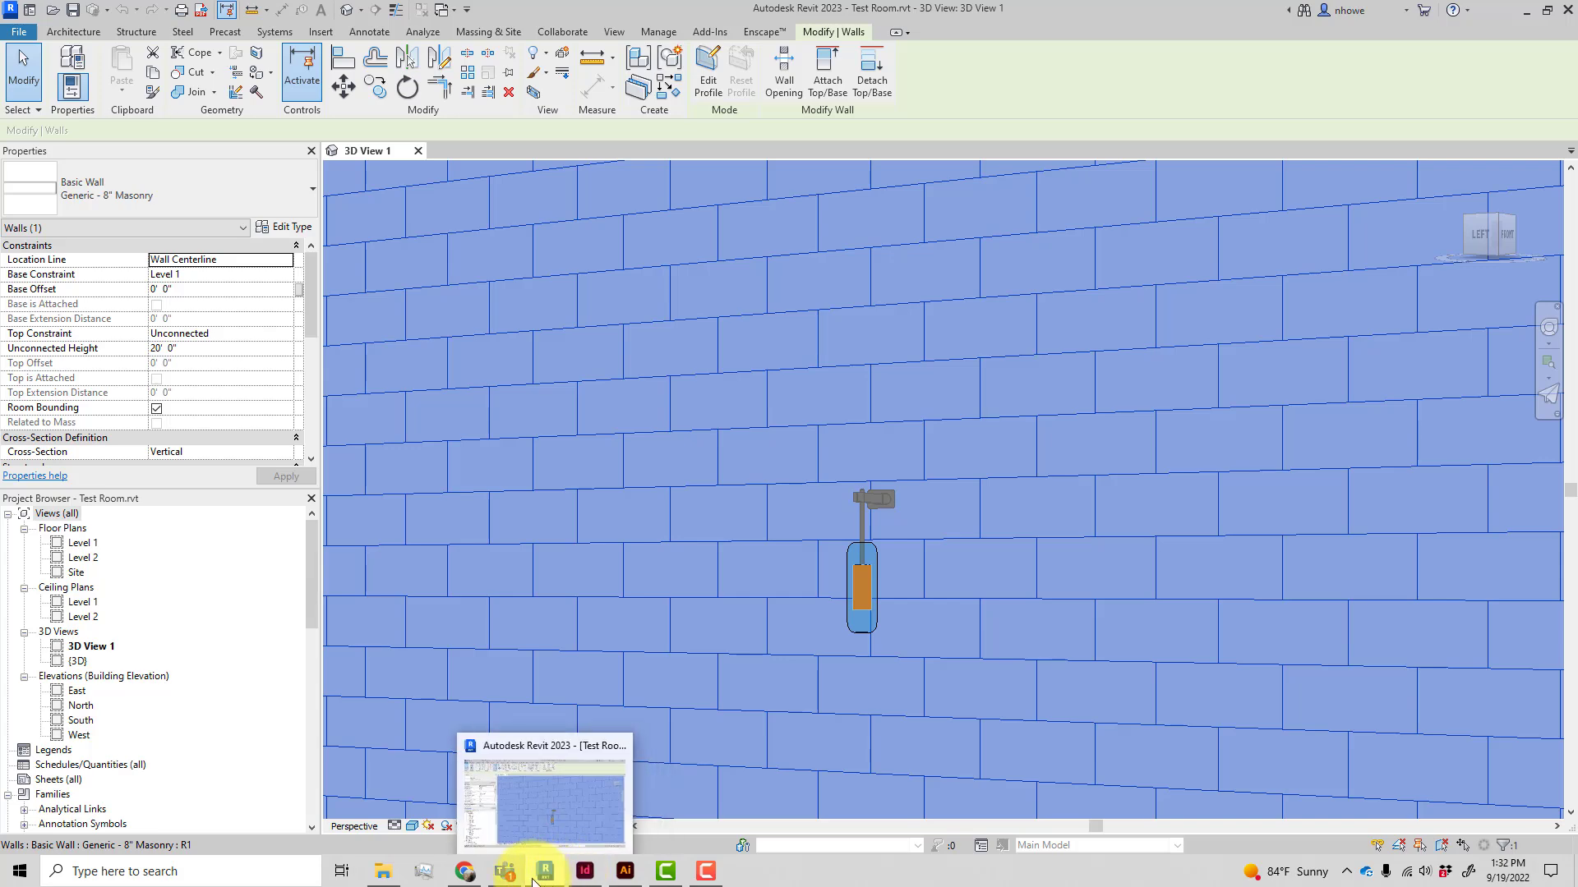
{"action": "left_click", "coordinate": [465, 871]}
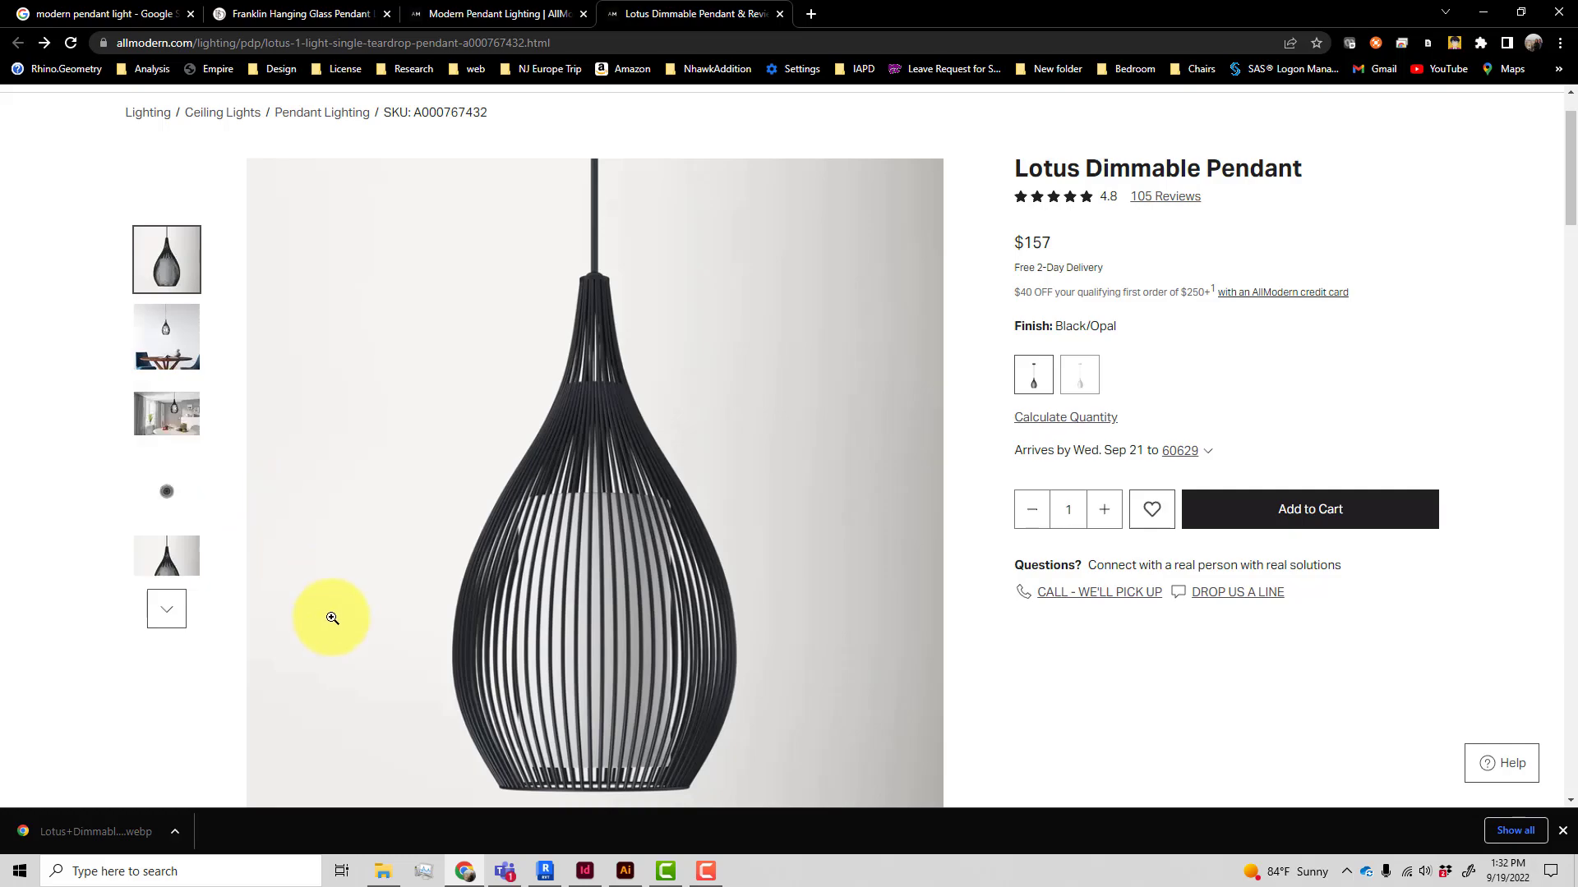
{"action": "scroll", "coordinate": [333, 617], "scroll_direction": "down", "scroll_amount": 15}
{"action": "scroll", "coordinate": [340, 619], "scroll_direction": "down", "scroll_amount": 5}
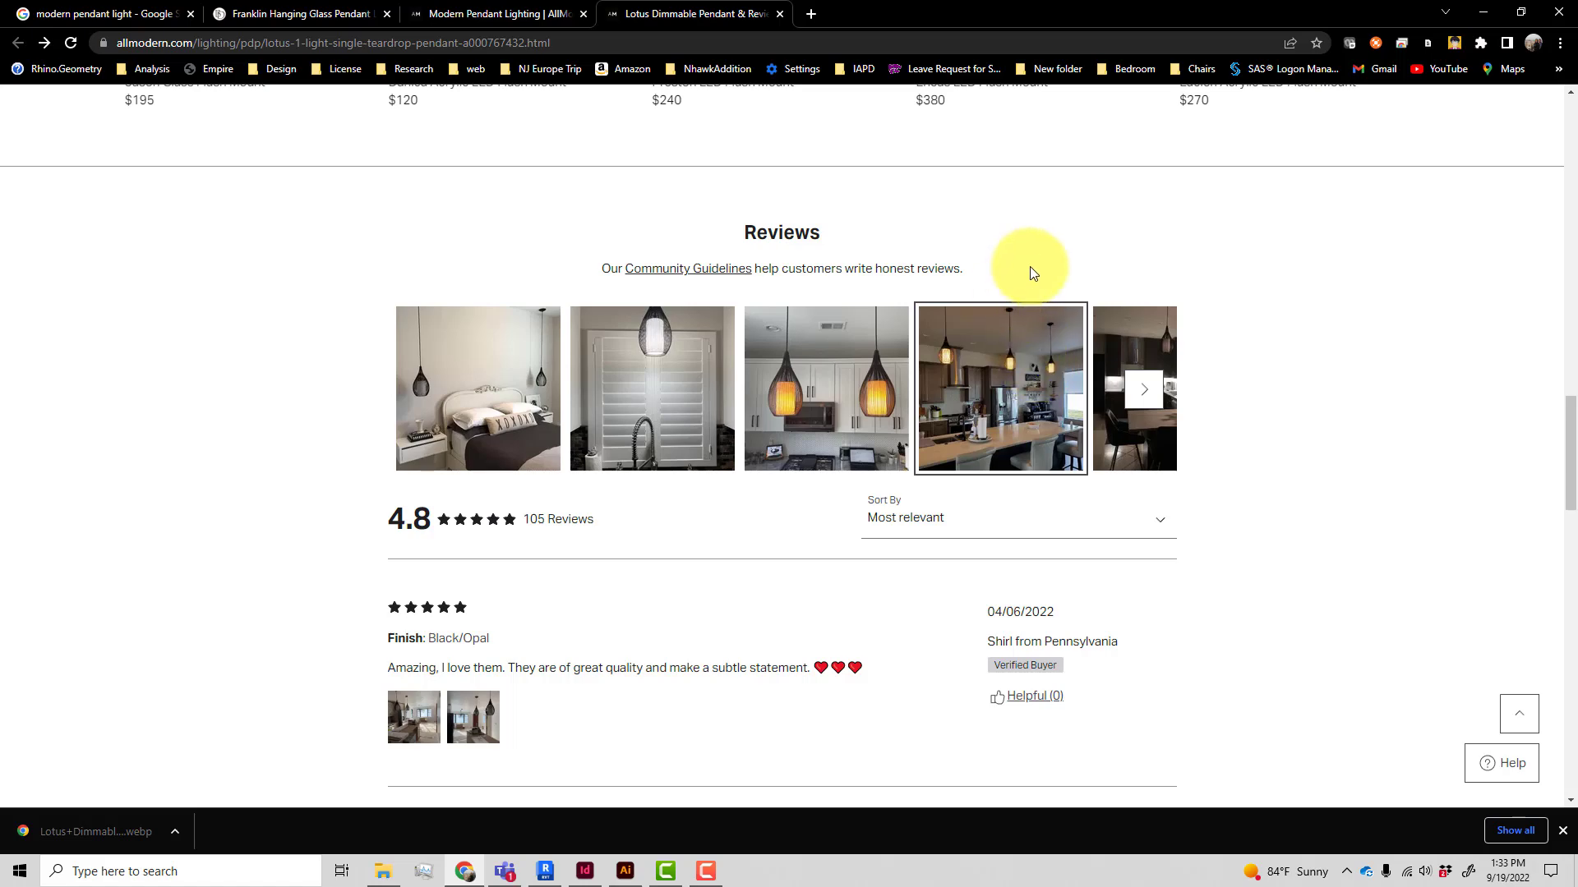
{"action": "scroll", "coordinate": [731, 254], "scroll_direction": "up", "scroll_amount": 10}
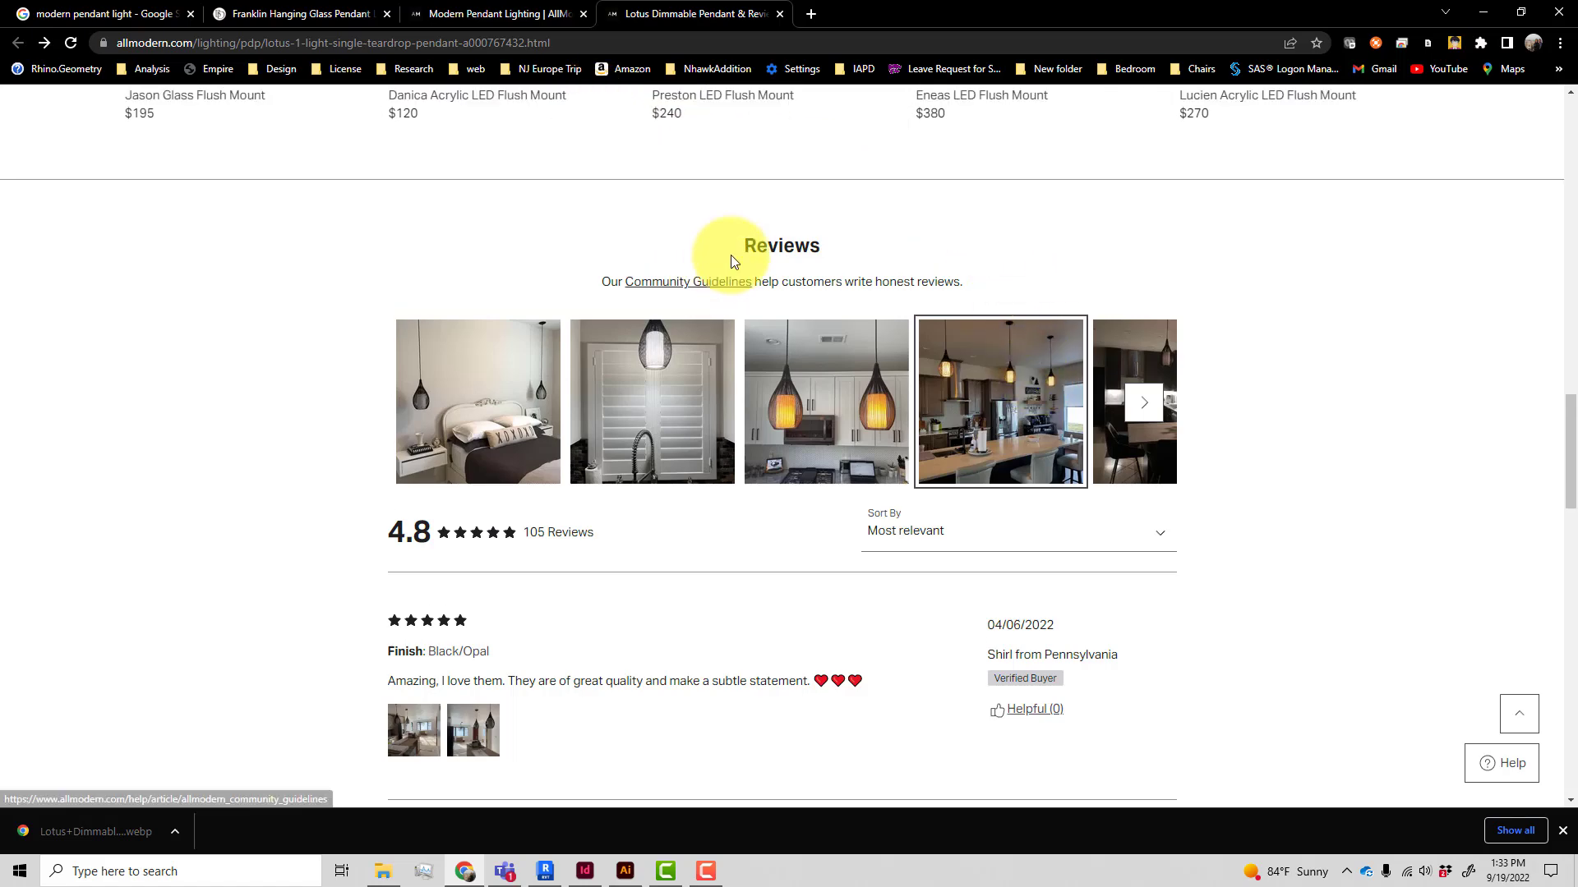
{"action": "scroll", "coordinate": [732, 255], "scroll_direction": "up", "scroll_amount": 8}
{"action": "scroll", "coordinate": [732, 257], "scroll_direction": "down", "scroll_amount": 2}
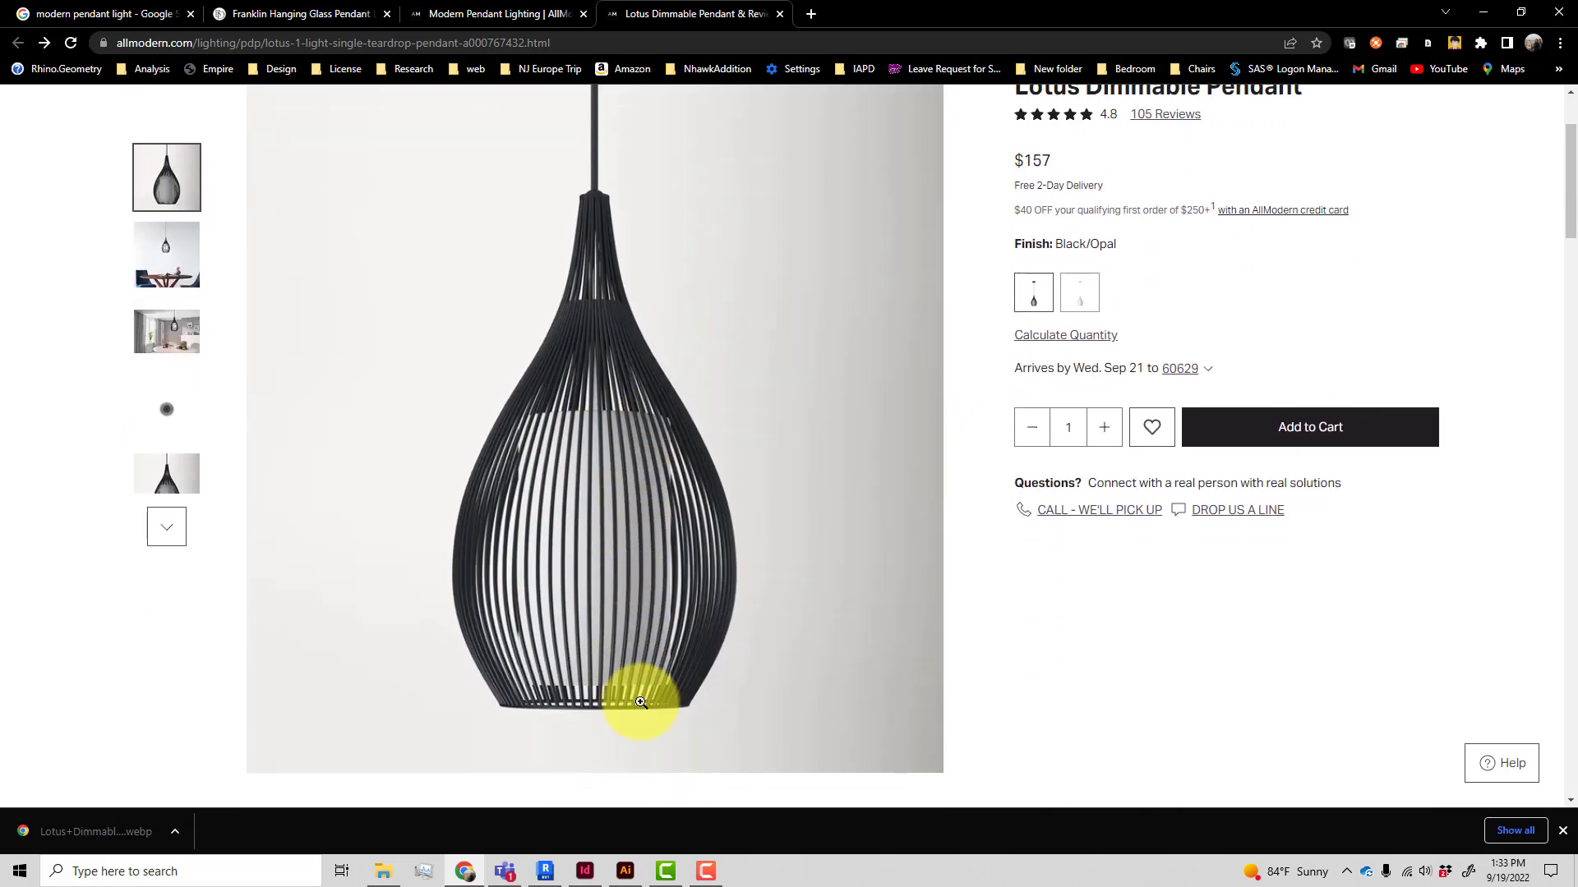
Return to the project and create a new family from the English-Imperial ceiling-based lighting fixture template
{"action": "left_click", "coordinate": [545, 869]}
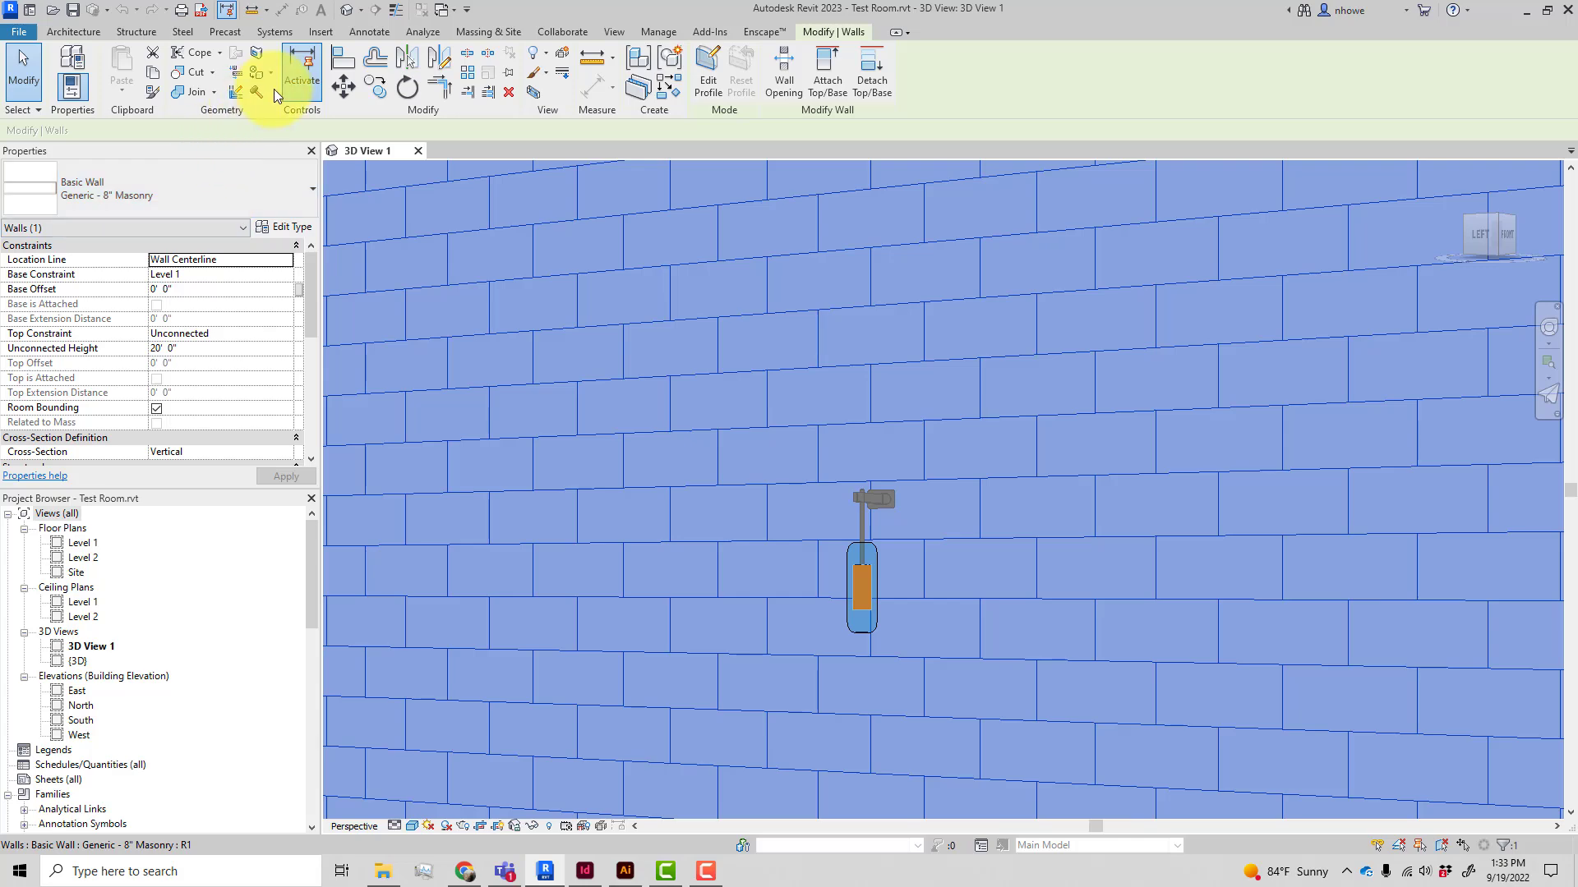
{"action": "left_click", "coordinate": [15, 32]}
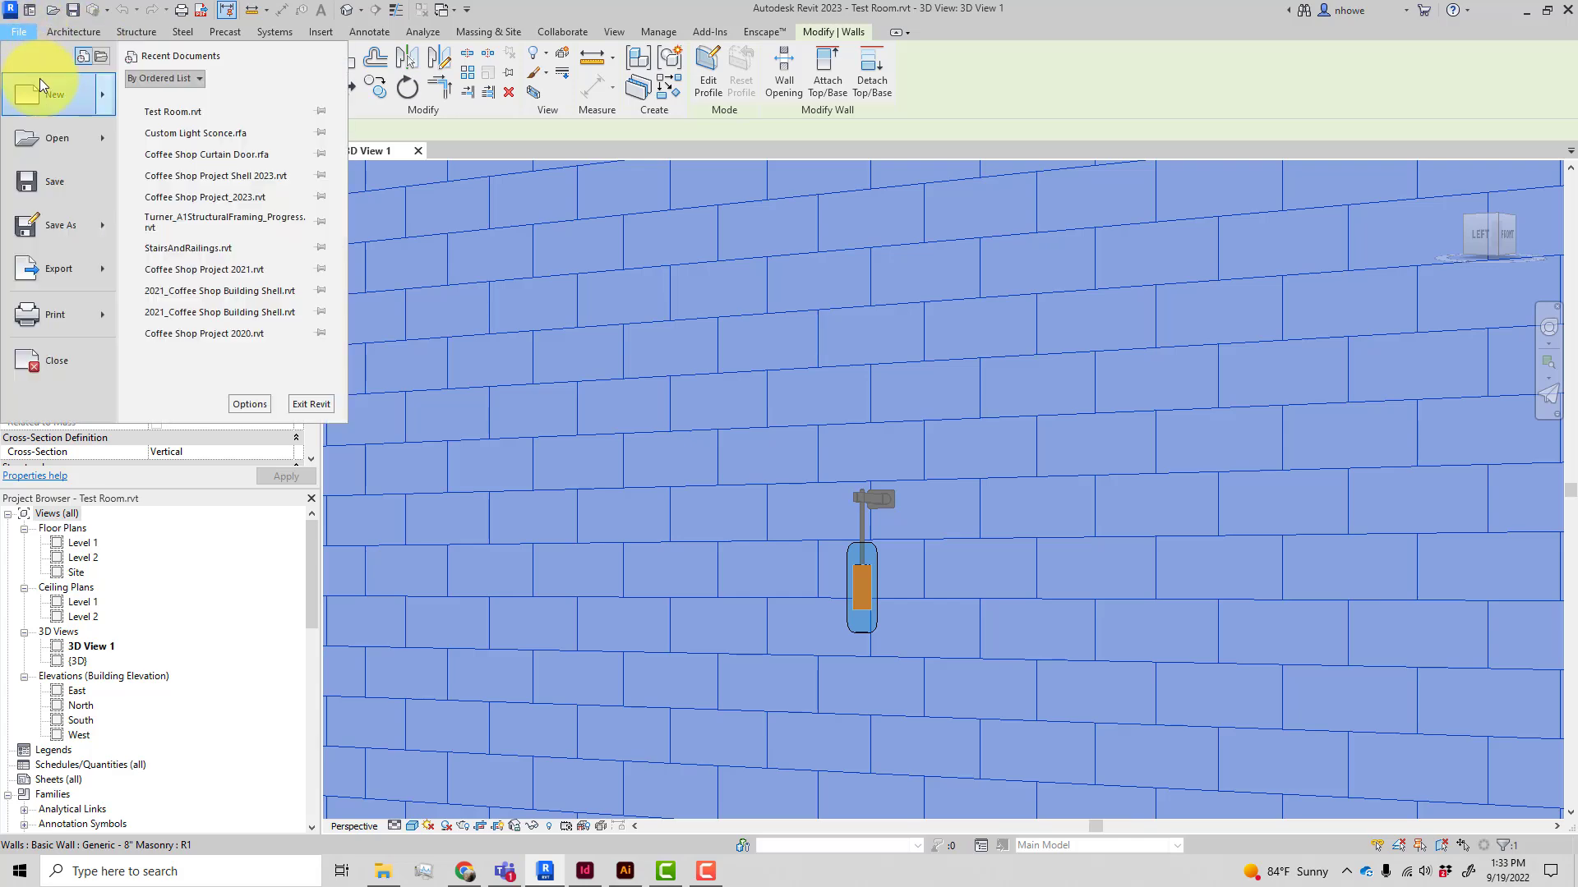
{"action": "mouse_move", "coordinate": [74, 95]}
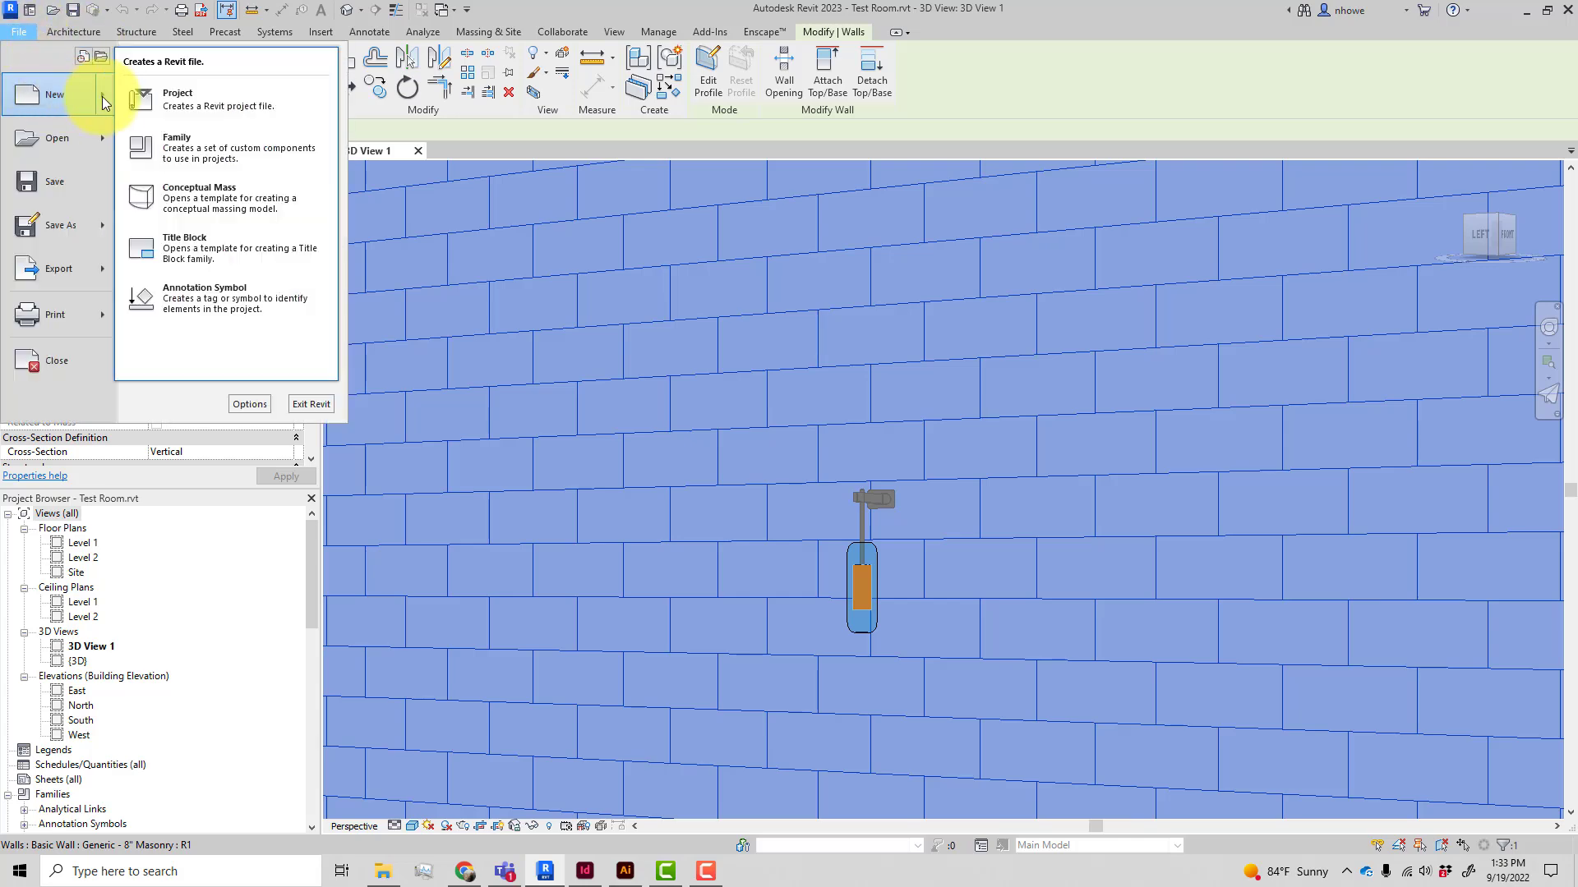
{"action": "left_click", "coordinate": [156, 139]}
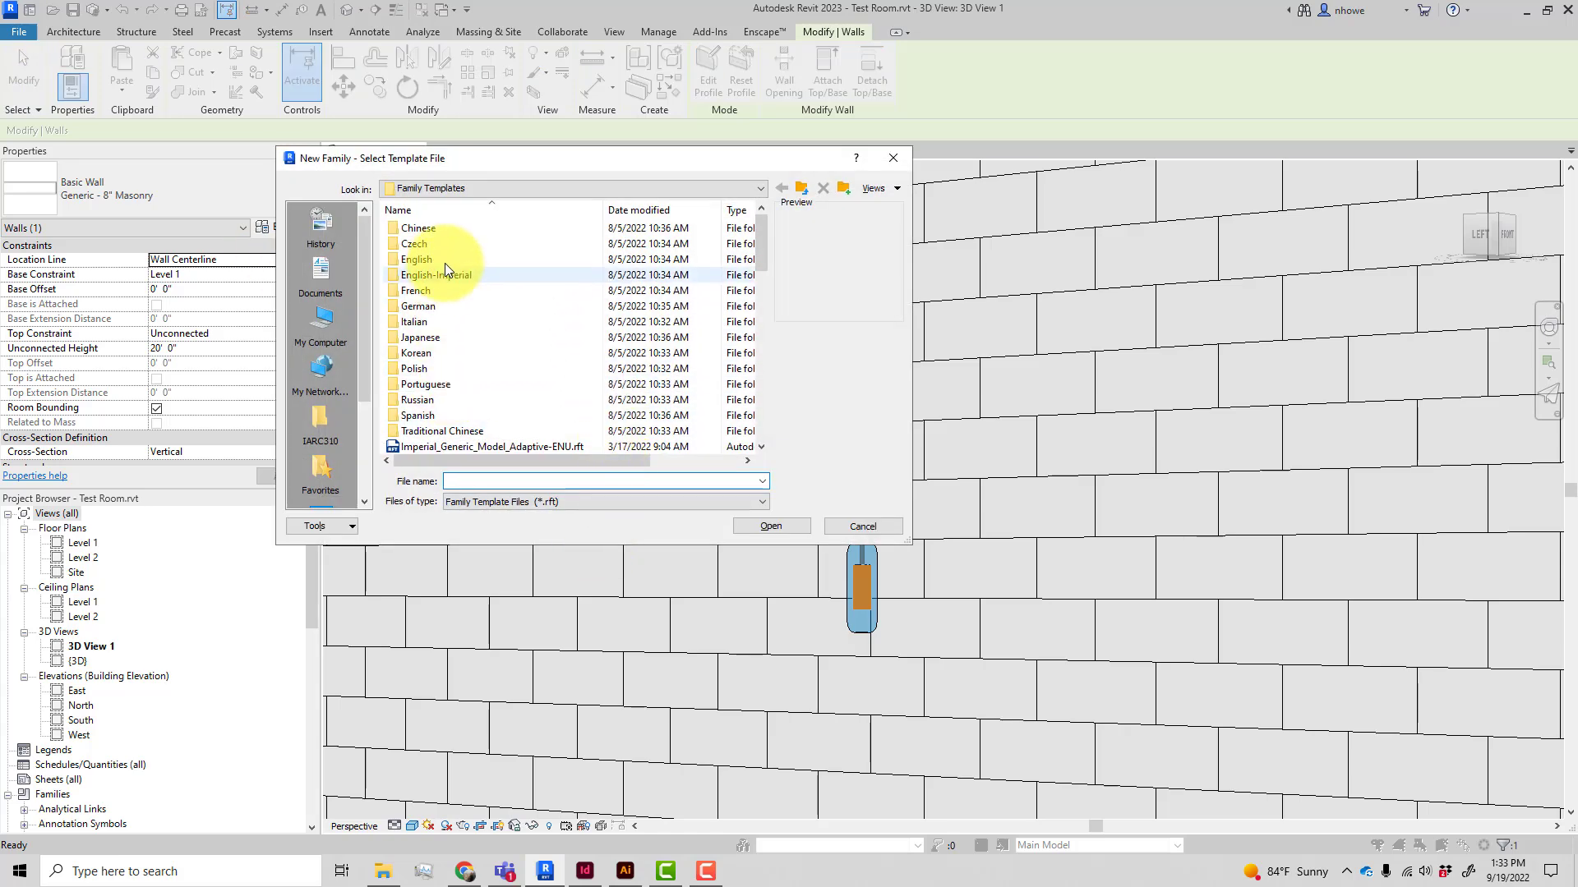
{"action": "double_click", "coordinate": [452, 276]}
{"action": "scroll", "coordinate": [465, 321], "scroll_direction": "down", "scroll_amount": 20}
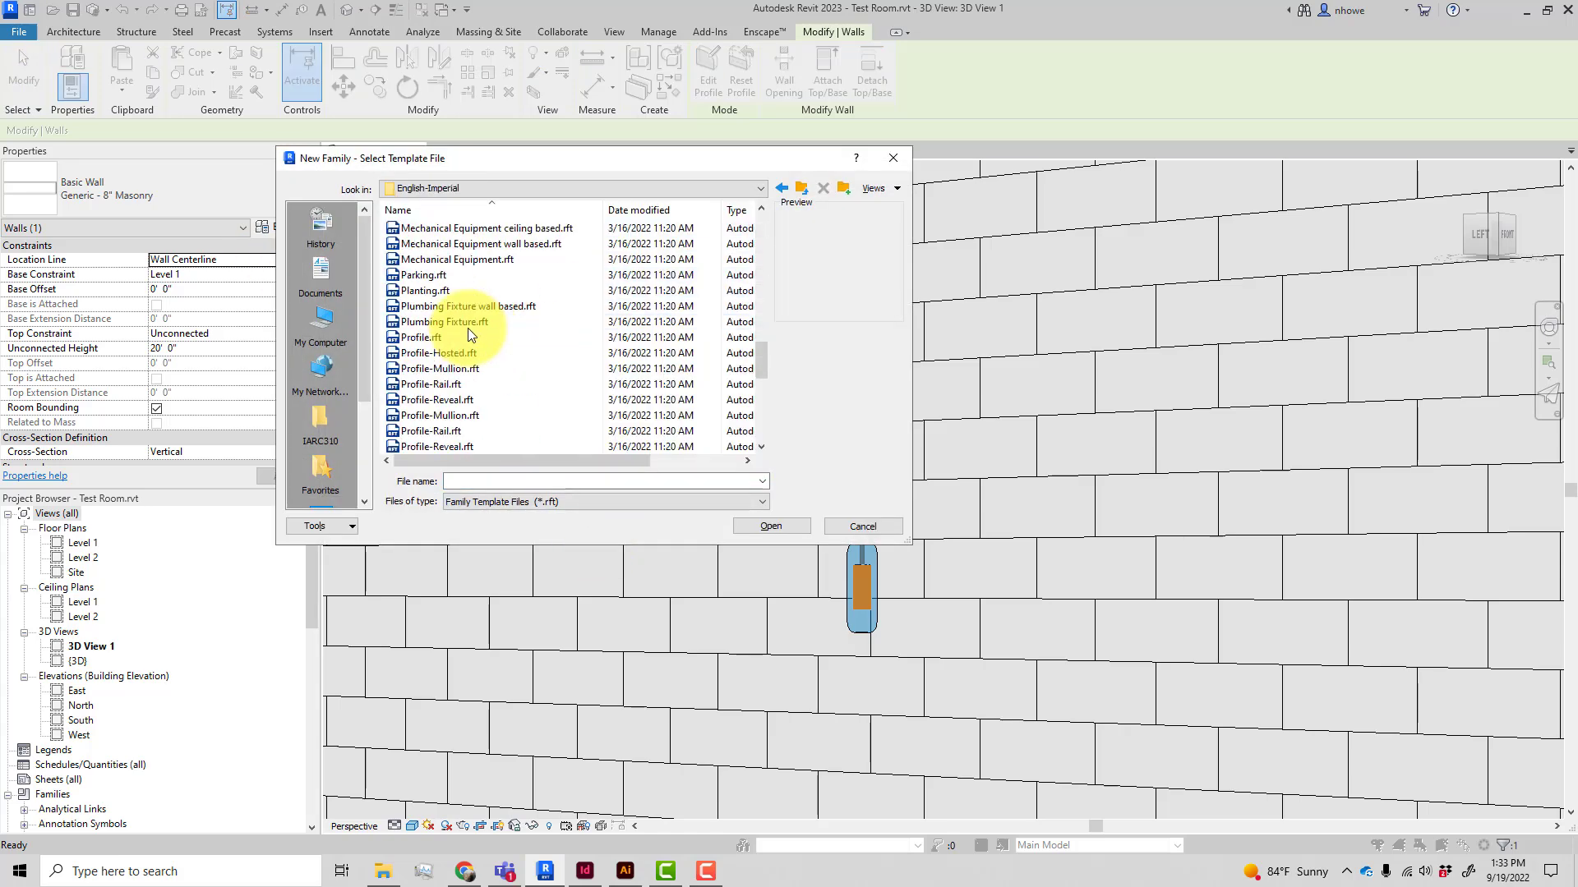
{"action": "scroll", "coordinate": [470, 333], "scroll_direction": "down", "scroll_amount": 2}
{"action": "scroll", "coordinate": [471, 333], "scroll_direction": "up", "scroll_amount": 5}
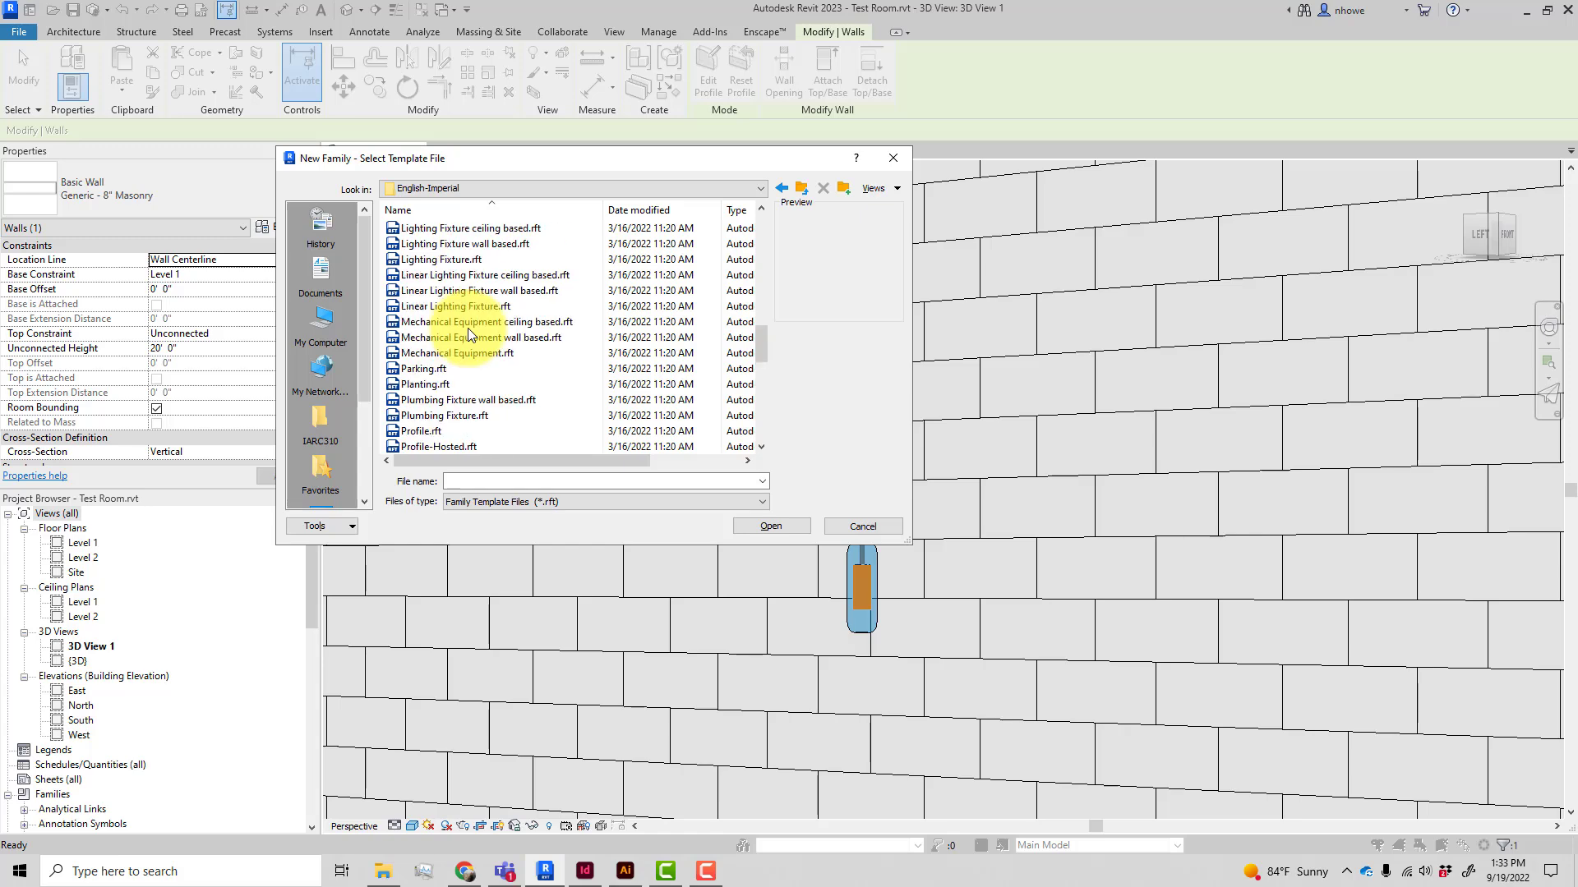
{"action": "left_click", "coordinate": [496, 279]}
{"action": "left_click", "coordinate": [786, 528]}
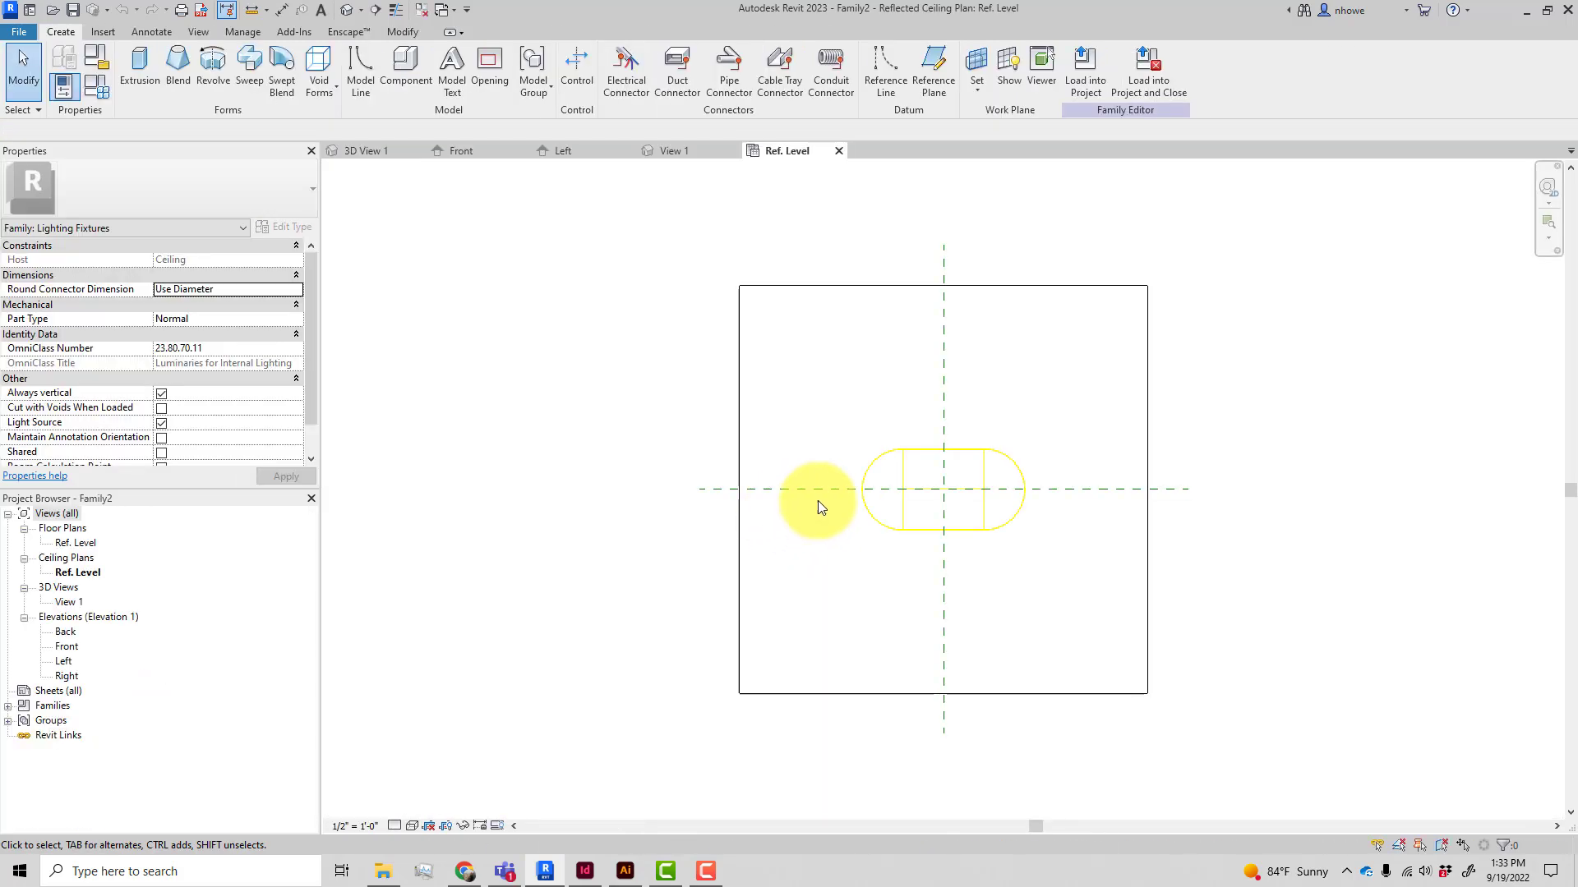
Change the family's light source definition to emit from a point with spherical distribution
{"action": "left_click", "coordinate": [894, 531]}
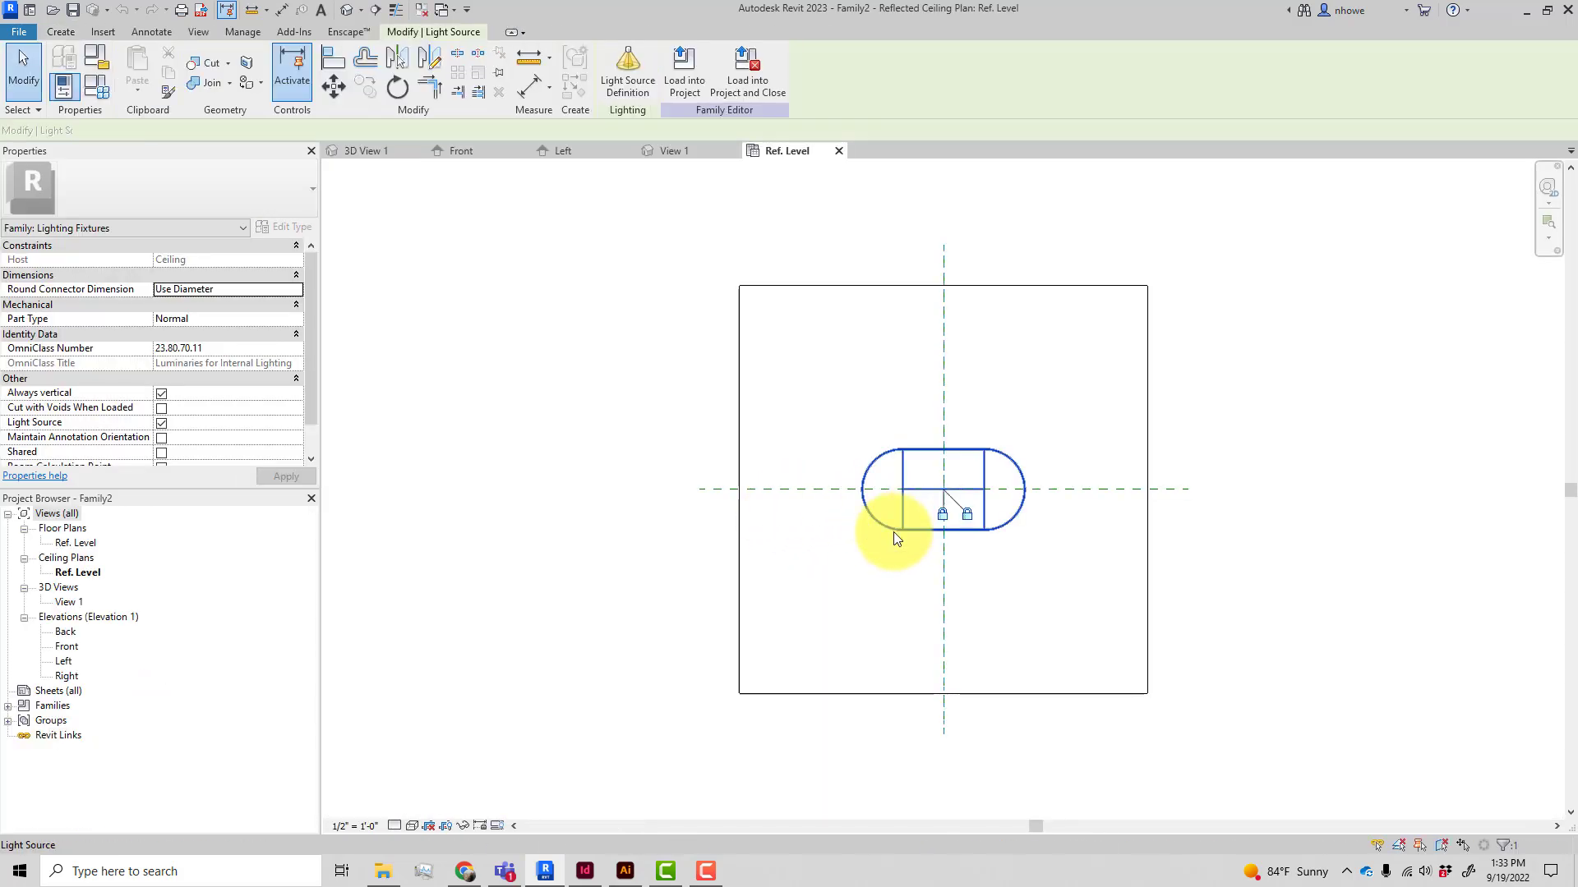
{"action": "left_click", "coordinate": [639, 91]}
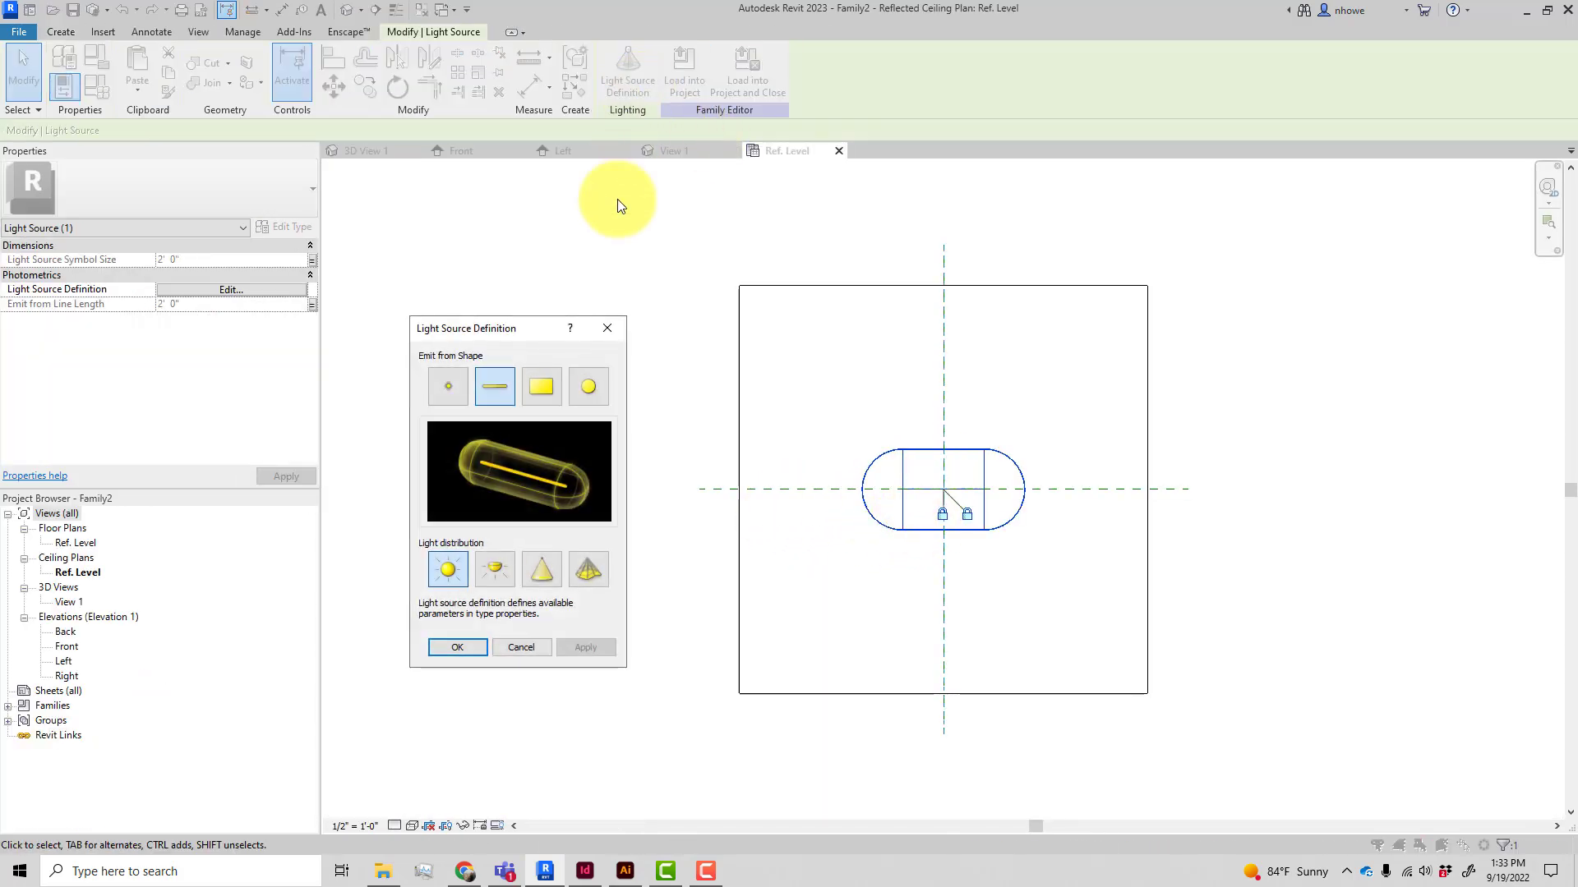
{"action": "left_click", "coordinate": [460, 401]}
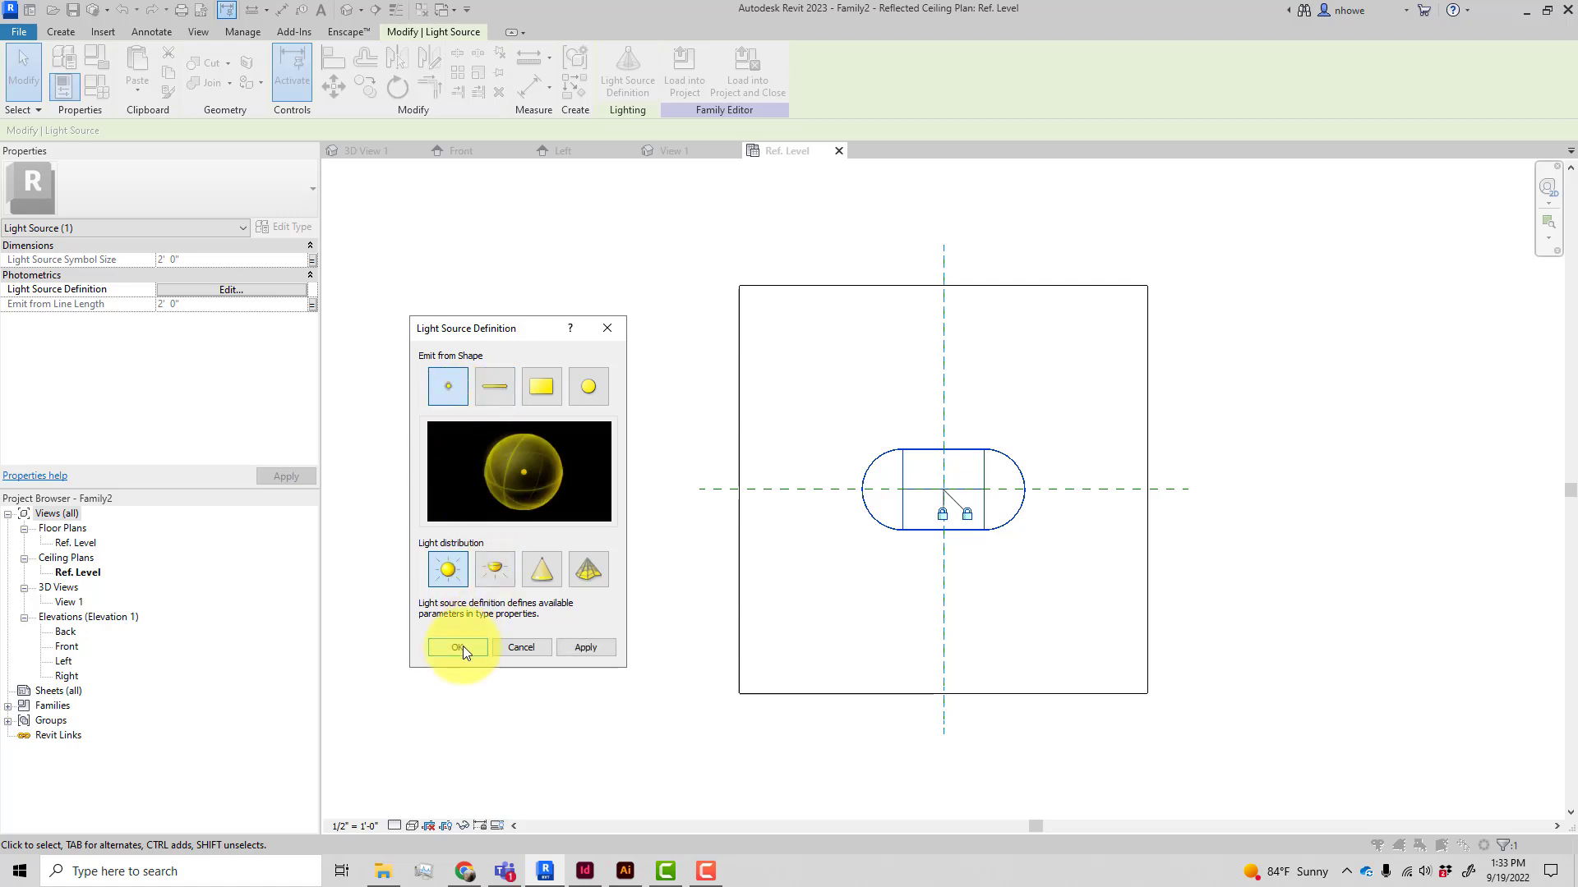
{"action": "left_click", "coordinate": [565, 649]}
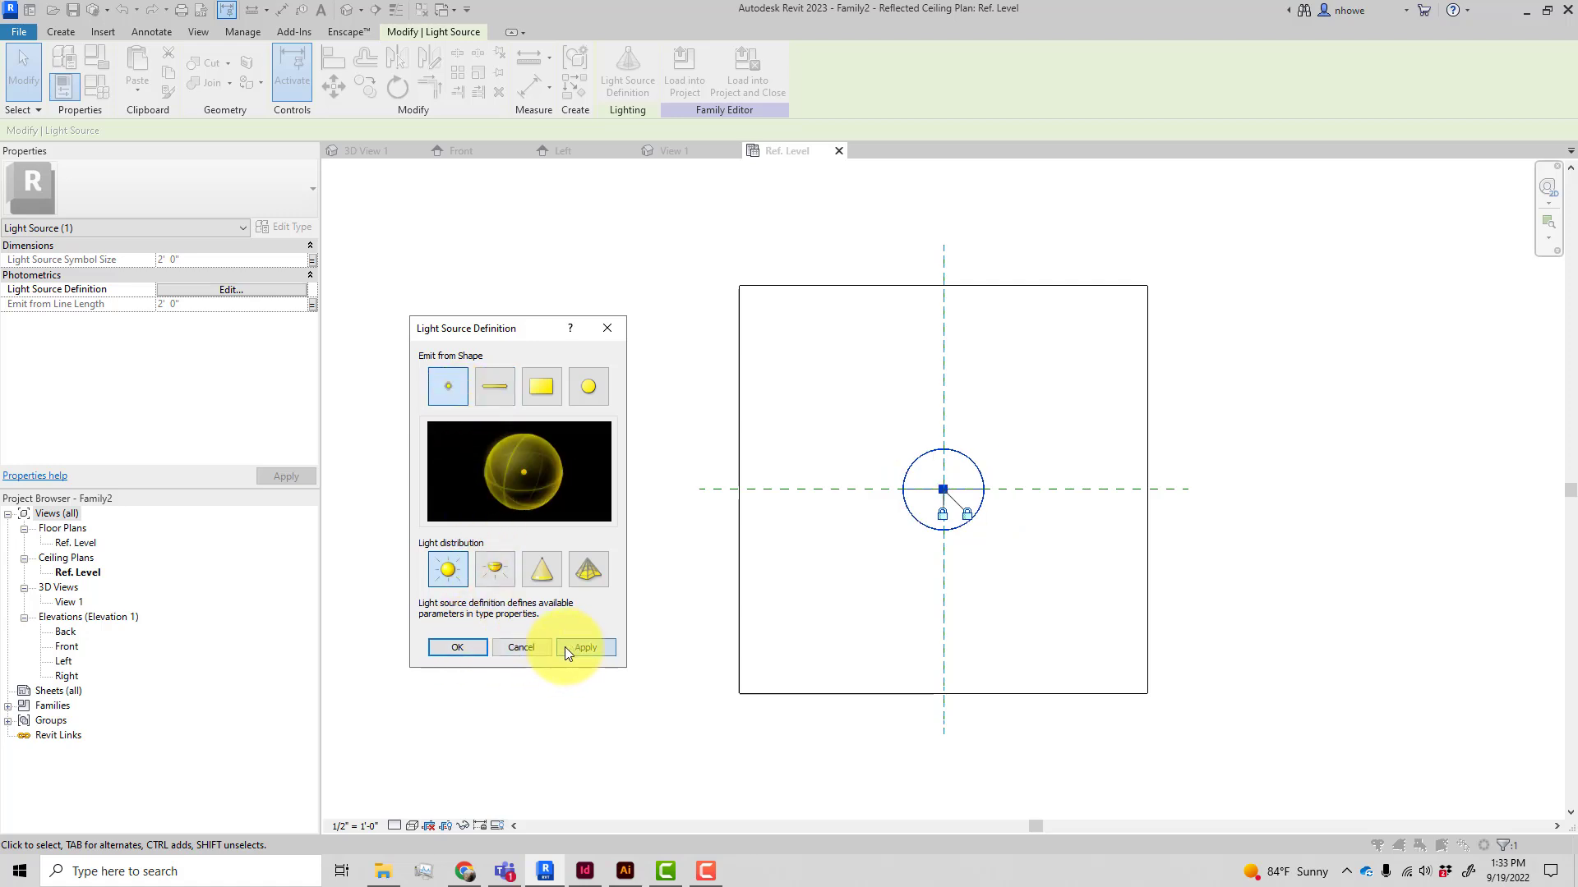
{"action": "left_click", "coordinate": [474, 648]}
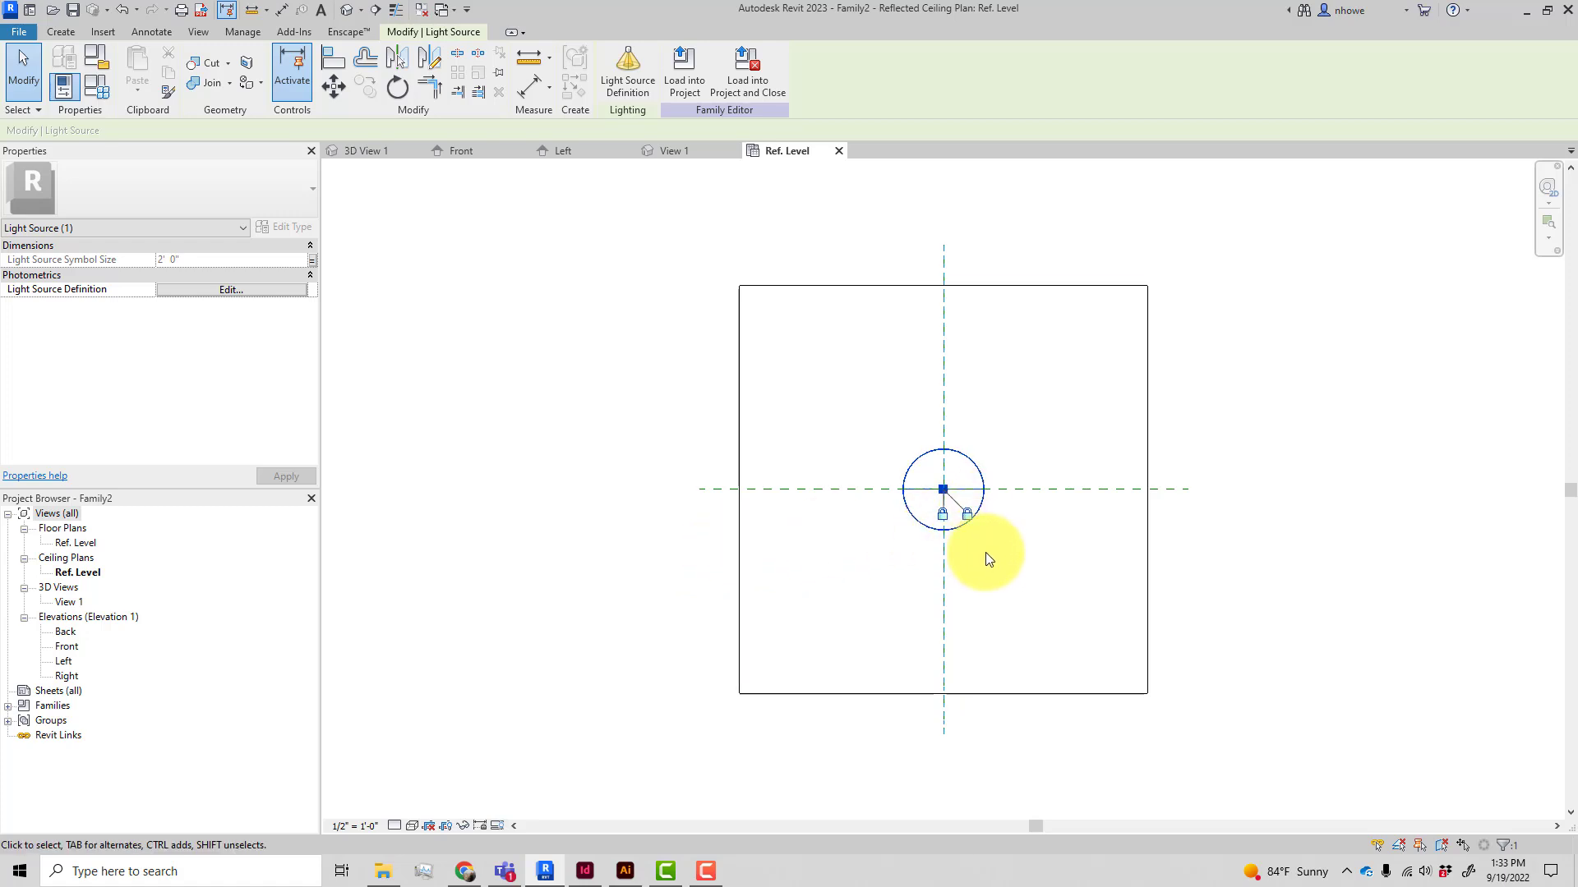
Zoom in to inspect the point light source in the family's ceiling plan
{"action": "mouse_move", "coordinate": [968, 568]}
{"action": "middle_mouse_down"}
{"action": "mouse_move", "coordinate": [655, 591]}
{"action": "mouse_move", "coordinate": [894, 624]}
{"action": "middle_mouse_up"}
{"action": "scroll", "coordinate": [652, 563], "scroll_direction": "up", "scroll_amount": 3}
{"action": "scroll", "coordinate": [667, 612], "scroll_direction": "up", "scroll_amount": 1}
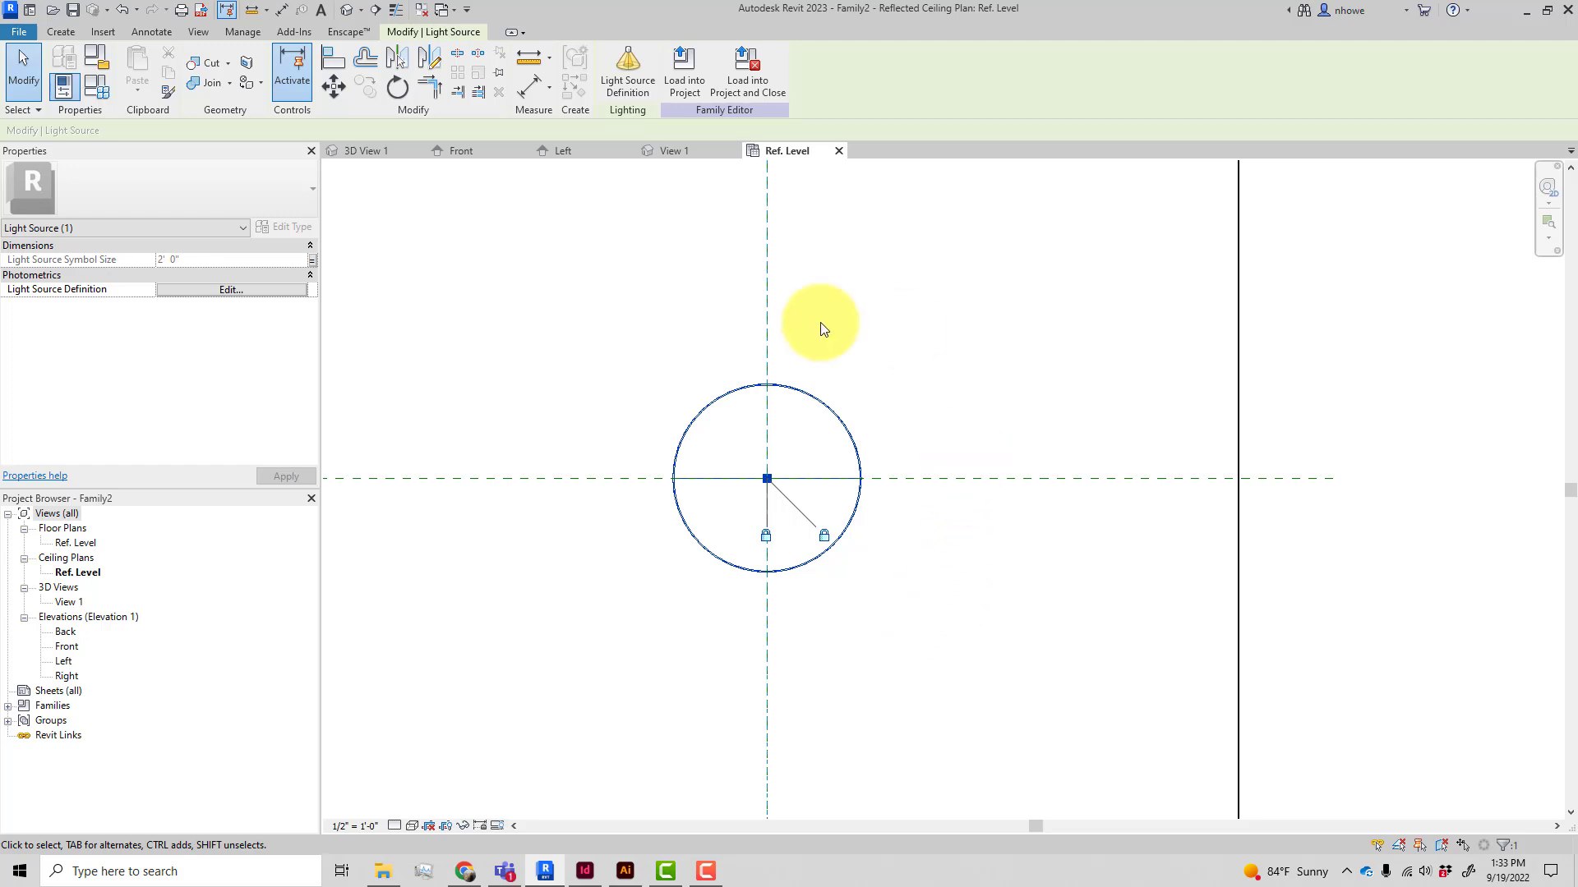
{"action": "left_click", "coordinate": [675, 358]}
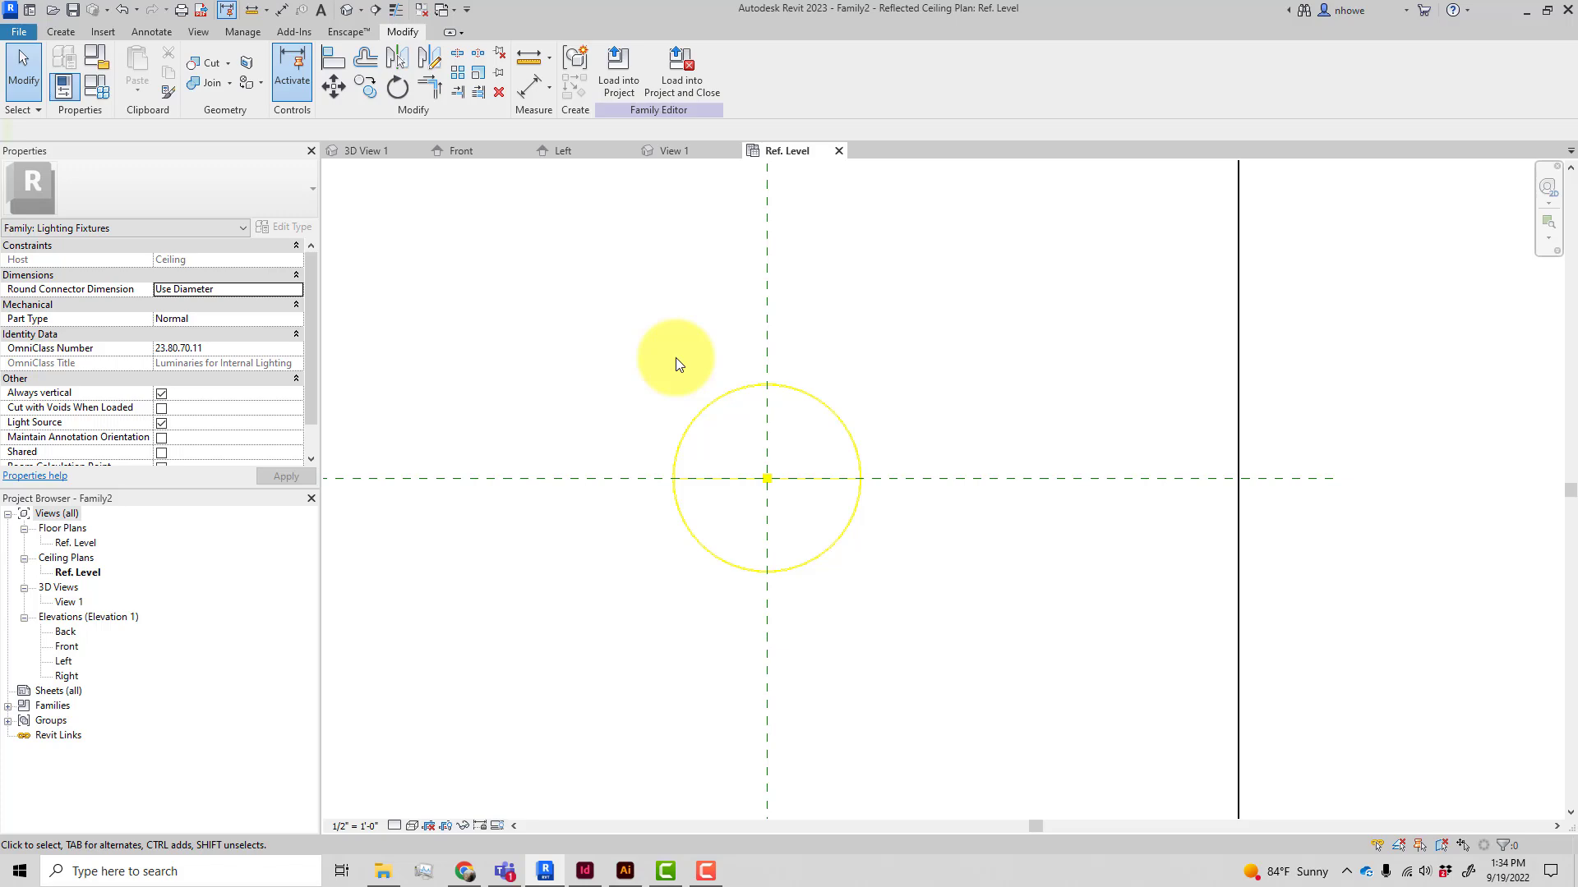
In the project's 3D view, set the Custom Light Sconce's elevation from level to 6'
{"action": "left_click", "coordinate": [376, 151]}
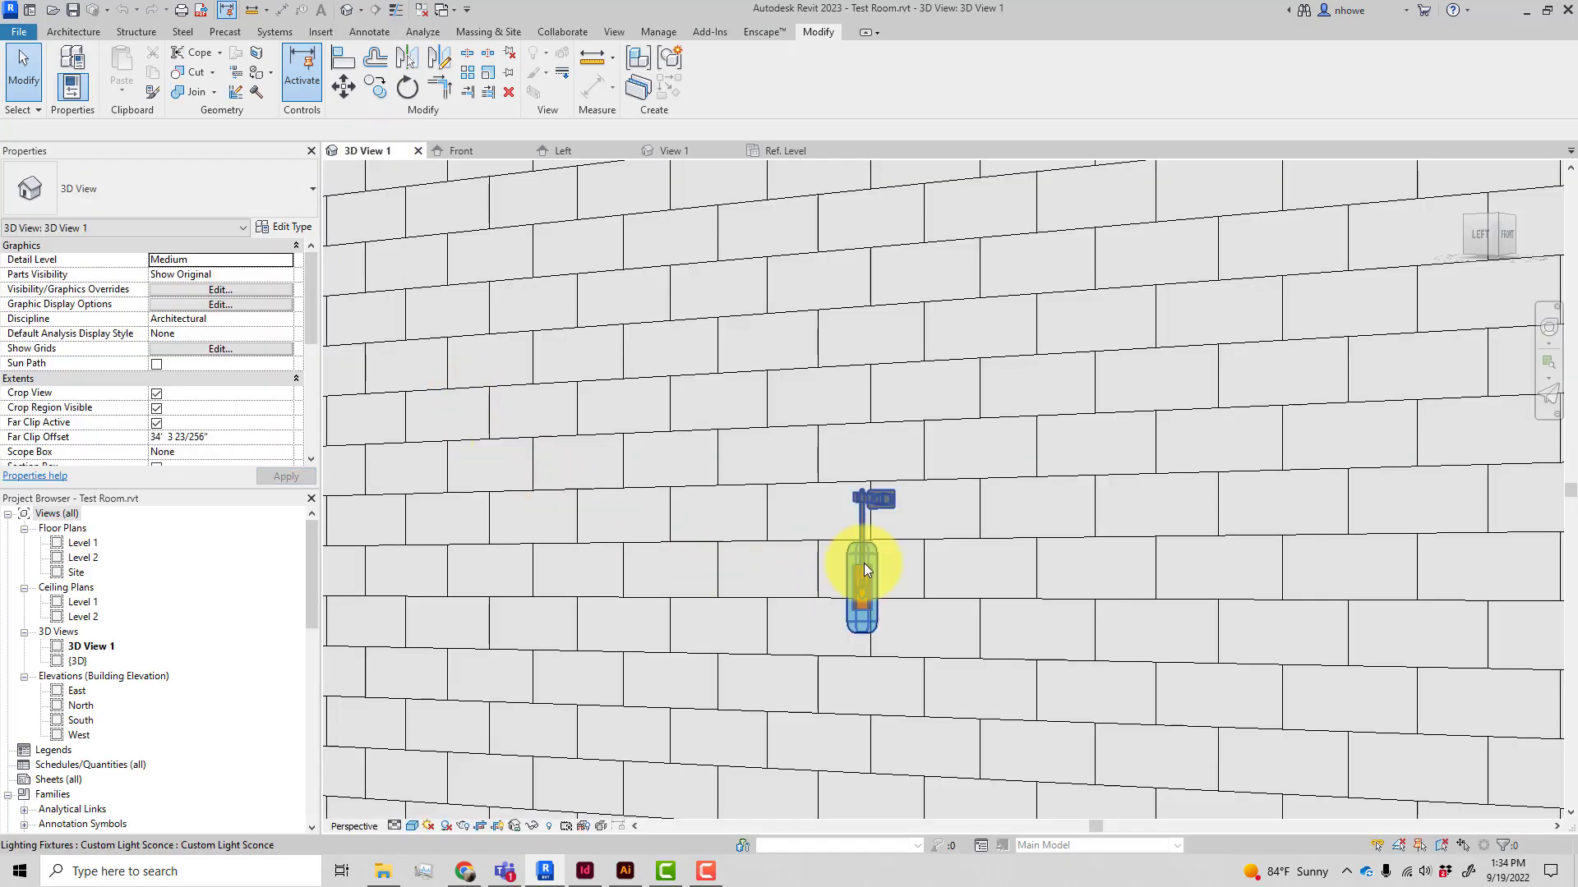
{"action": "left_click", "coordinate": [864, 563]}
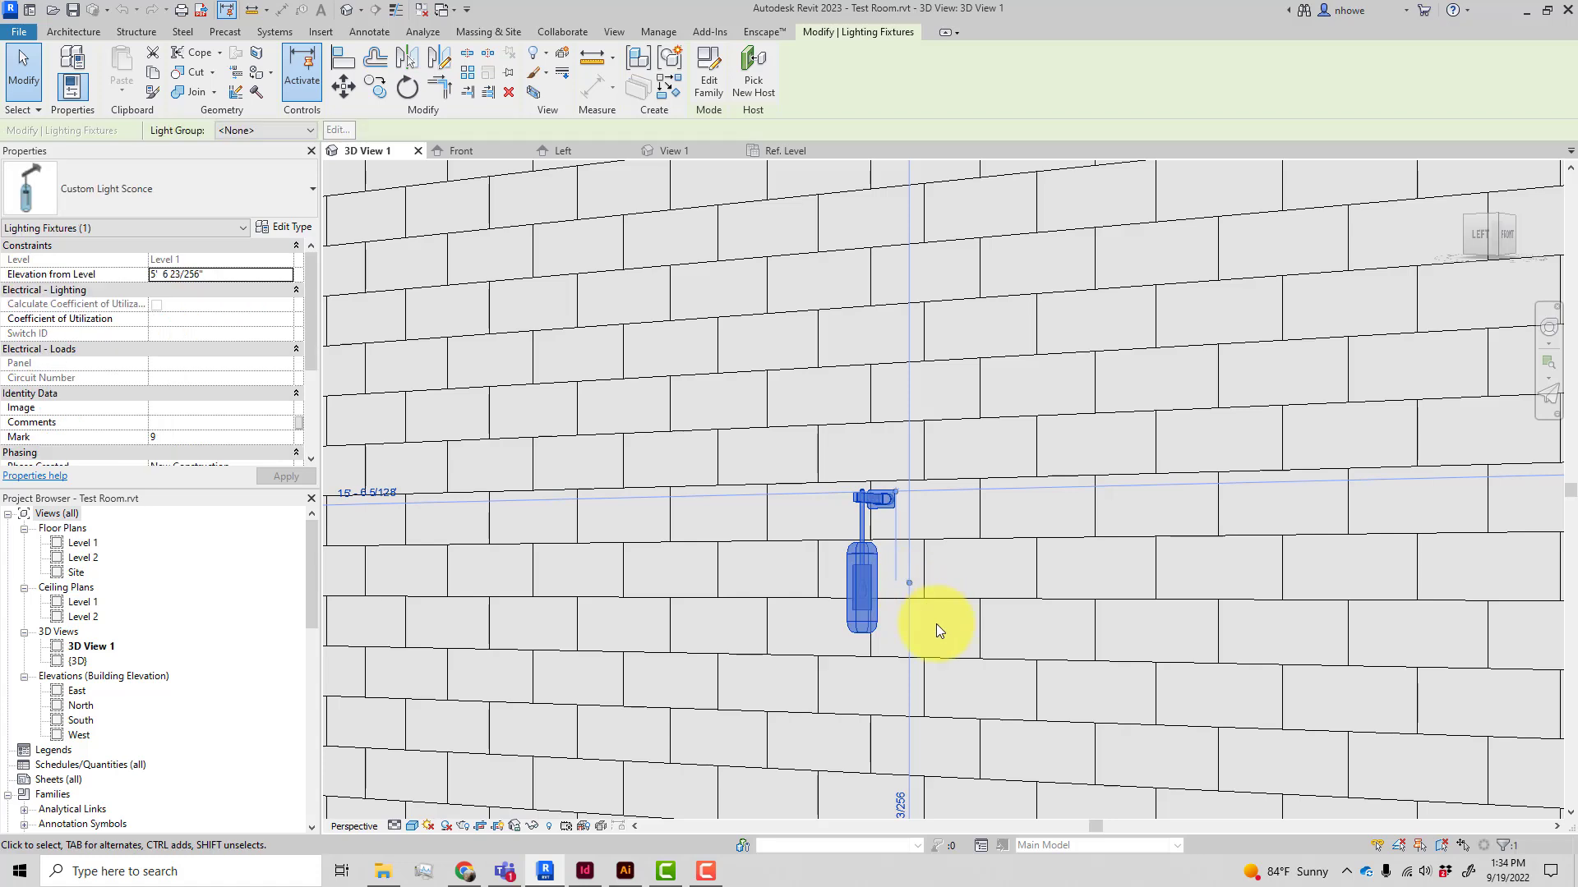
{"action": "left_click", "coordinate": [226, 272]}
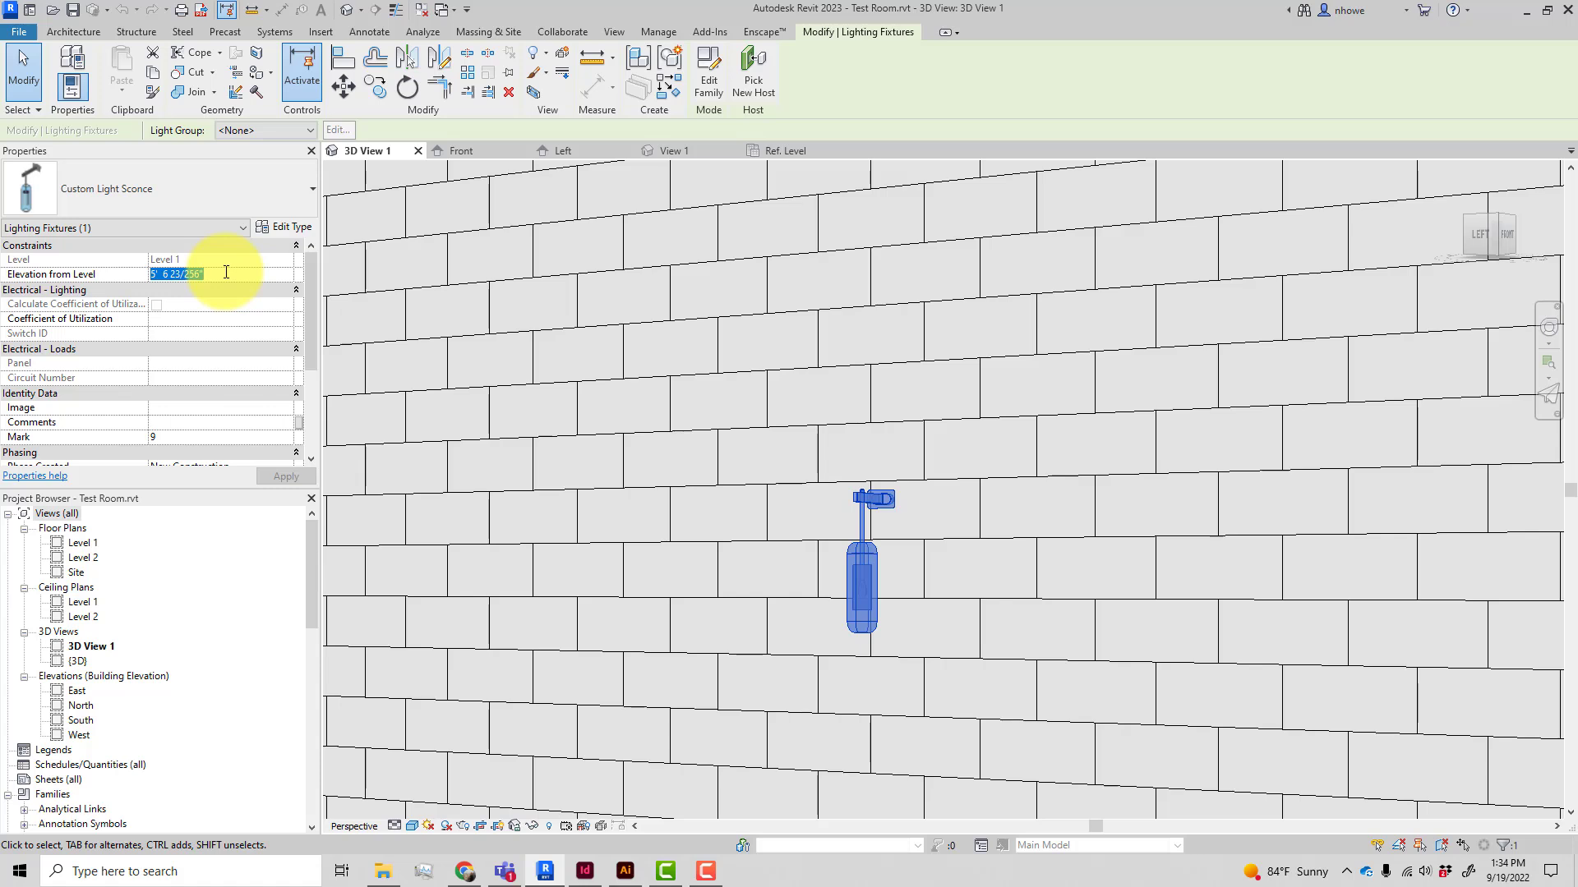
{"action": "type", "text": "6'  0"}
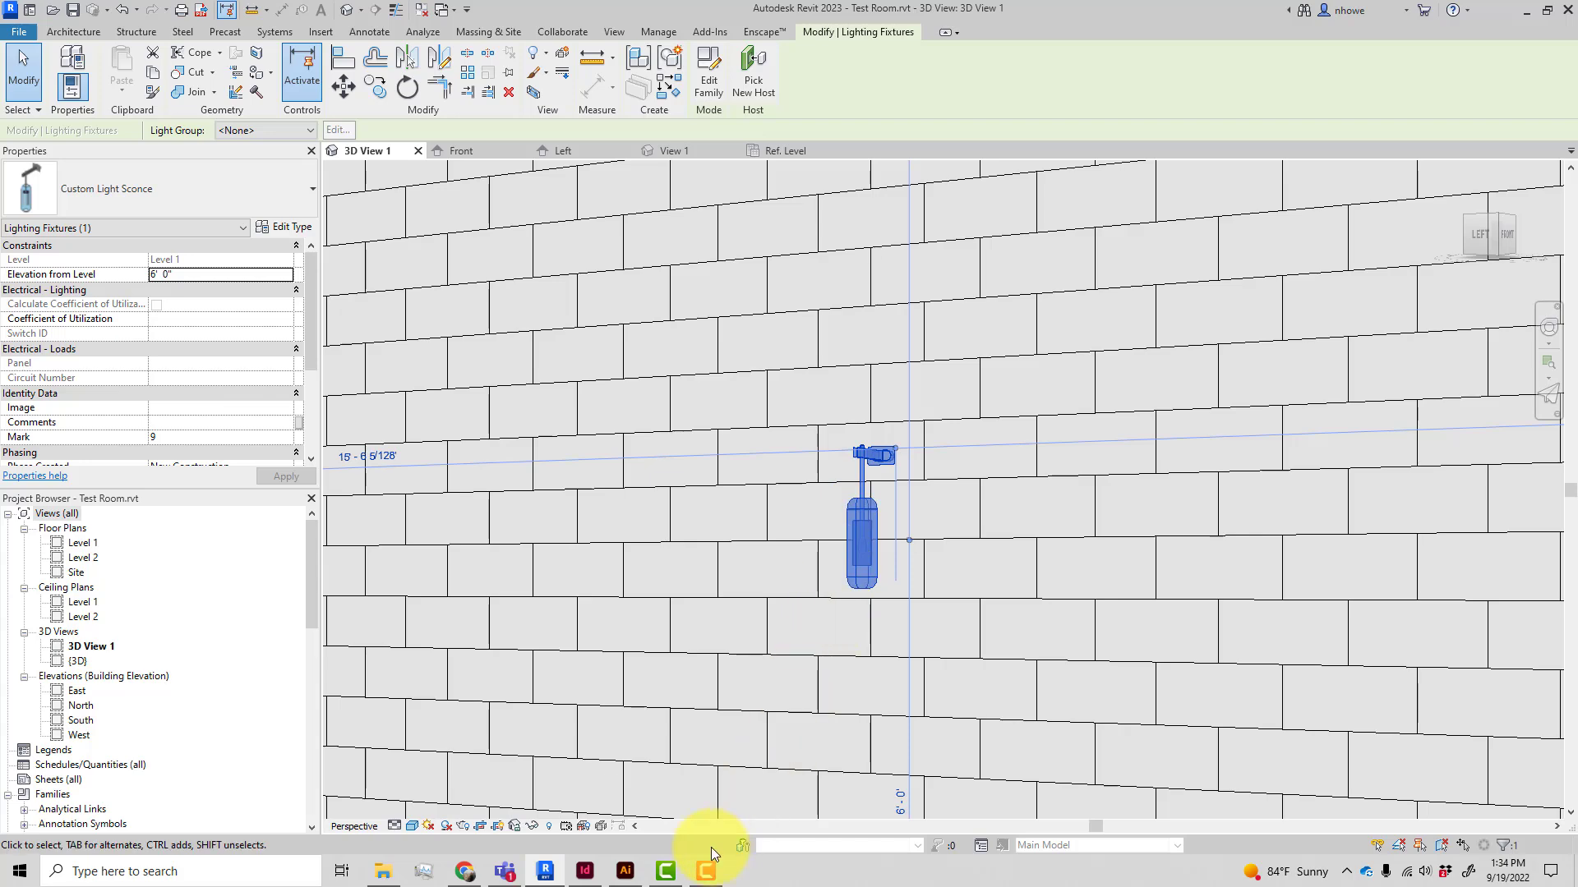
Glance at the pendant product page again, then open the family's Left elevation view
{"action": "left_click", "coordinate": [546, 875]}
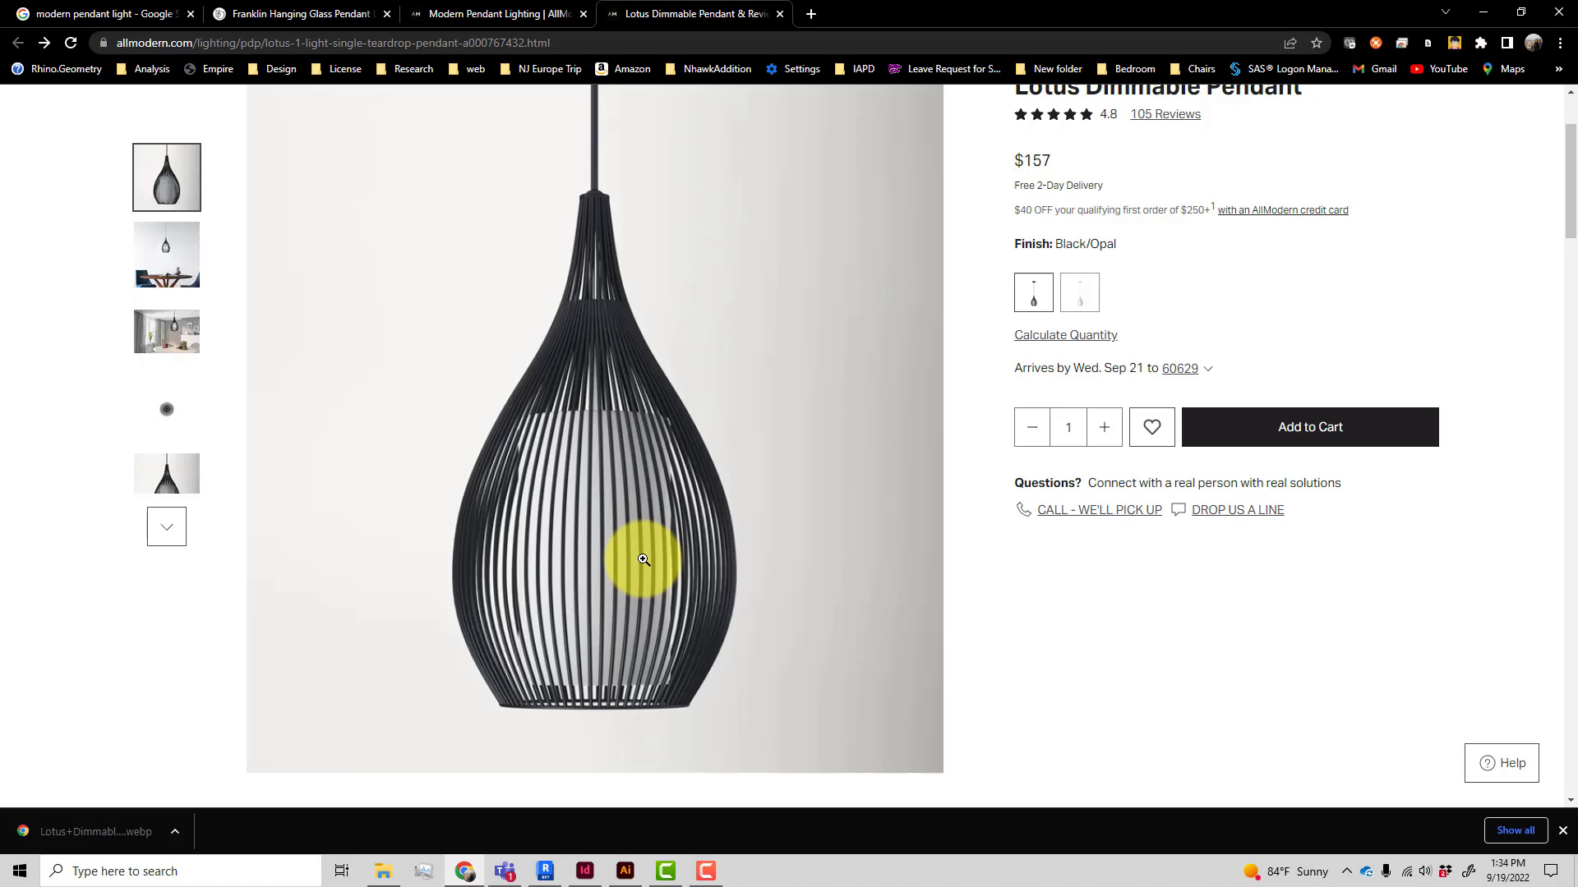
{"action": "left_click", "coordinate": [546, 867]}
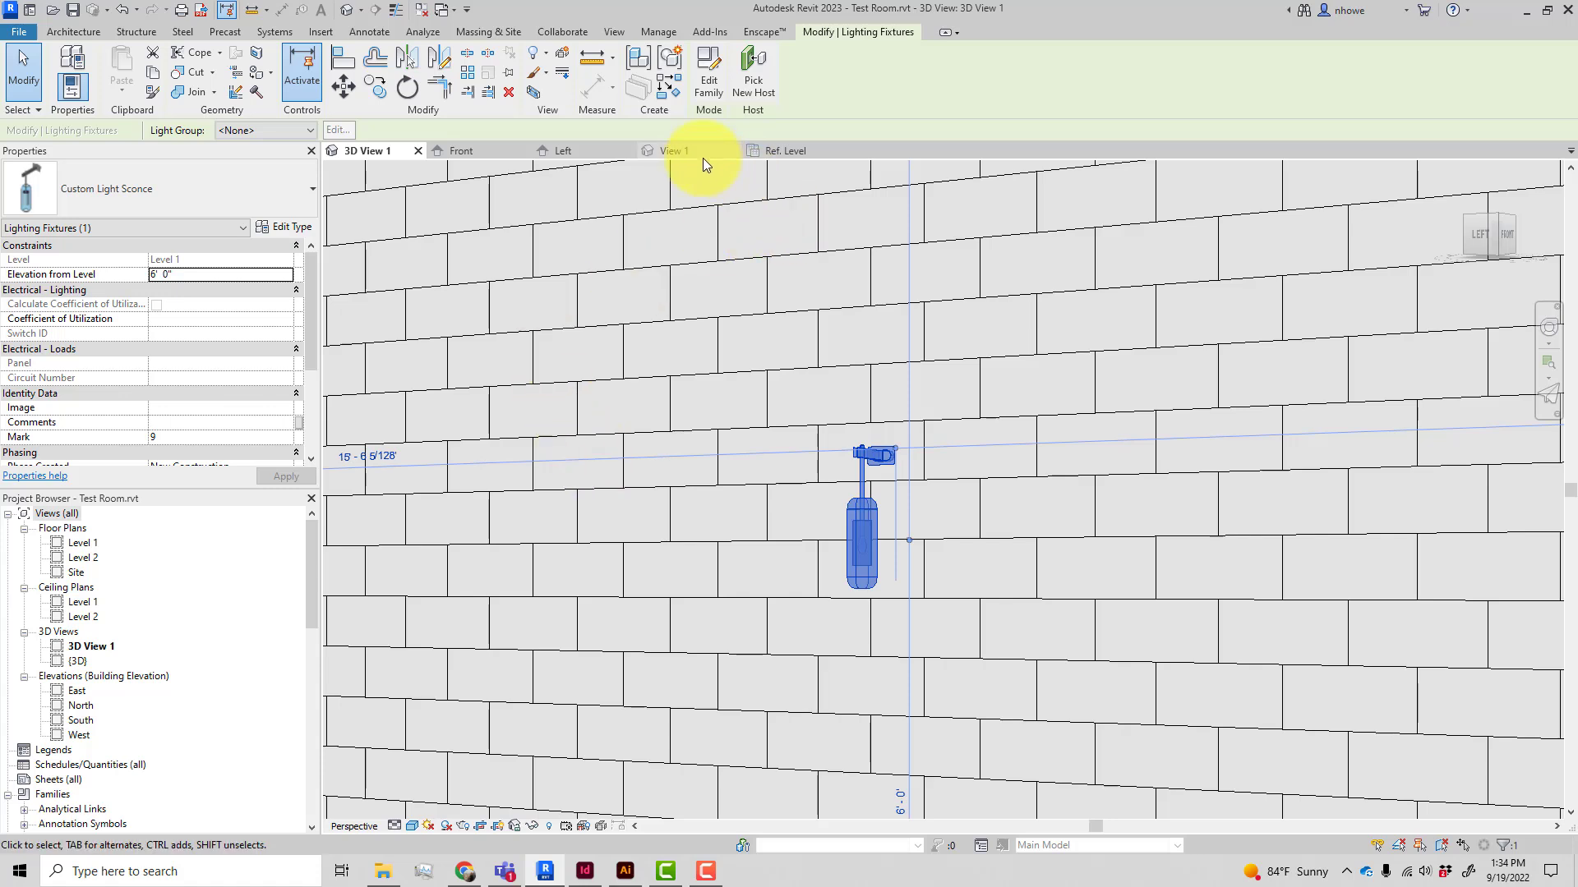
{"action": "left_click", "coordinate": [589, 151]}
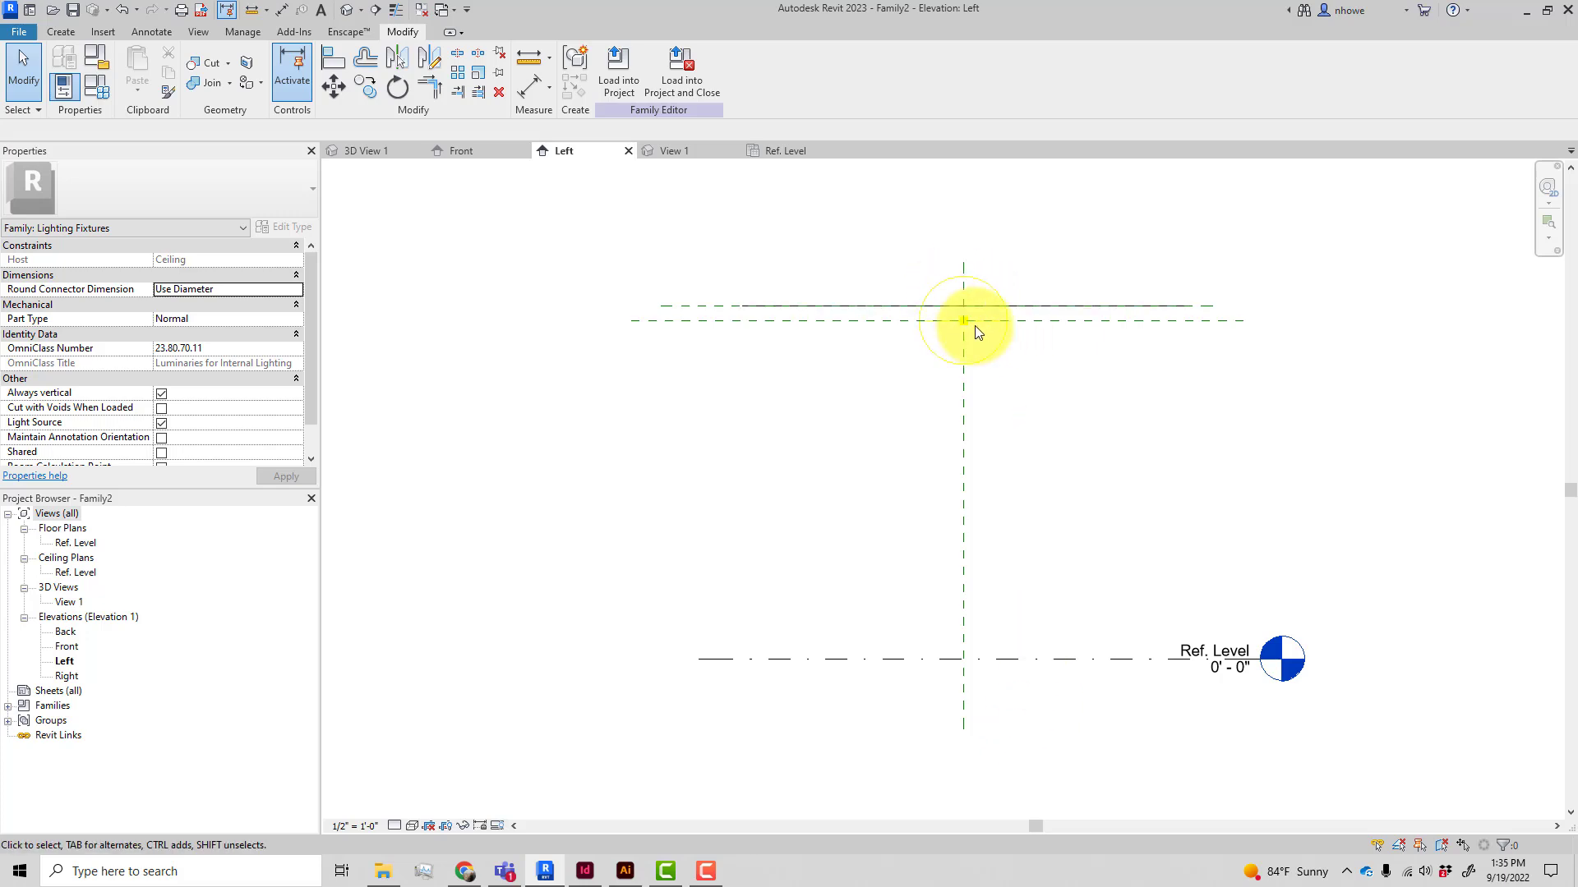
Inspect the light source and the Ceiling and Light Source Elevation reference planes in the Left elevation
{"action": "left_click", "coordinate": [994, 354]}
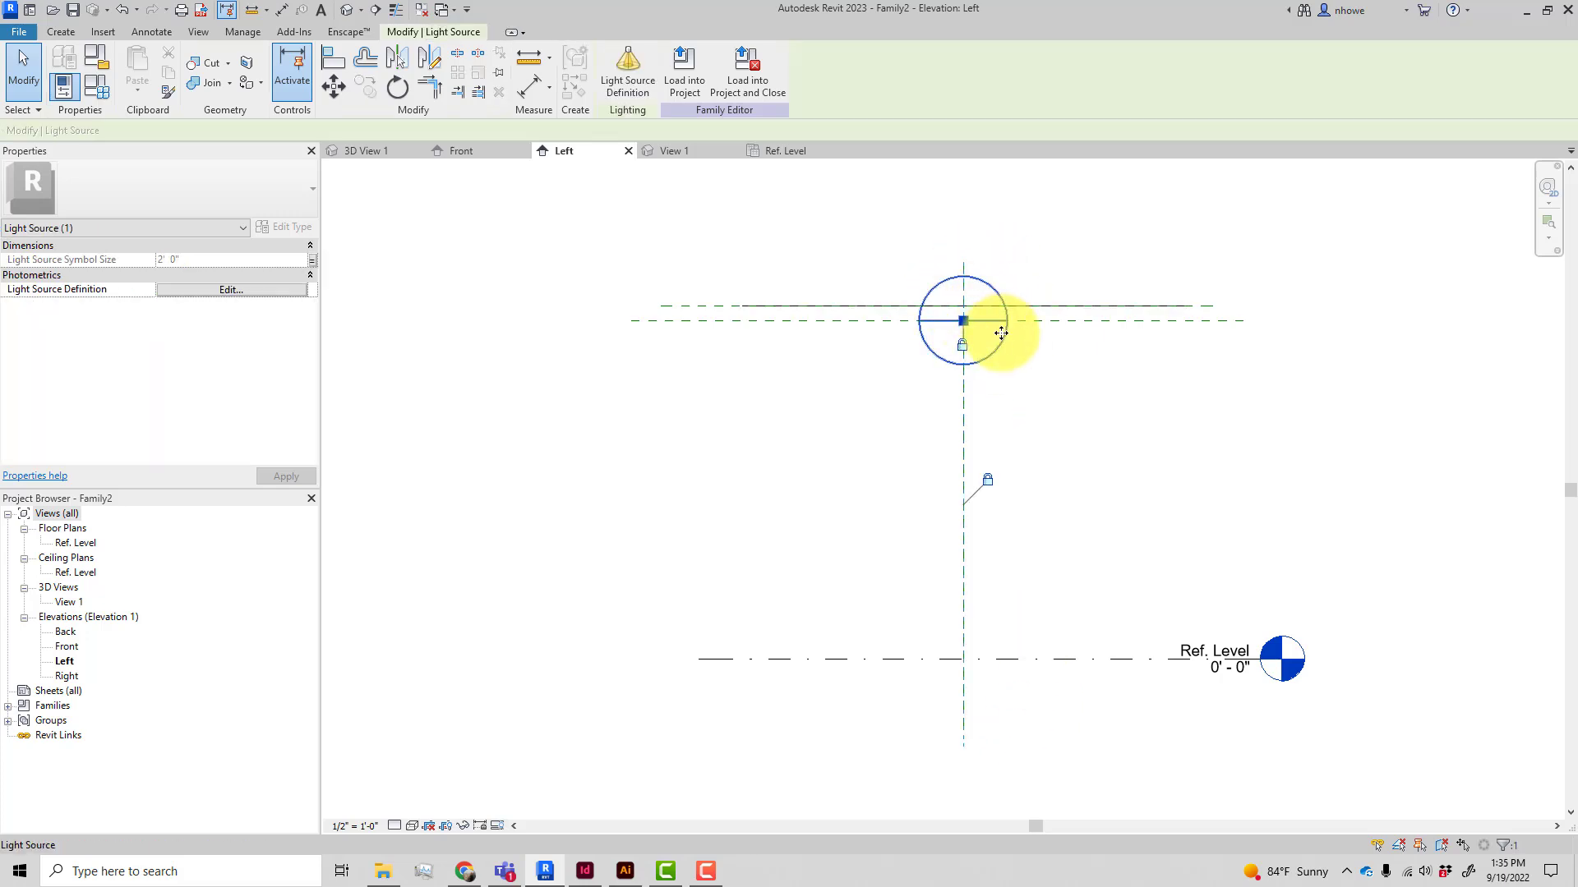
{"action": "left_click", "coordinate": [1063, 324]}
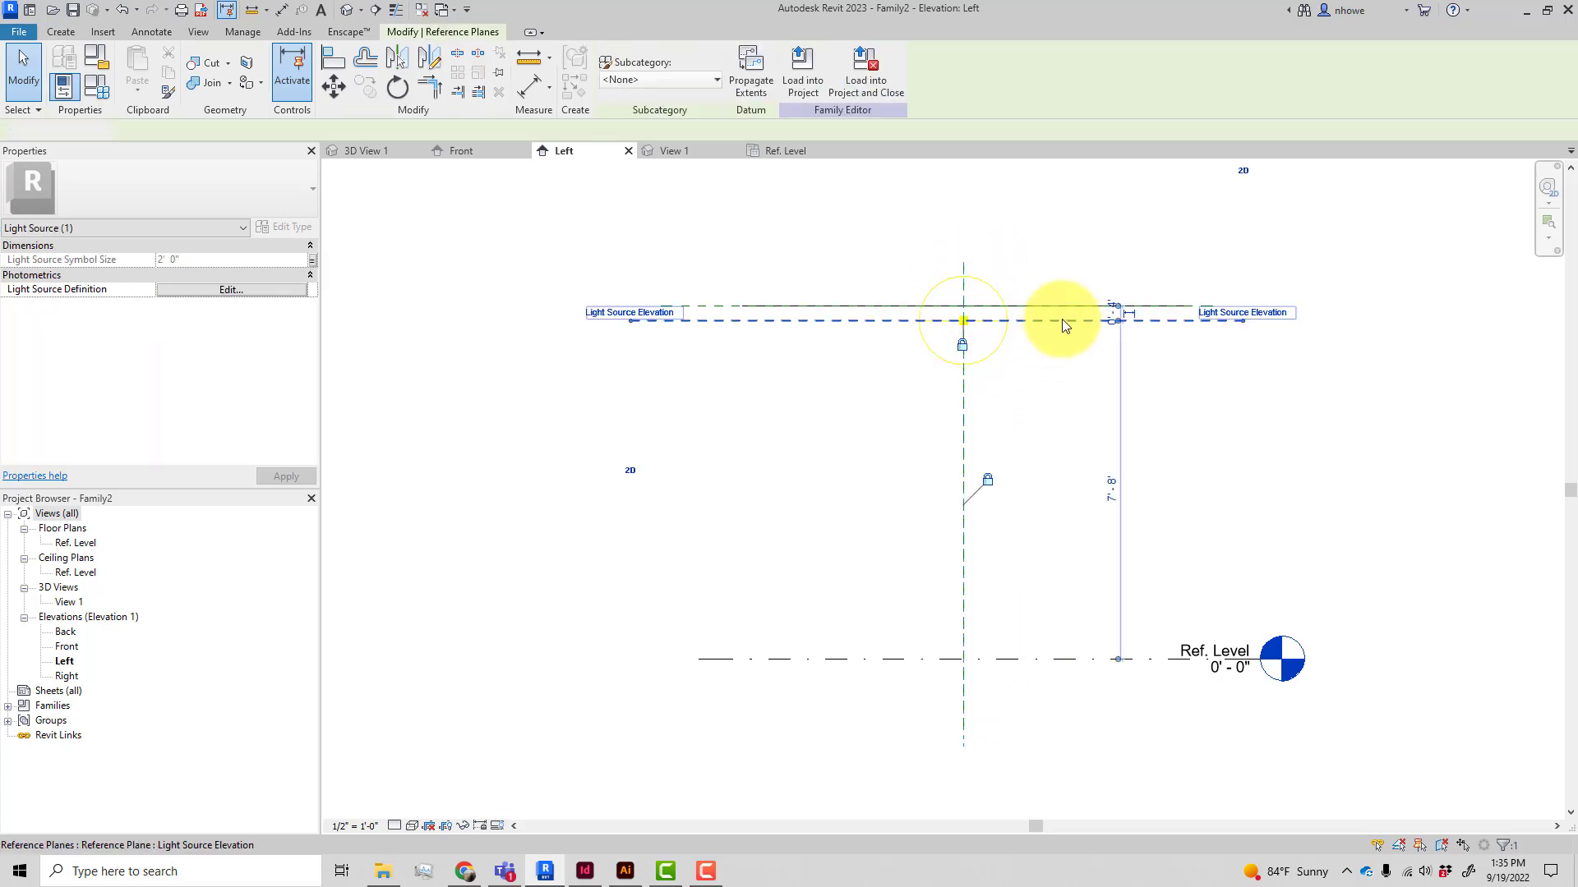
{"action": "scroll", "coordinate": [1205, 305], "scroll_direction": "up", "scroll_amount": 2}
{"action": "left_click", "coordinate": [1203, 307]}
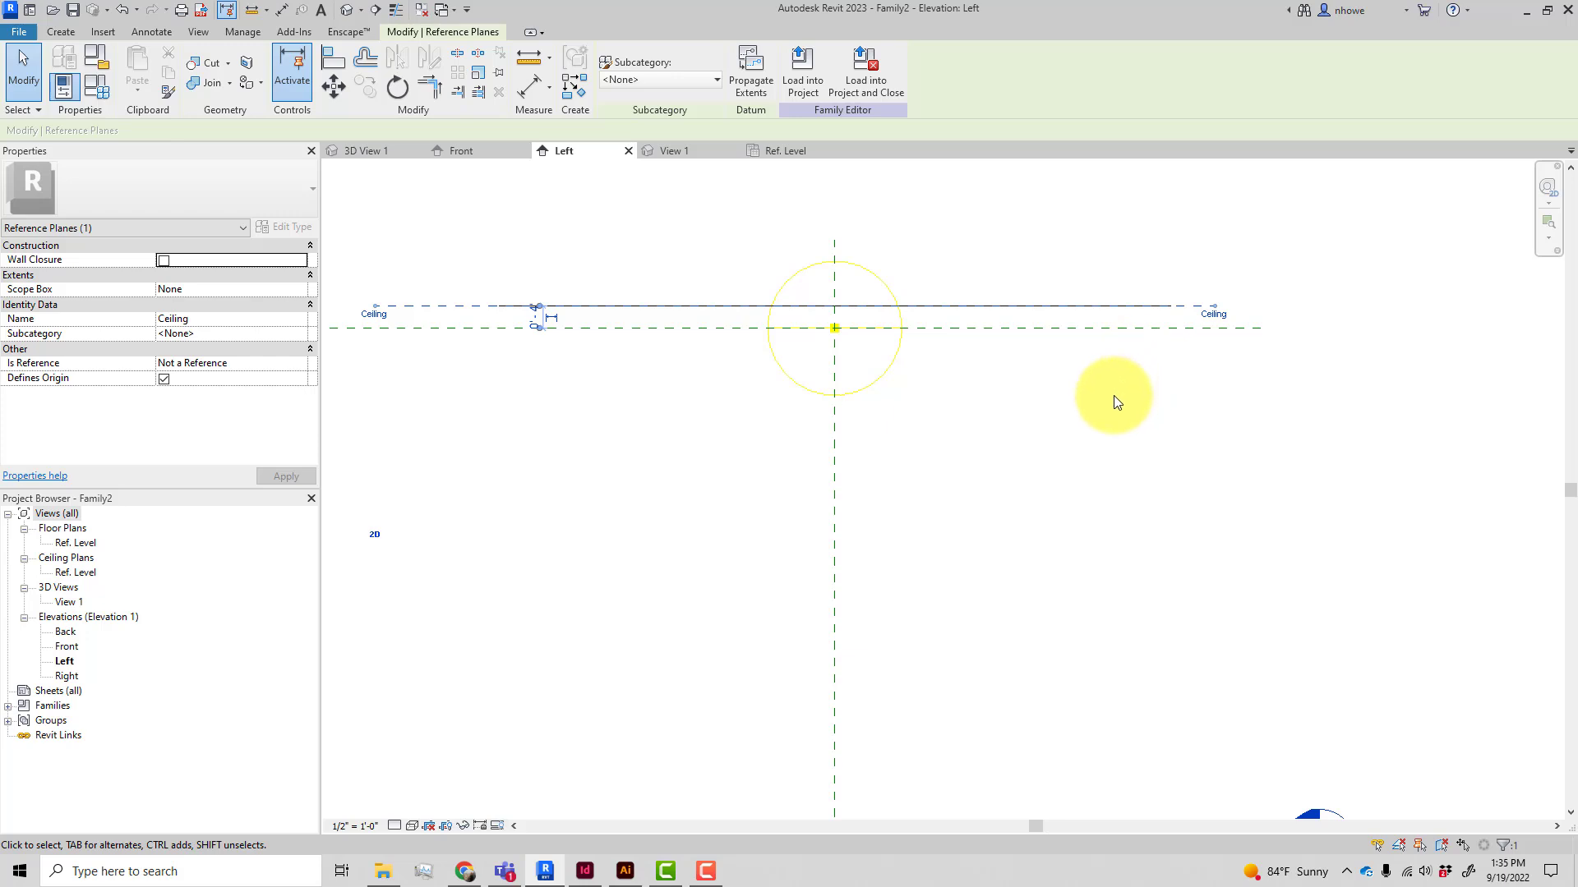
{"action": "left_click", "coordinate": [1041, 422]}
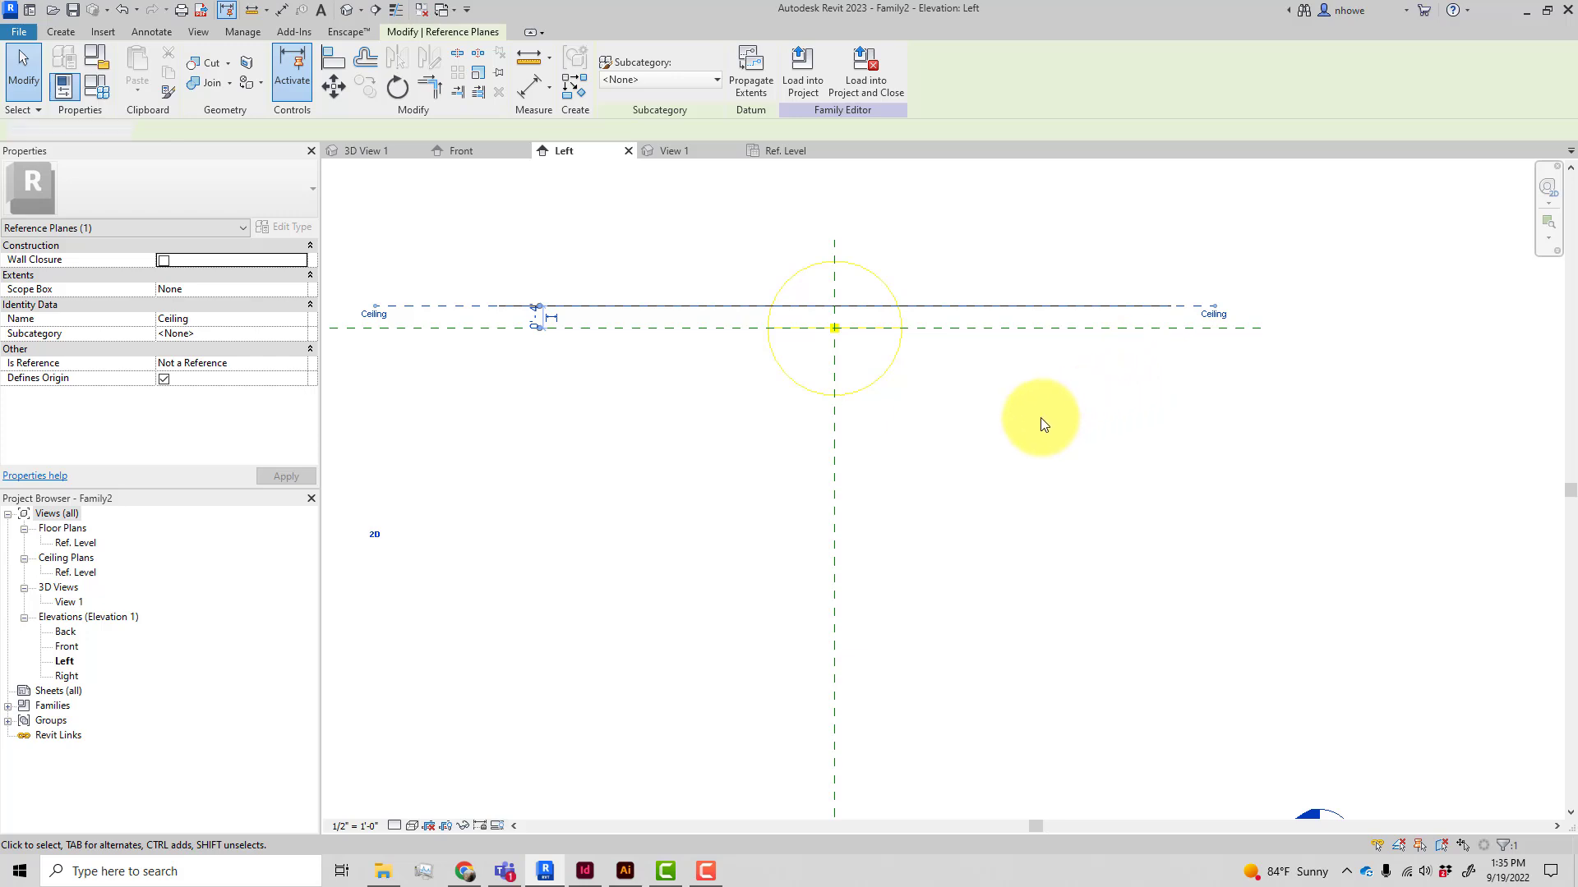
Move the Light Source Elevation reference plane down to about 4'-2" below the Ceiling plane
{"action": "left_click", "coordinate": [920, 327]}
{"action": "left_click_drag", "start_coordinate": [921, 327], "coordinate": [908, 588]}
{"action": "left_click", "coordinate": [933, 427]}
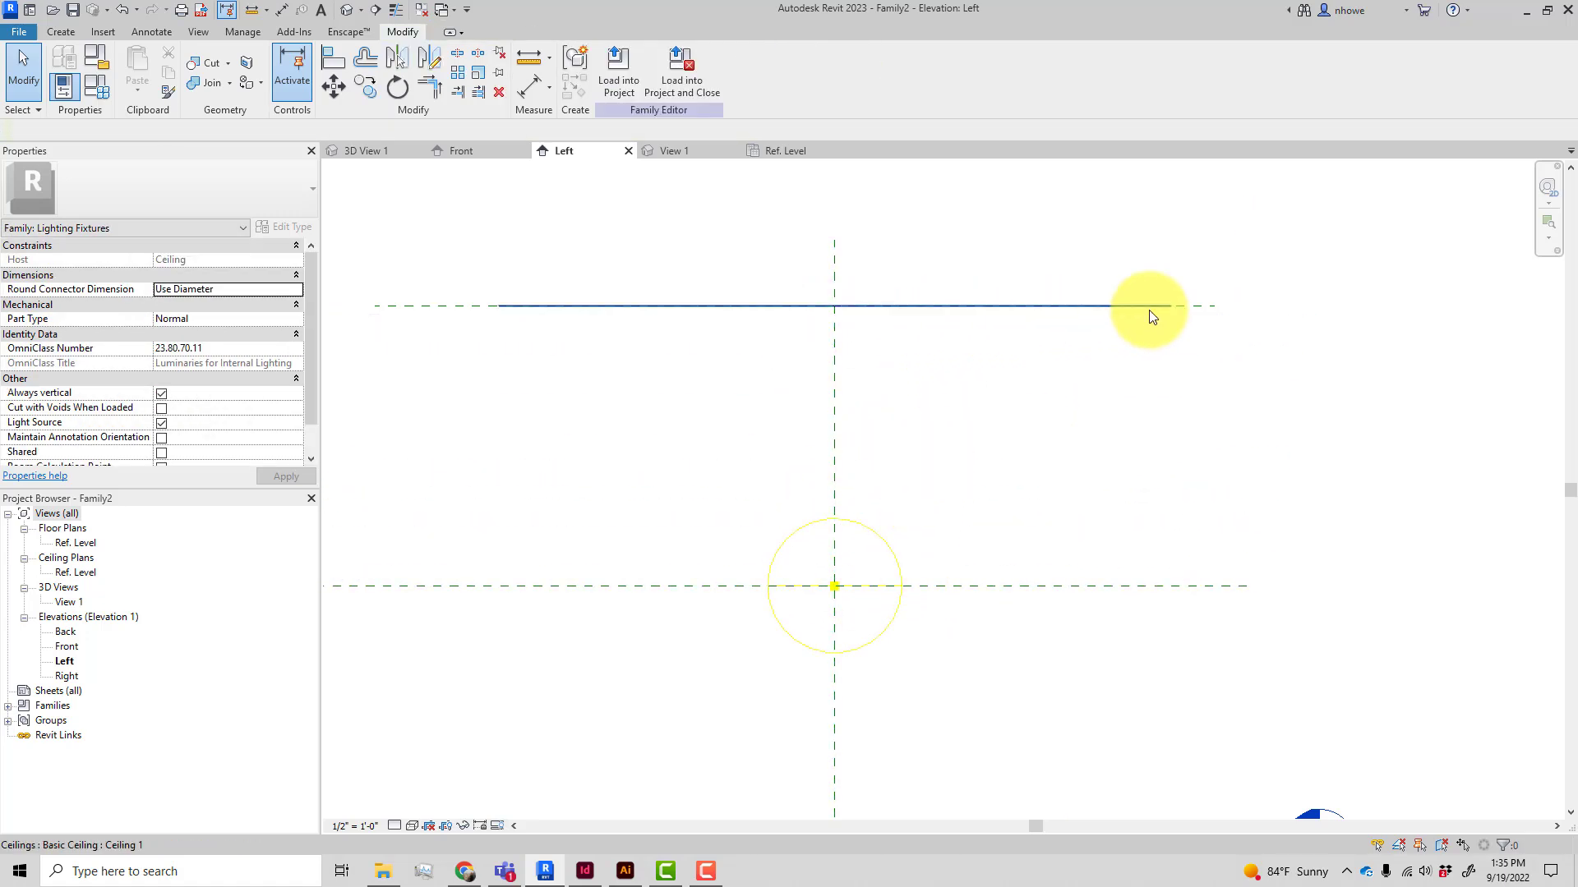
{"action": "left_click", "coordinate": [1185, 309]}
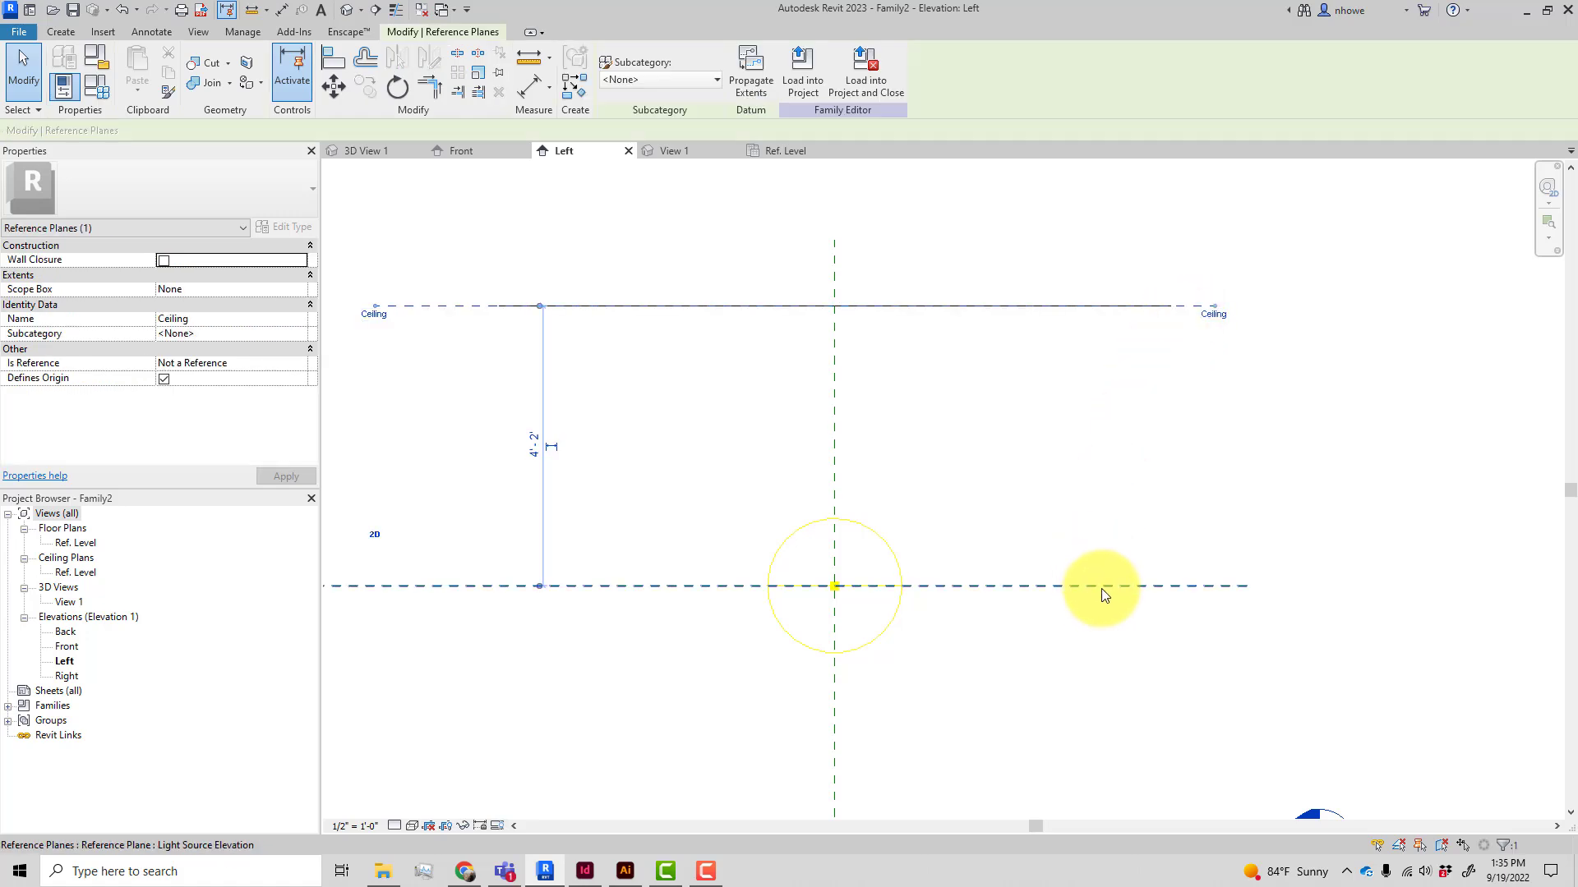
Check the review photos on the product page, then return and open the family's Ref. Level ceiling plan
{"action": "left_click", "coordinate": [463, 873]}
{"action": "scroll", "coordinate": [514, 608], "scroll_direction": "down", "scroll_amount": 15}
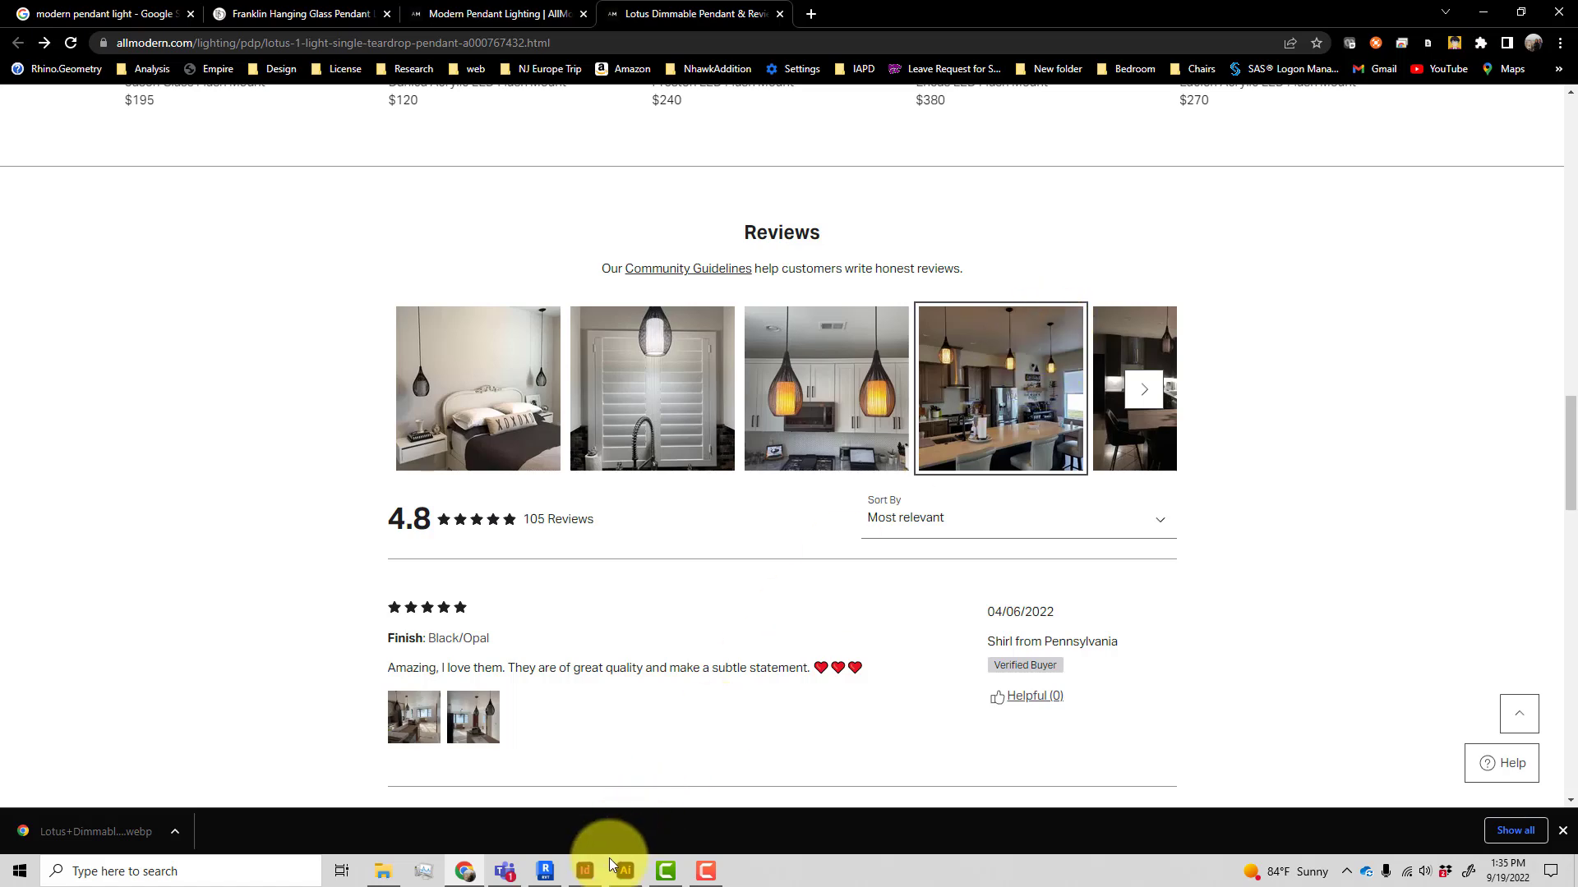
{"action": "left_click", "coordinate": [545, 871]}
{"action": "left_click", "coordinate": [641, 417]}
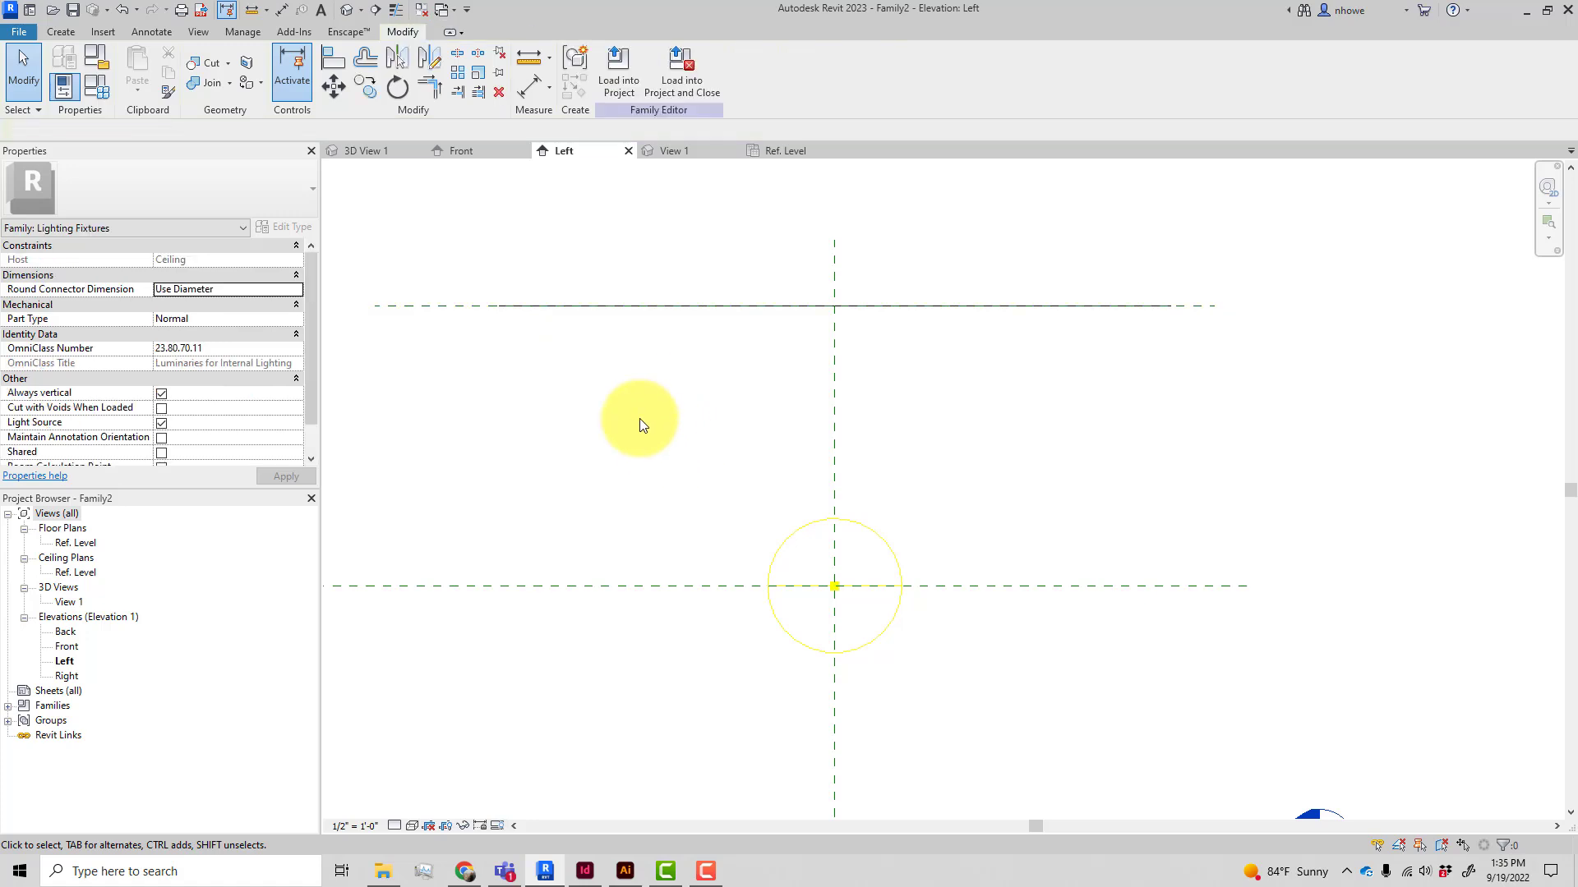
{"action": "double_click", "coordinate": [78, 574]}
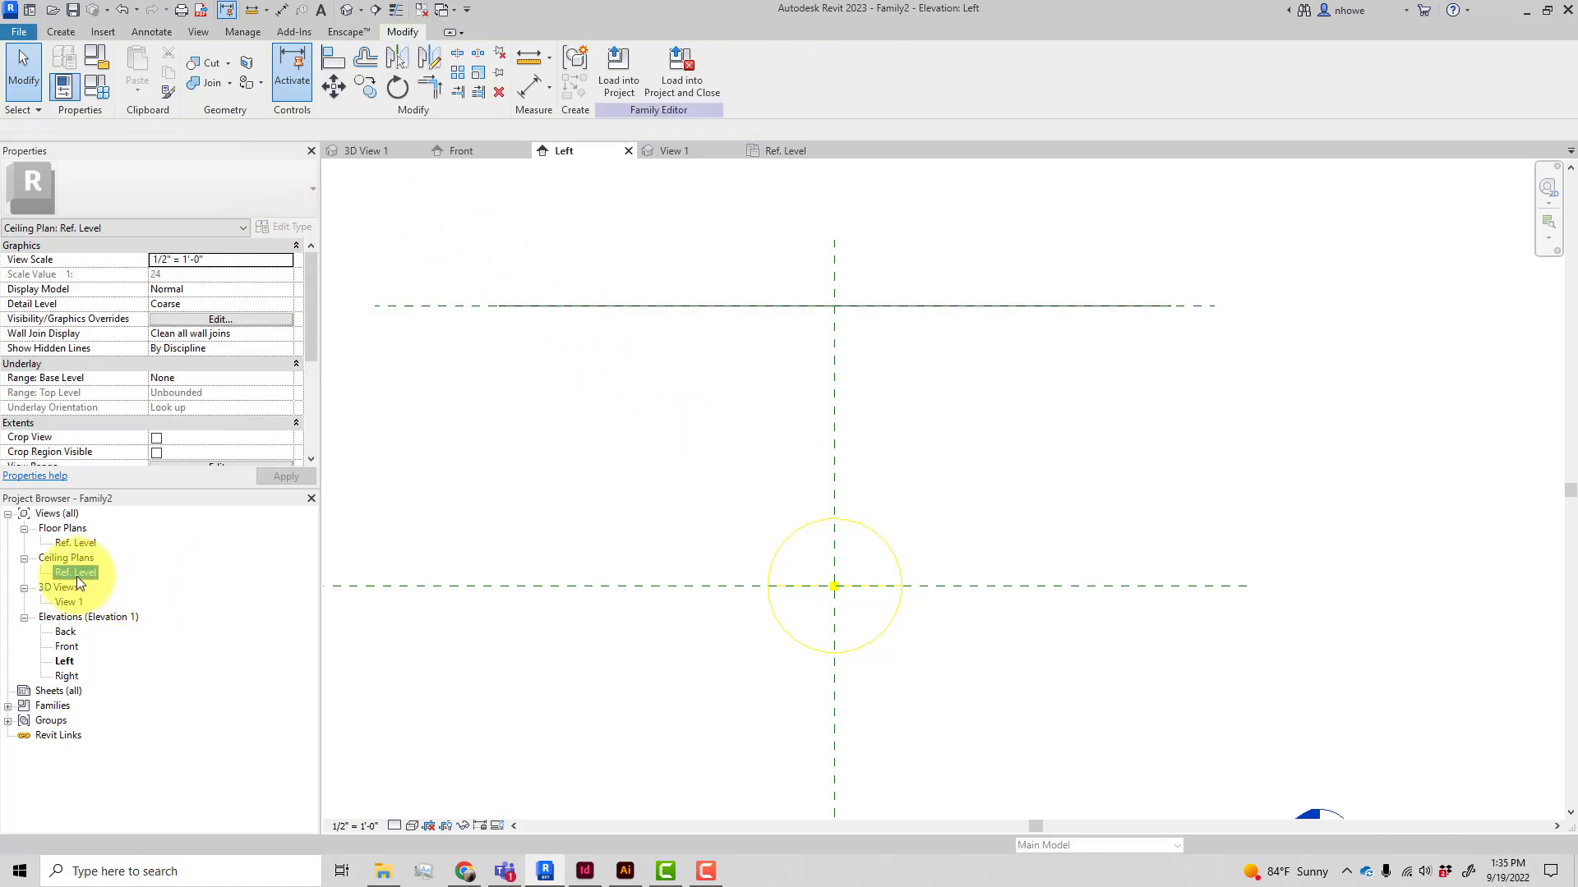
In the Ref. Level ceiling plan, set the work plane to Reference Plane : Ceiling
{"action": "scroll", "coordinate": [756, 456], "scroll_direction": "down", "scroll_amount": 3}
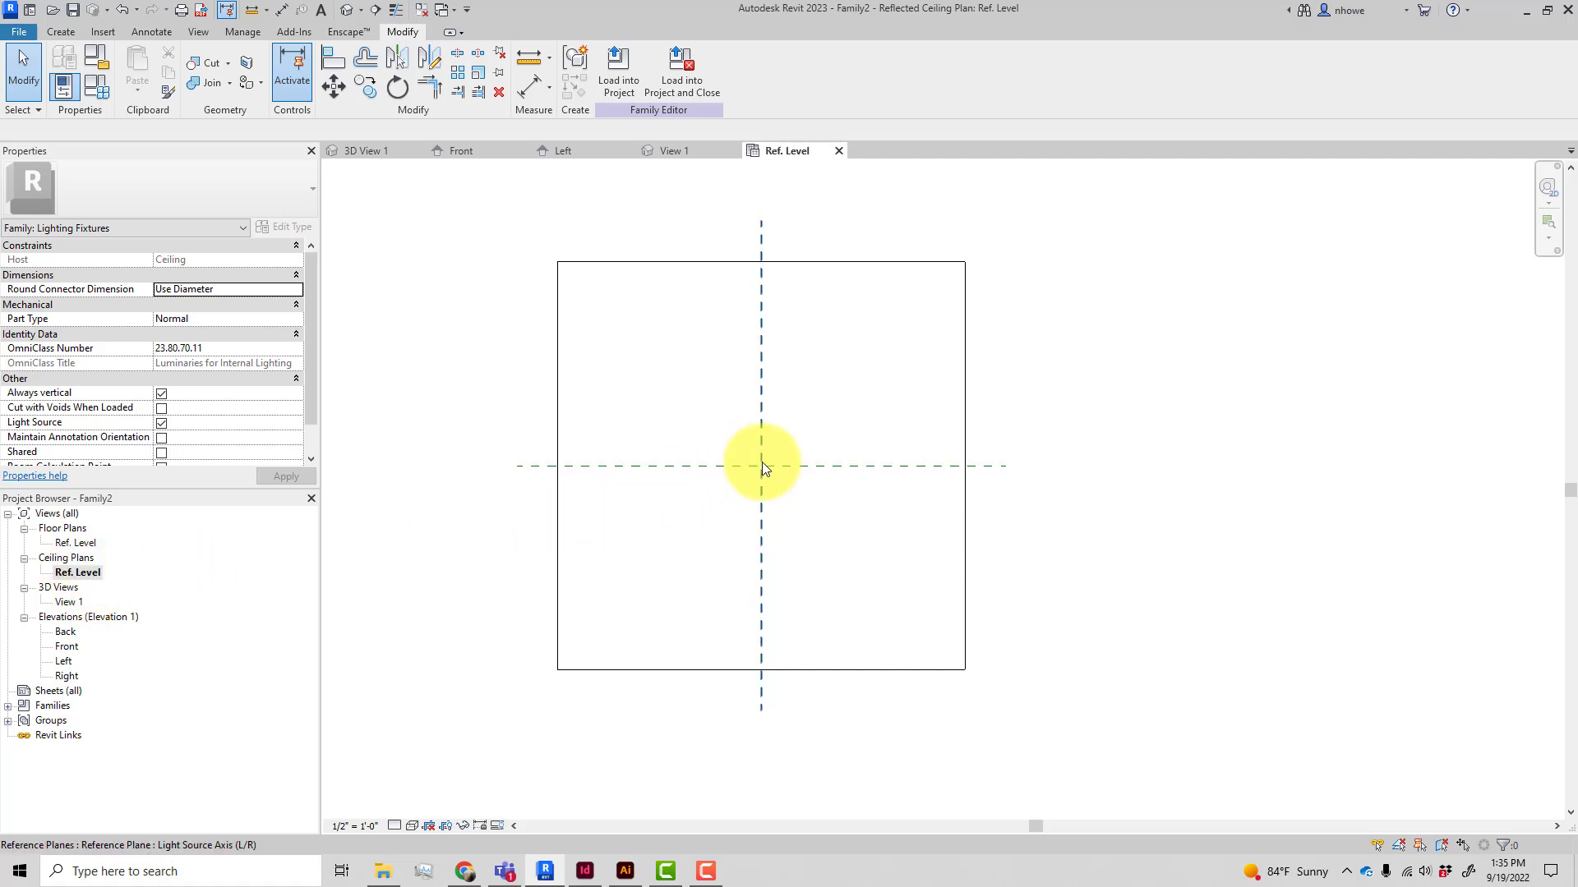
{"action": "scroll", "coordinate": [764, 468], "scroll_direction": "up", "scroll_amount": 3}
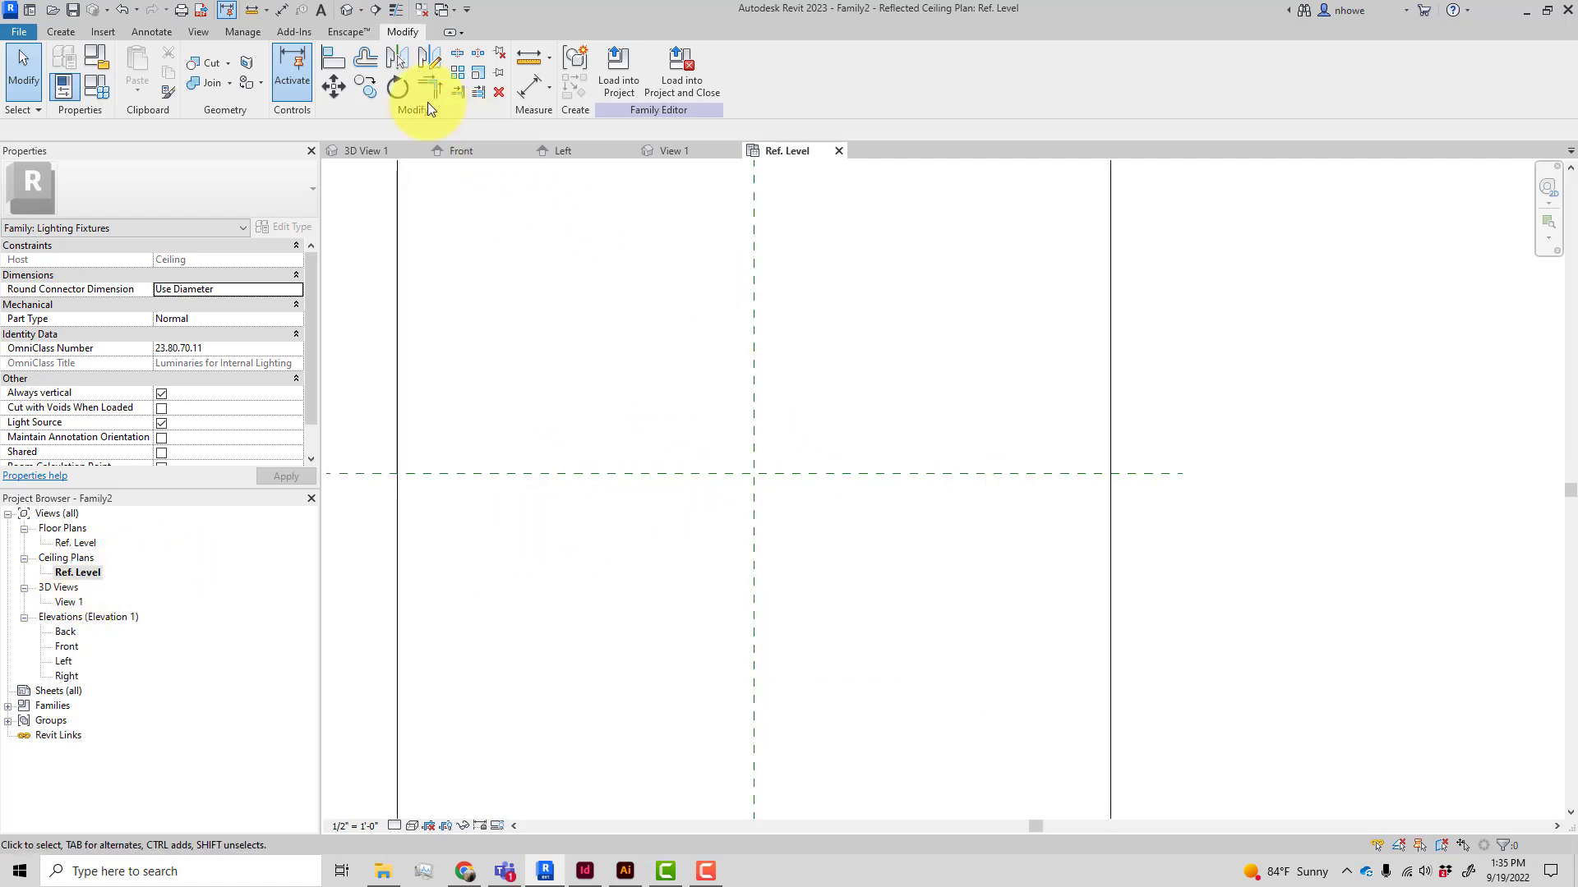
{"action": "left_click", "coordinate": [61, 33]}
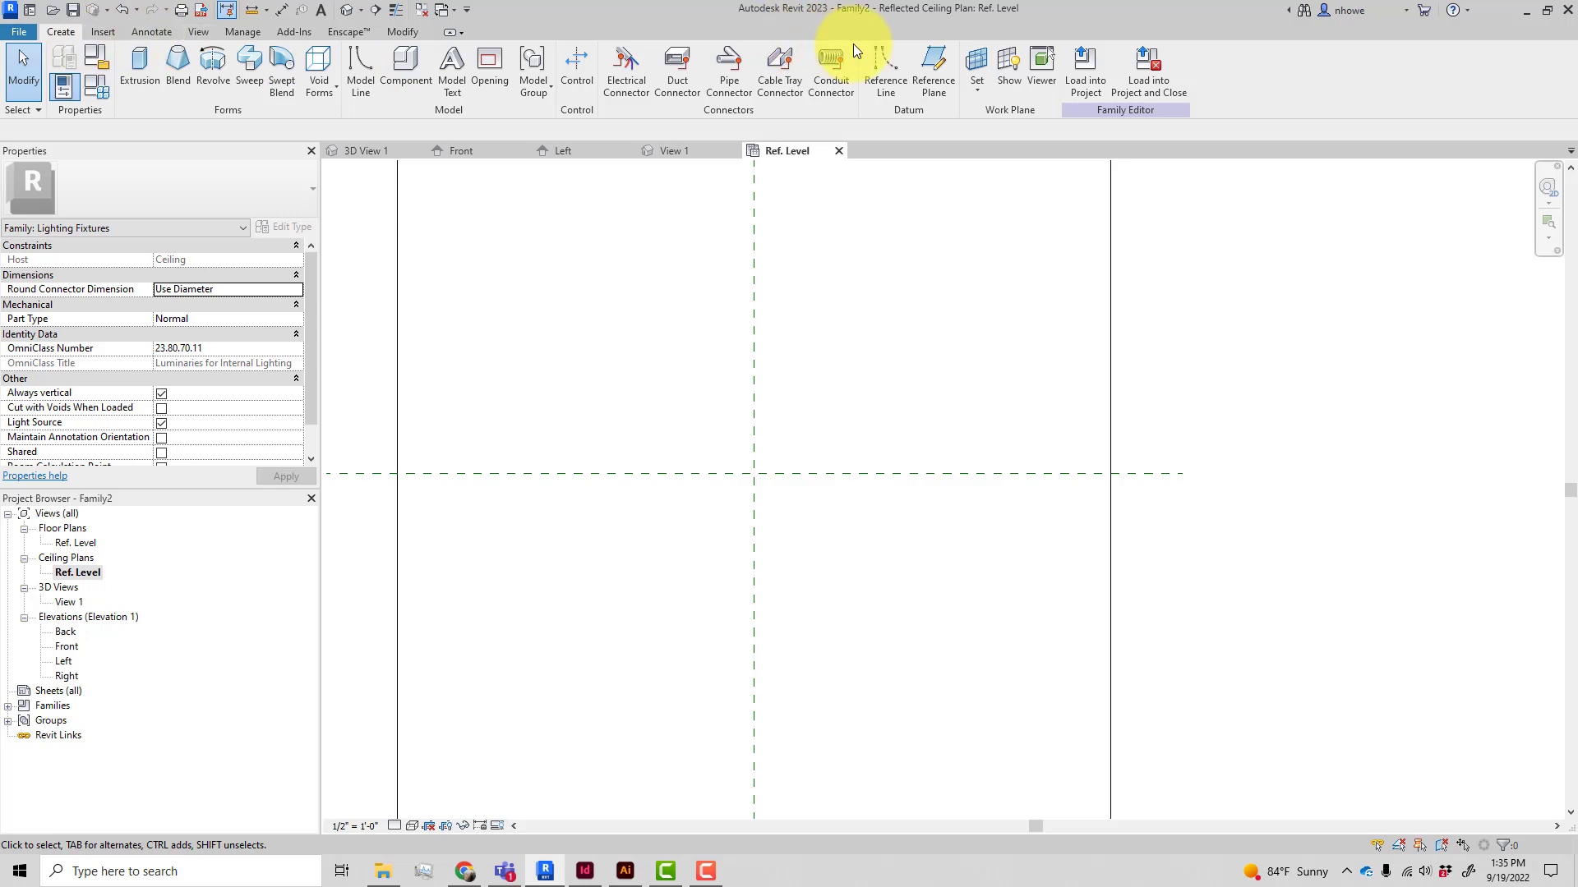
{"action": "left_click", "coordinate": [983, 87]}
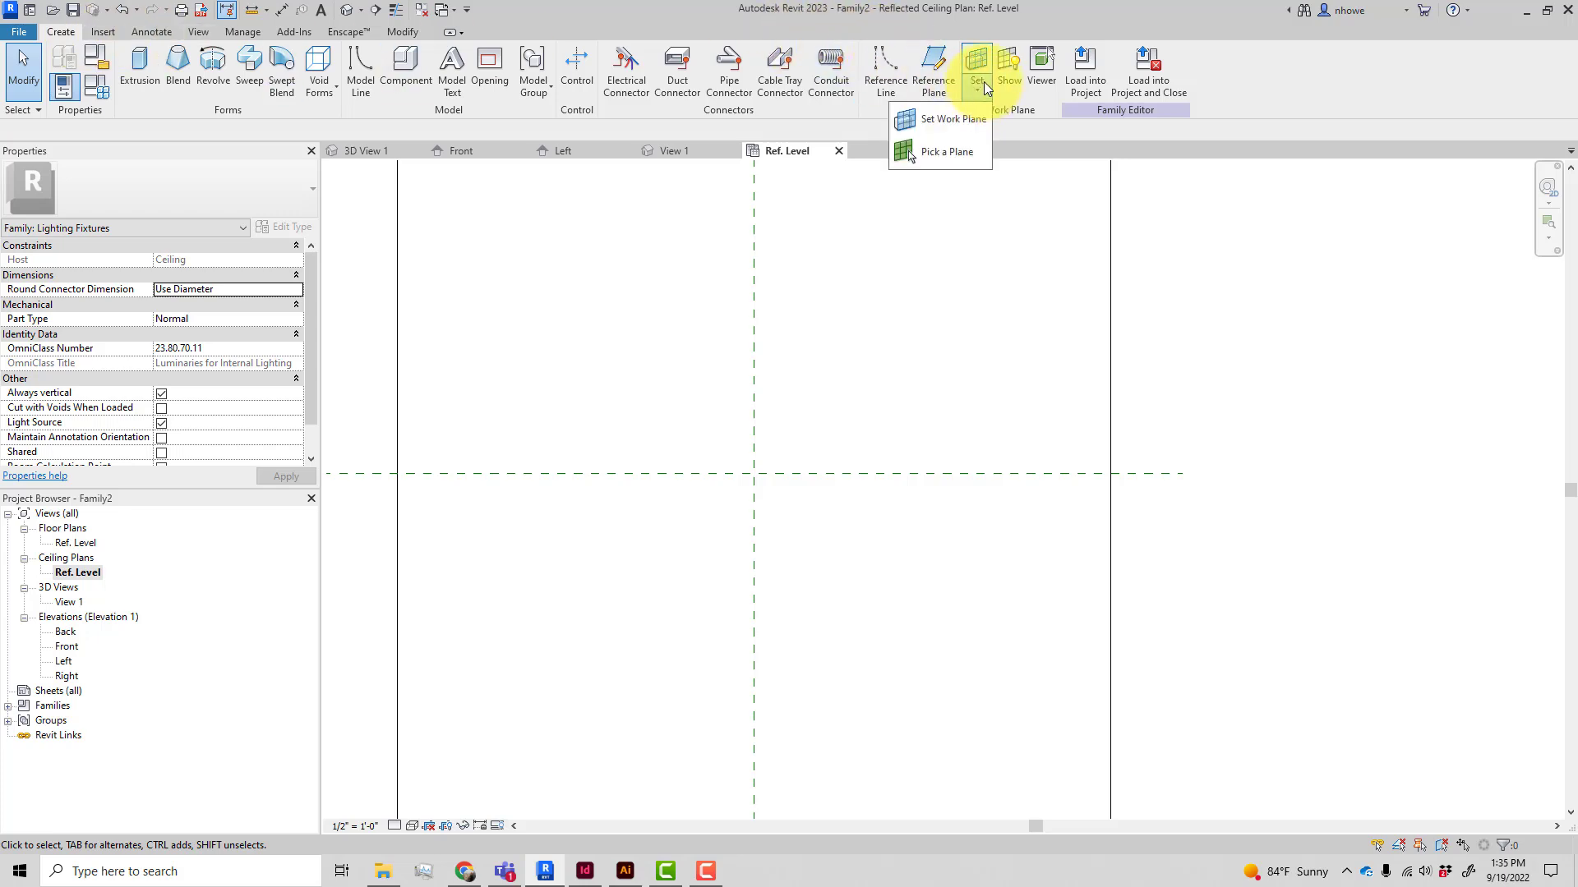
{"action": "left_click", "coordinate": [953, 120]}
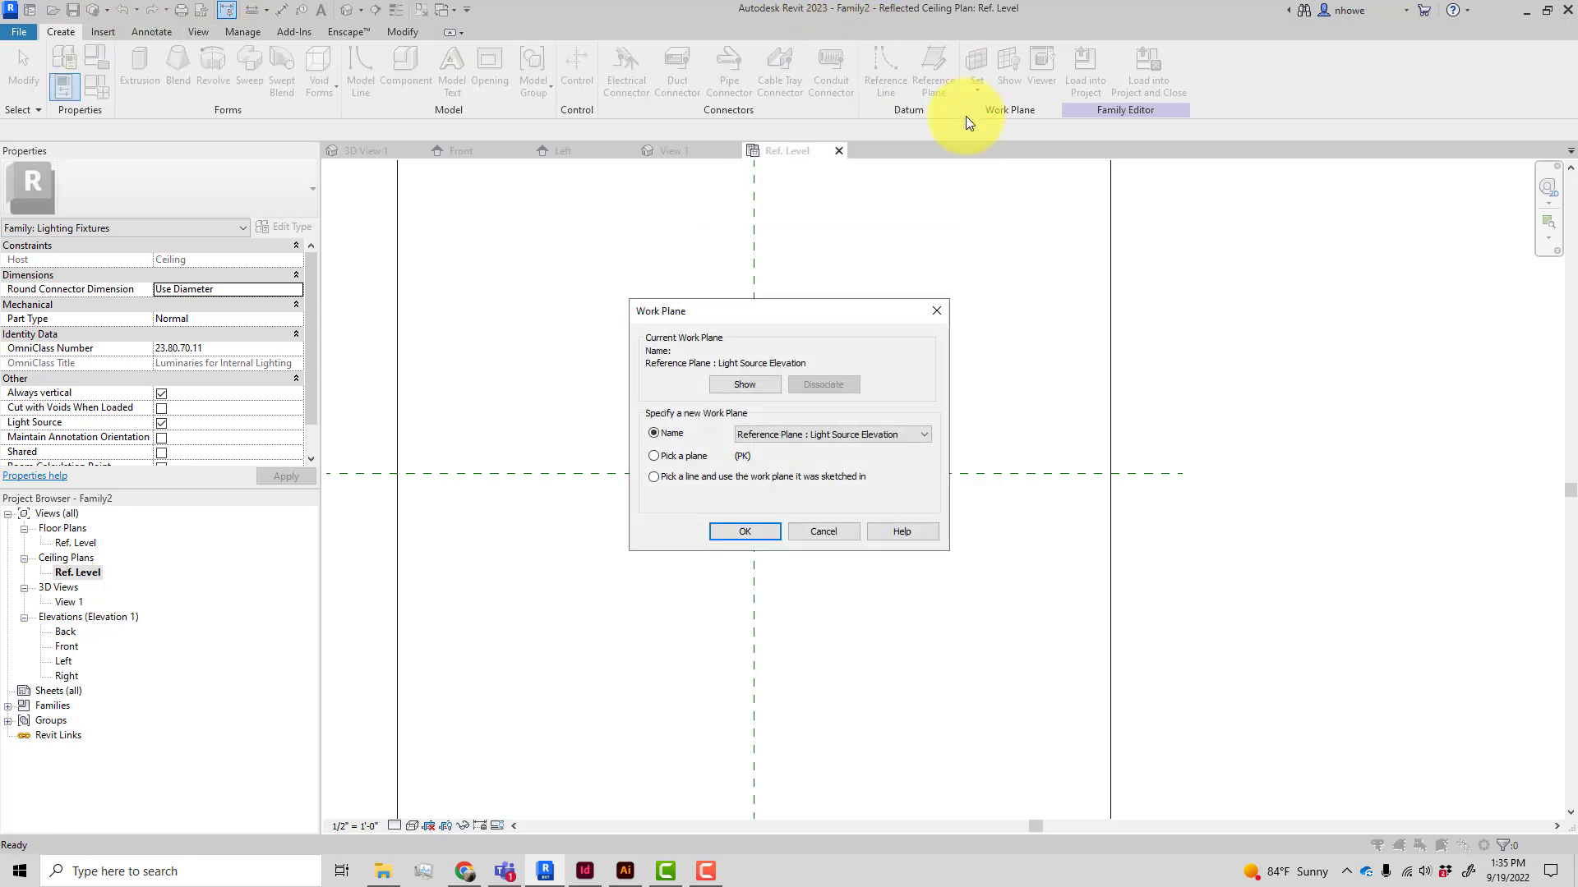
{"action": "left_click", "coordinate": [890, 434]}
{"action": "left_click", "coordinate": [851, 460]}
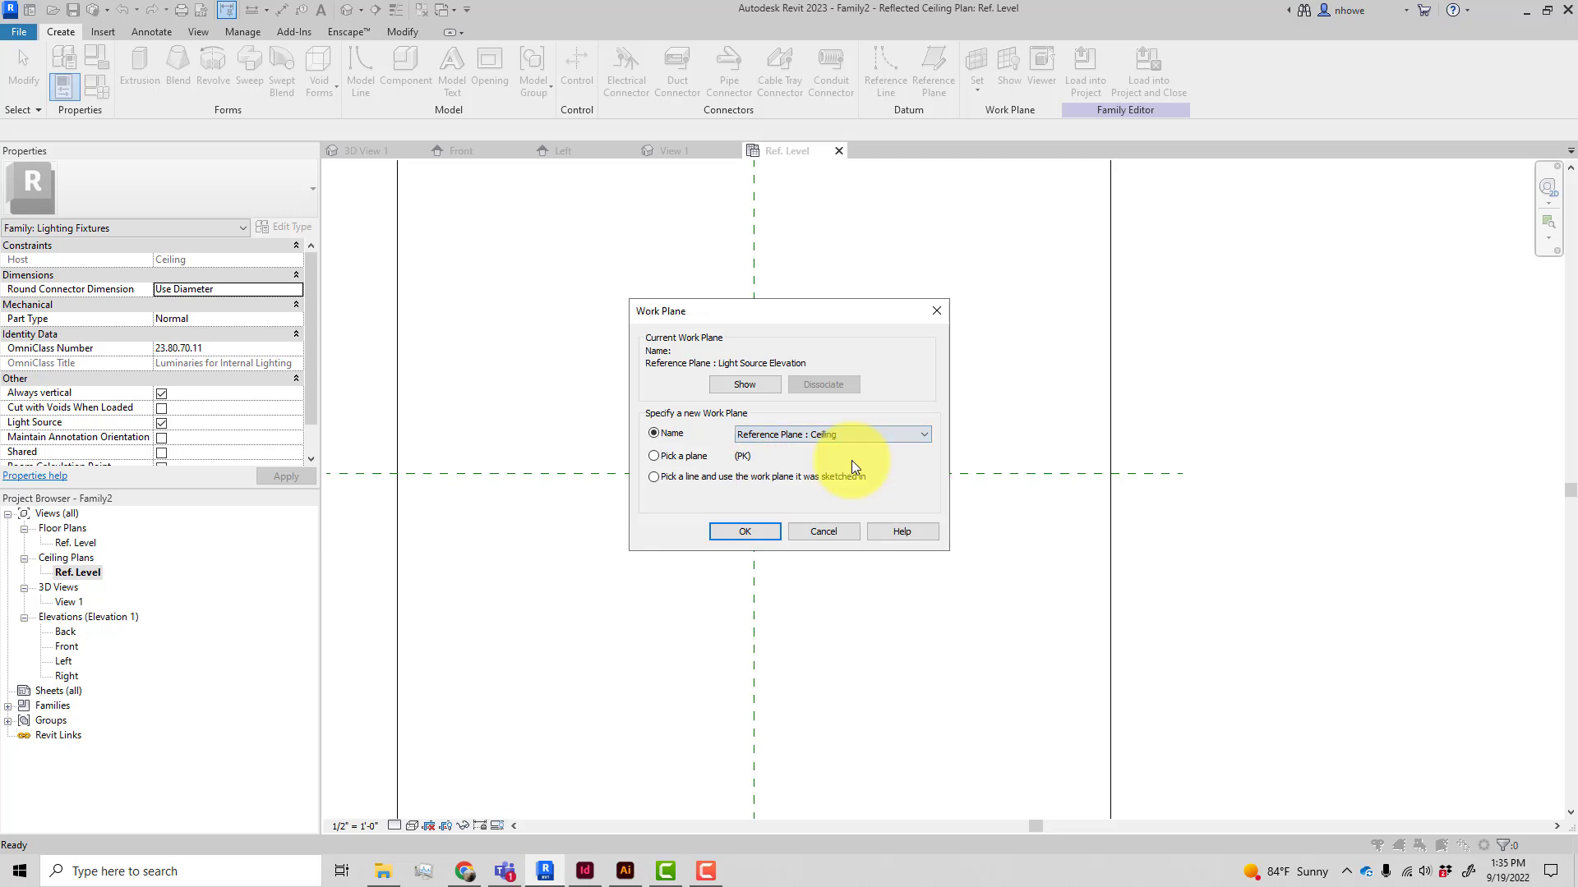
{"action": "left_click", "coordinate": [764, 534]}
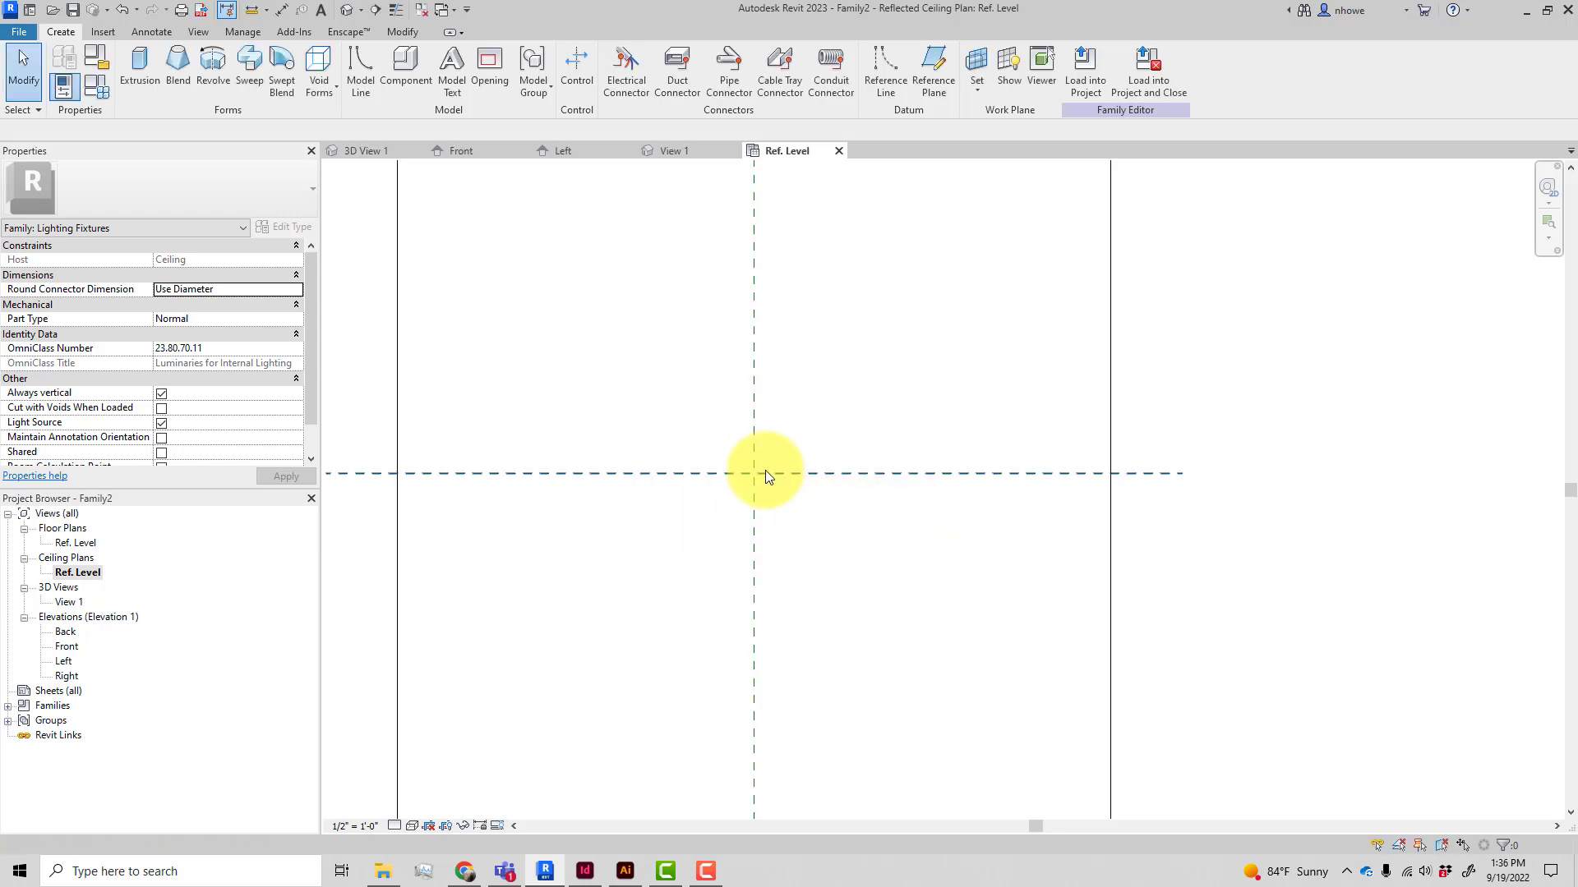
Extrude a circle of about 2 1/2" radius centred on the light source axes, with a depth of 1", as the canopy
{"action": "left_click", "coordinate": [144, 81]}
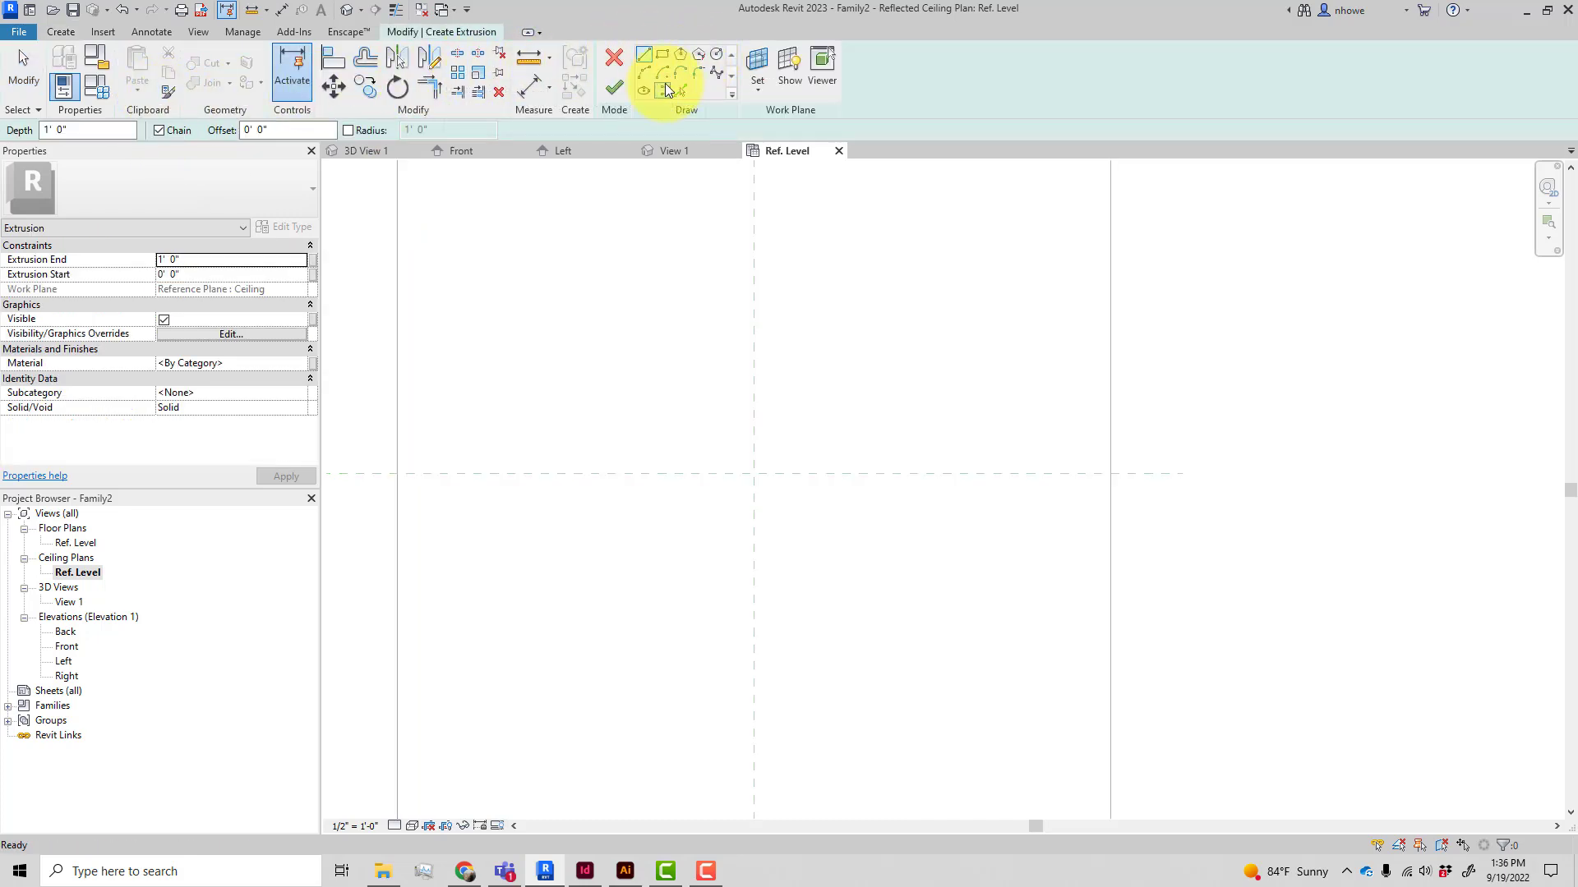
{"action": "left_click", "coordinate": [717, 54]}
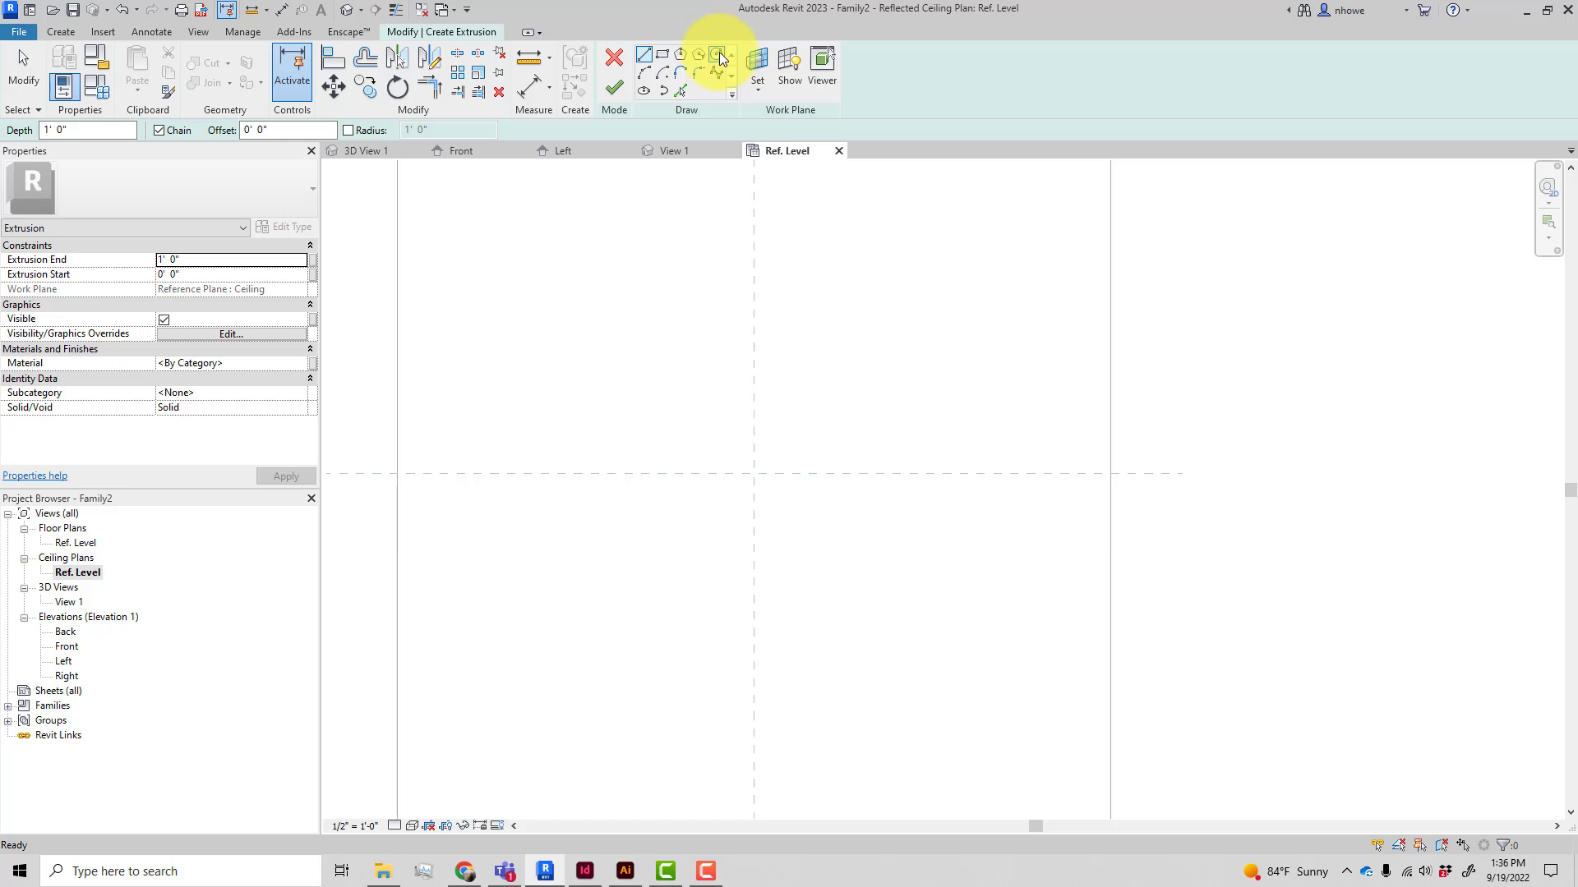
{"action": "left_click", "coordinate": [753, 473]}
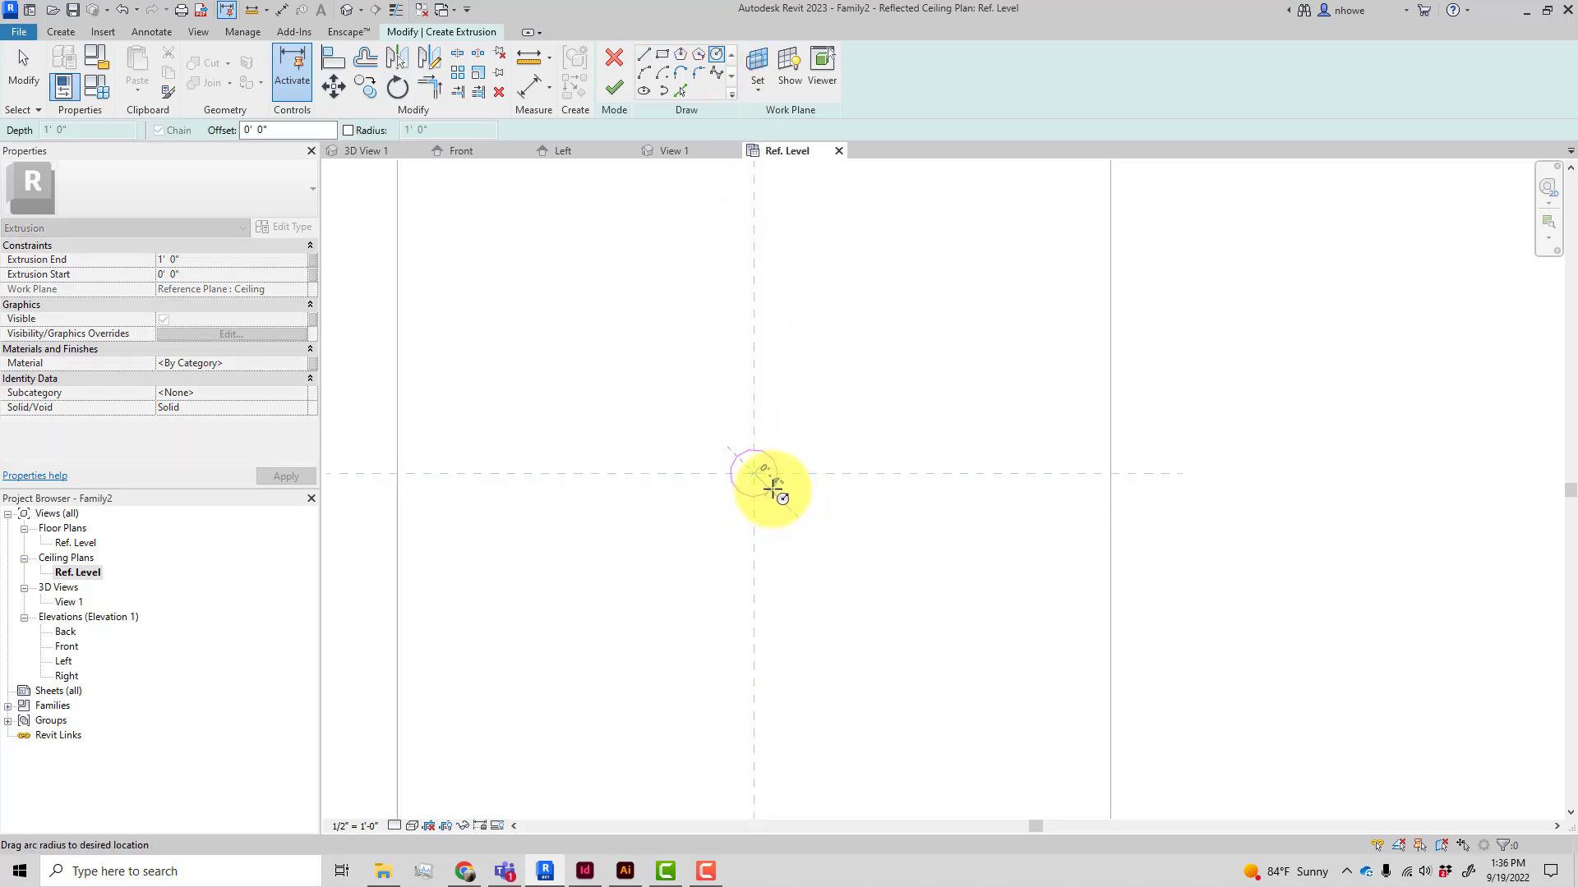
{"action": "scroll", "coordinate": [773, 491], "scroll_direction": "up", "scroll_amount": 3}
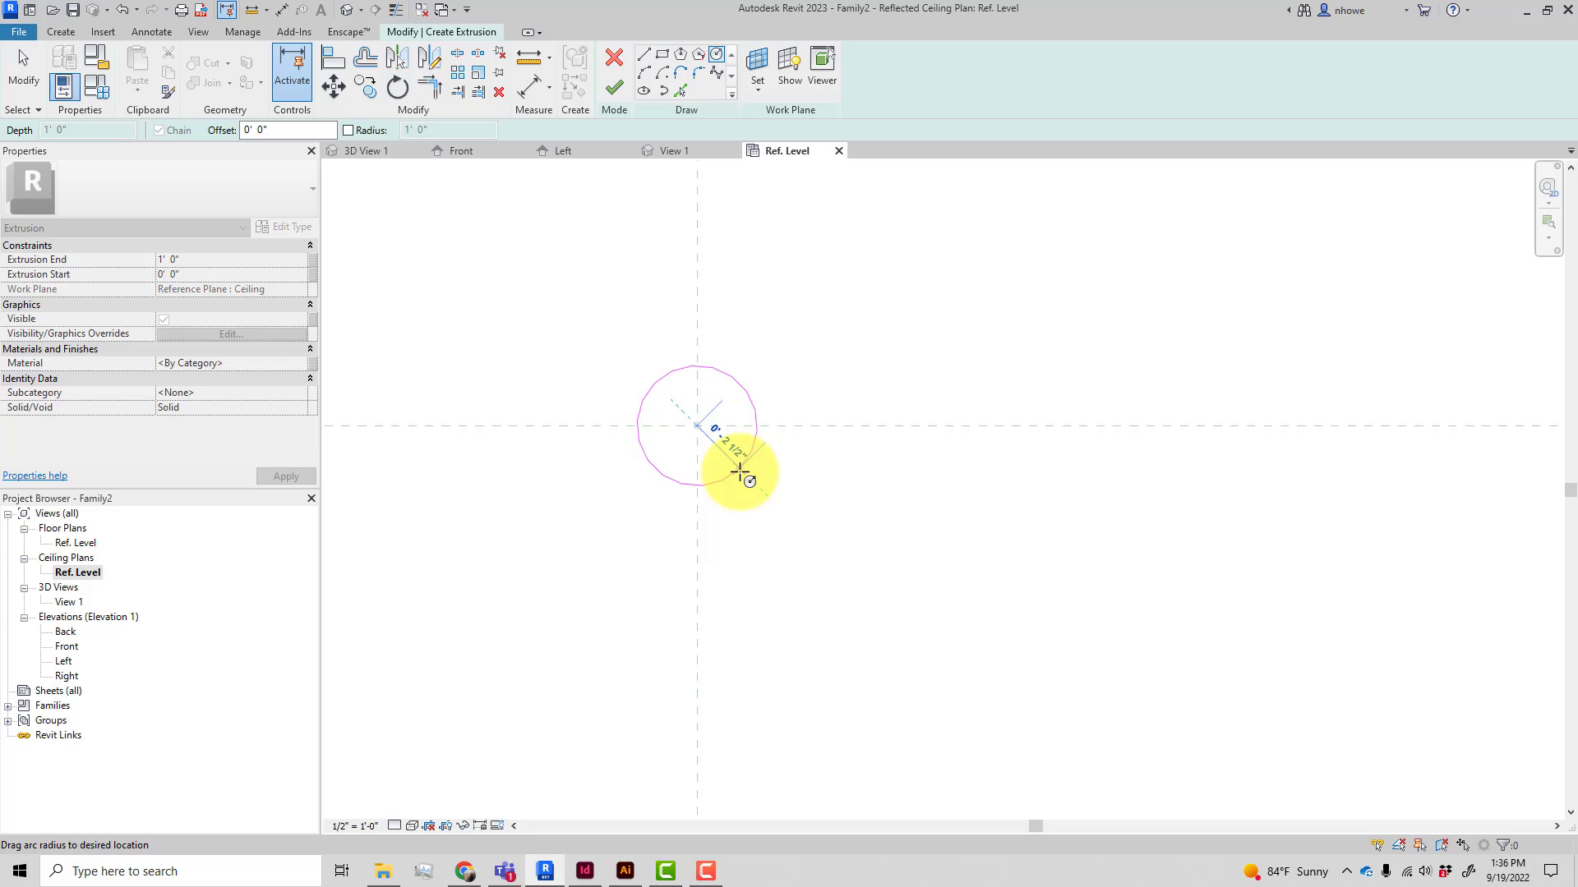
{"action": "left_click", "coordinate": [740, 473]}
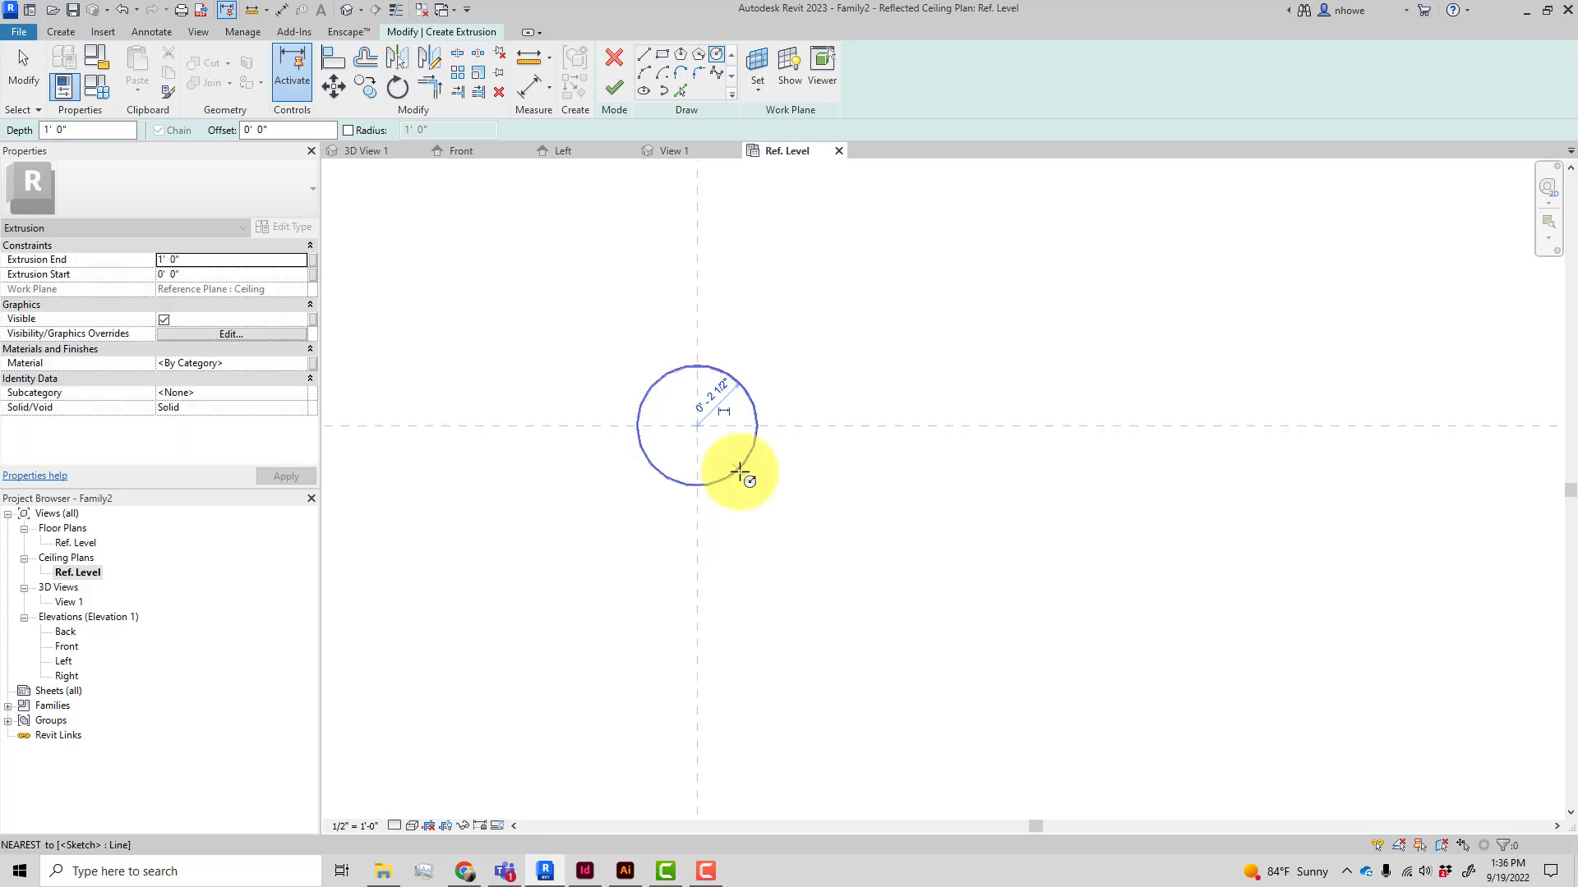
{"action": "double_click", "coordinate": [84, 134]}
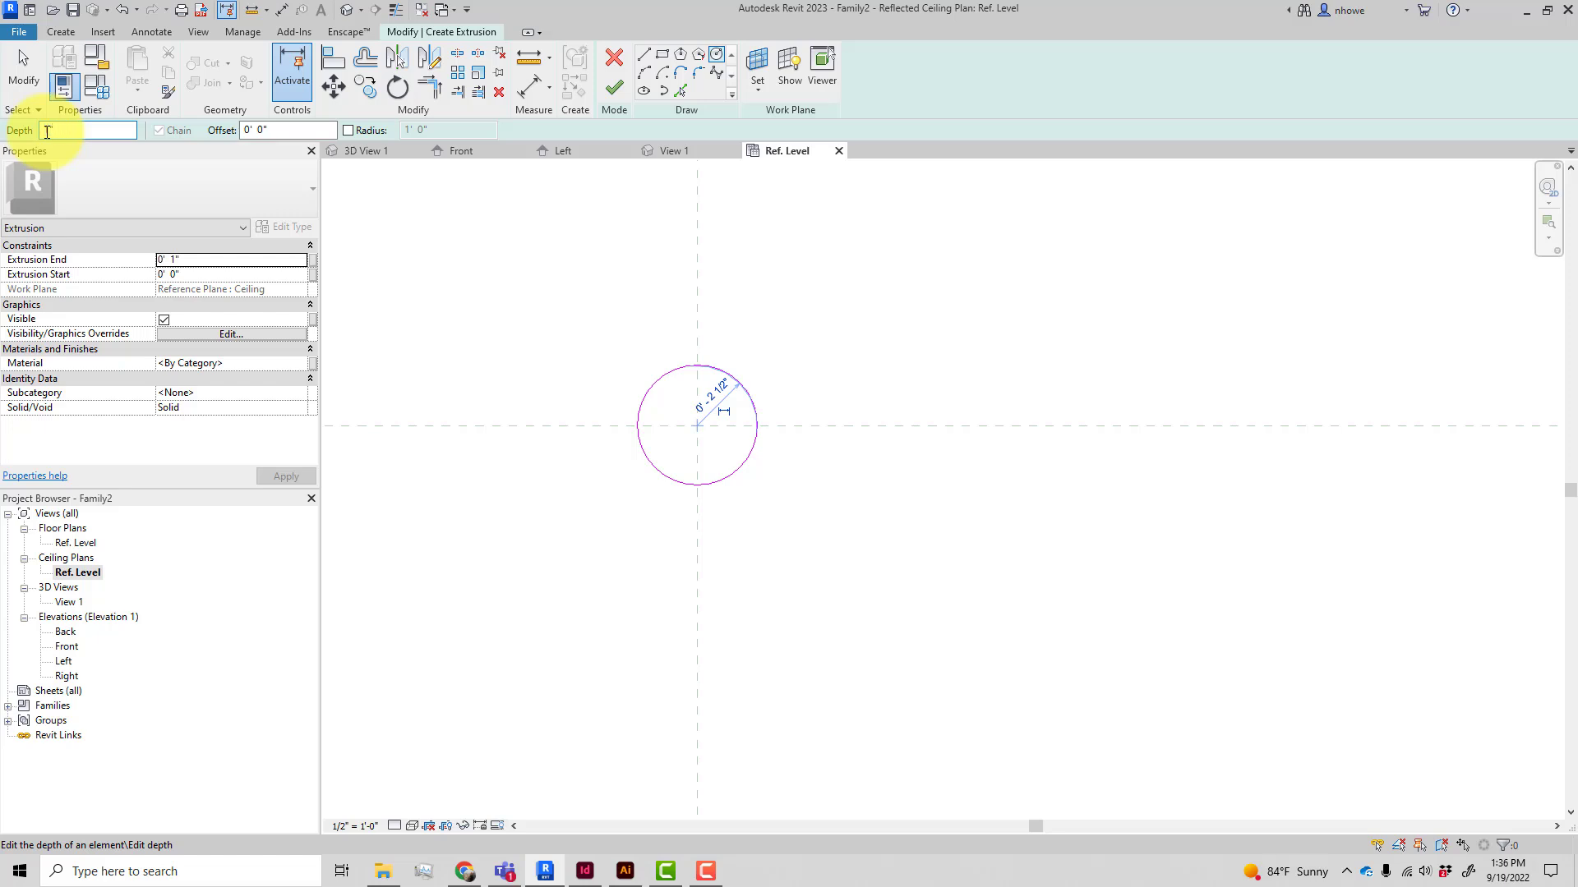
{"action": "type", "text": "1\""}
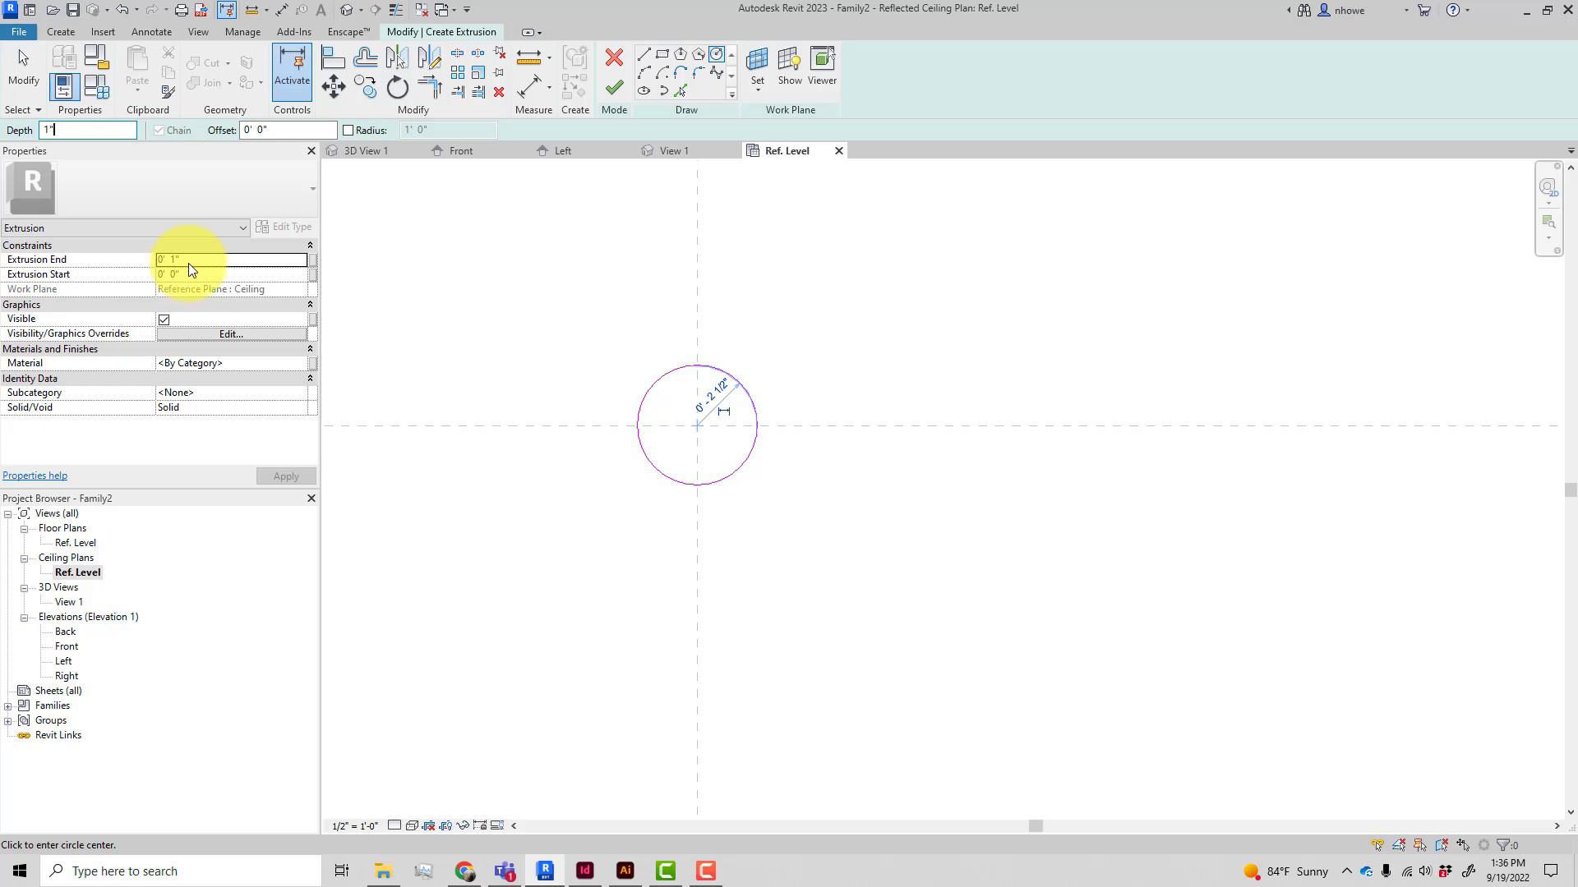
{"action": "left_click", "coordinate": [608, 86]}
{"action": "left_click", "coordinate": [629, 335]}
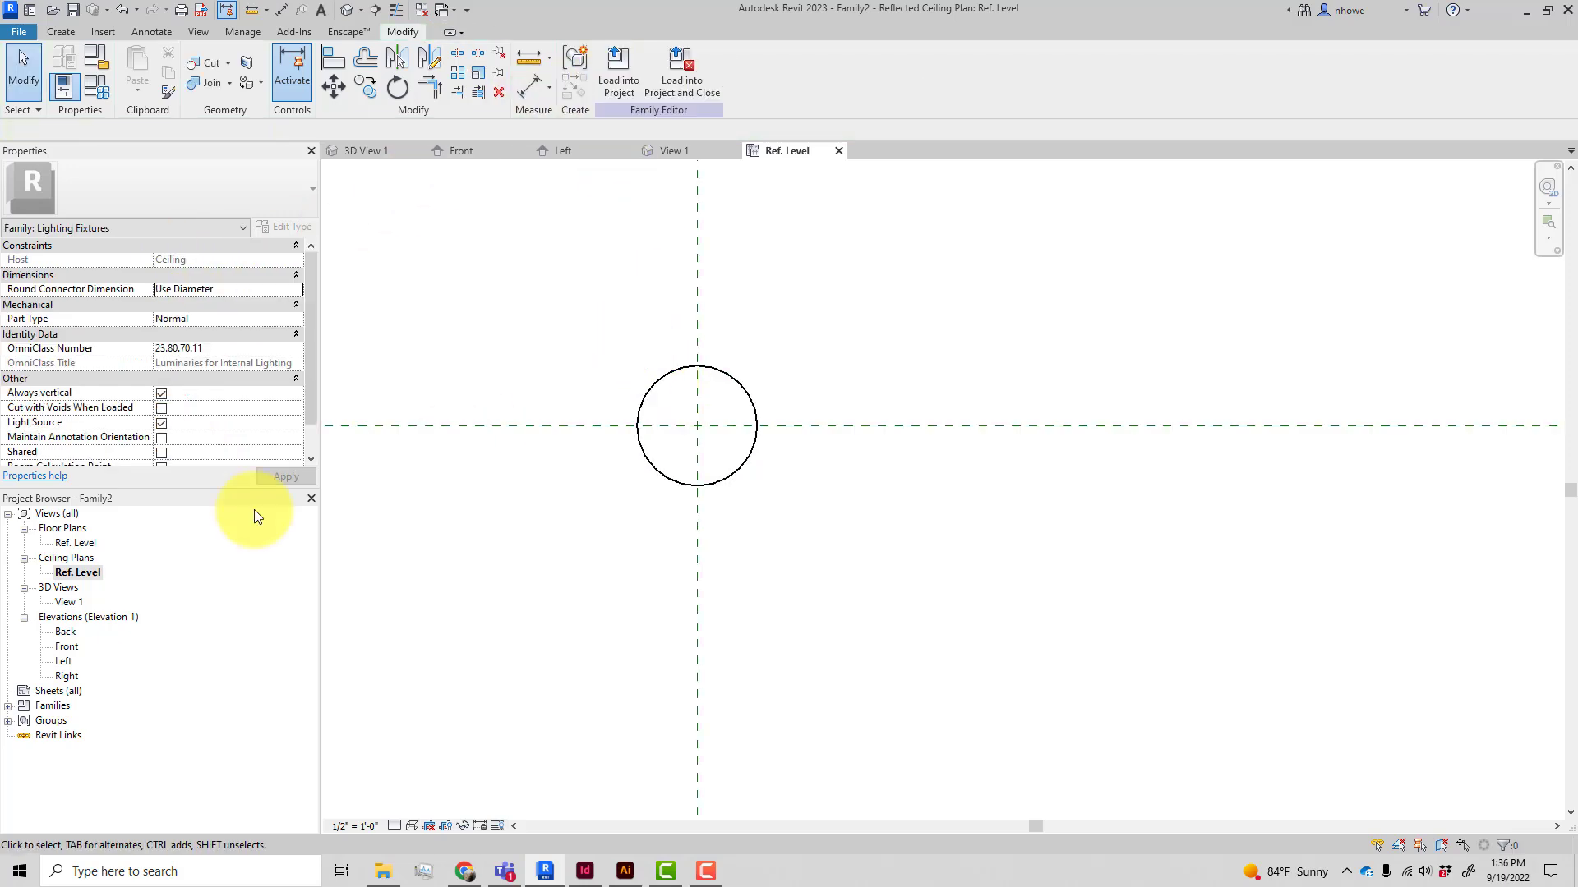
In the 3D view, set the canopy extrusion's end to -1" so it projects below the ceiling
{"action": "left_click", "coordinate": [35, 589]}
{"action": "double_click", "coordinate": [59, 599]}
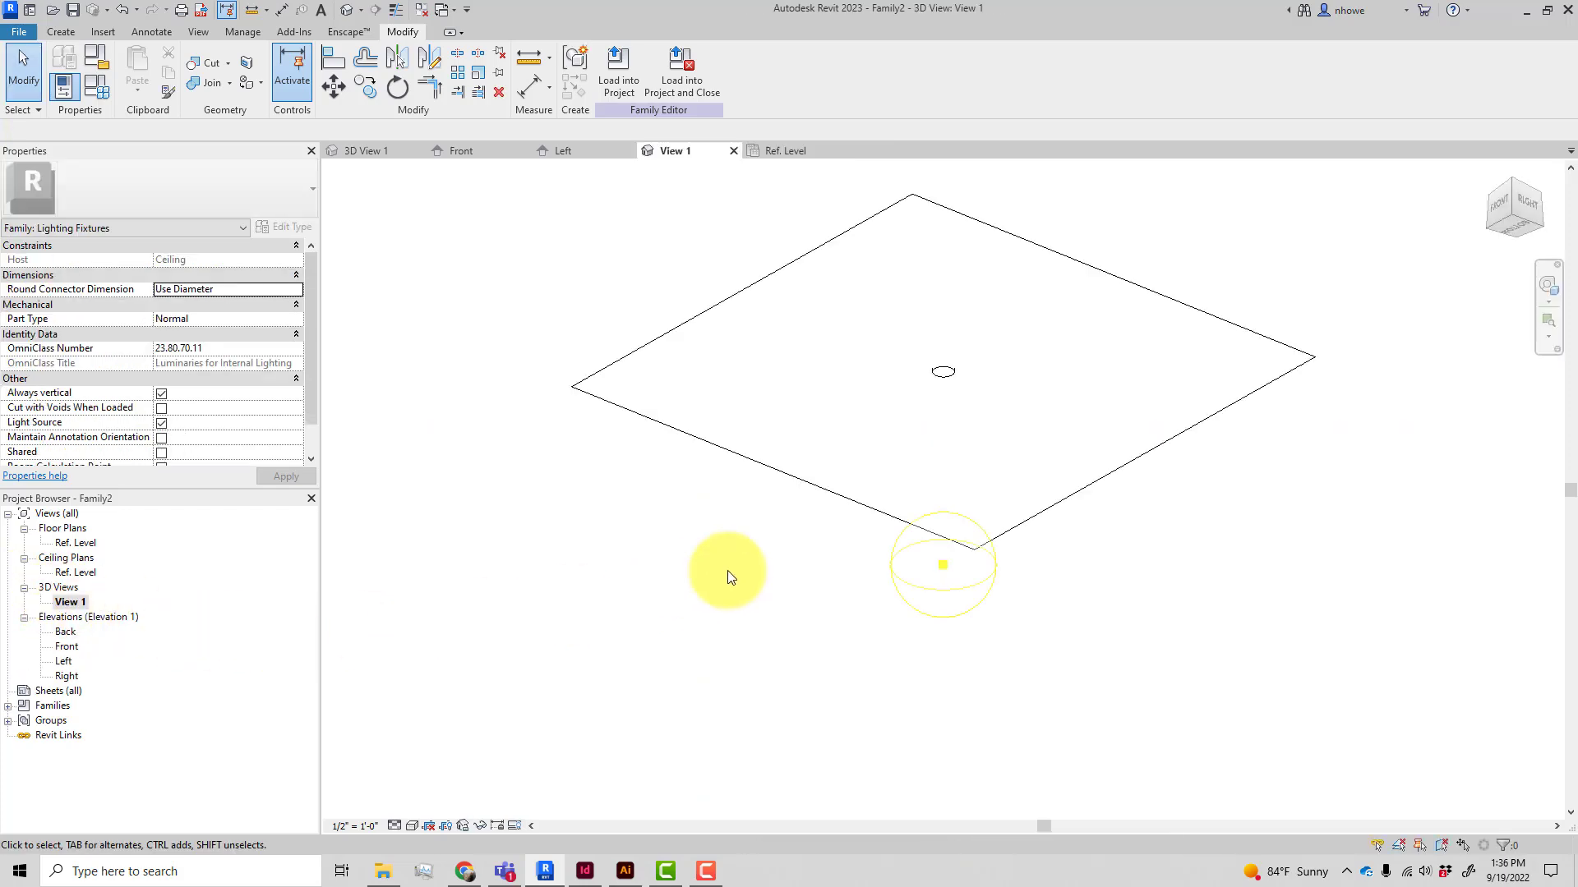
{"action": "scroll", "coordinate": [856, 510], "scroll_direction": "down", "scroll_amount": 1}
{"action": "middle_click_drag", "start_coordinate": [848, 526], "coordinate": [948, 369]}
{"action": "scroll", "coordinate": [907, 454], "scroll_direction": "up", "scroll_amount": 1}
{"action": "scroll", "coordinate": [884, 459], "scroll_direction": "down", "scroll_amount": 3}
{"action": "scroll", "coordinate": [1027, 444], "scroll_direction": "up", "scroll_amount": 1}
{"action": "middle_click_drag", "start_coordinate": [1060, 433], "coordinate": [998, 571]}
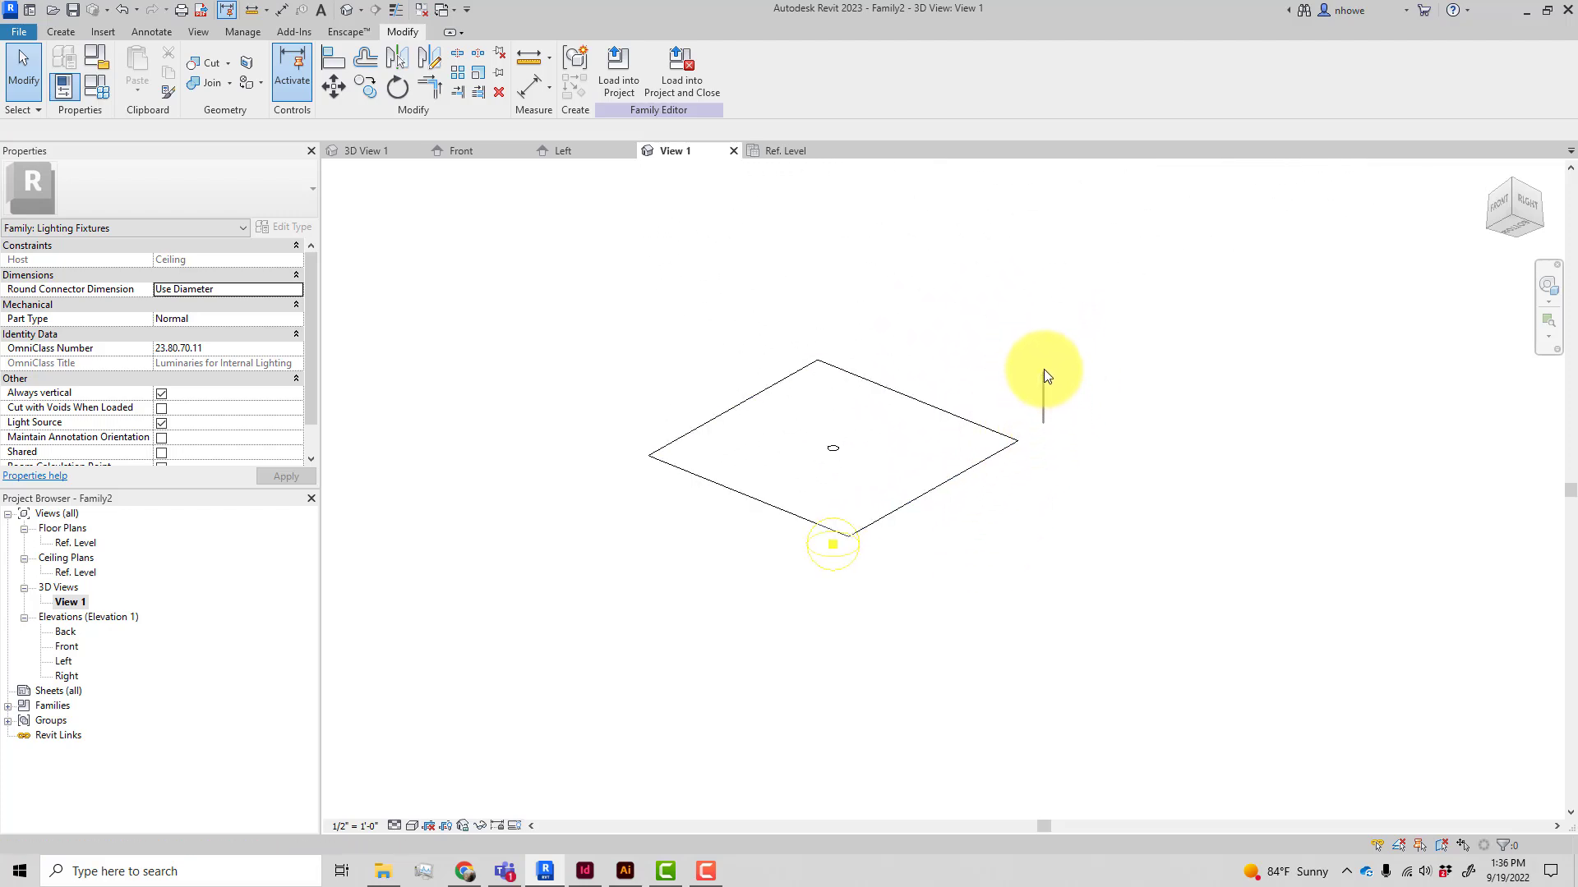
{"action": "scroll", "coordinate": [1027, 407], "scroll_direction": "up", "scroll_amount": 1}
{"action": "middle_click_drag", "start_coordinate": [1028, 407], "coordinate": [775, 408]}
{"action": "left_click", "coordinate": [782, 365]}
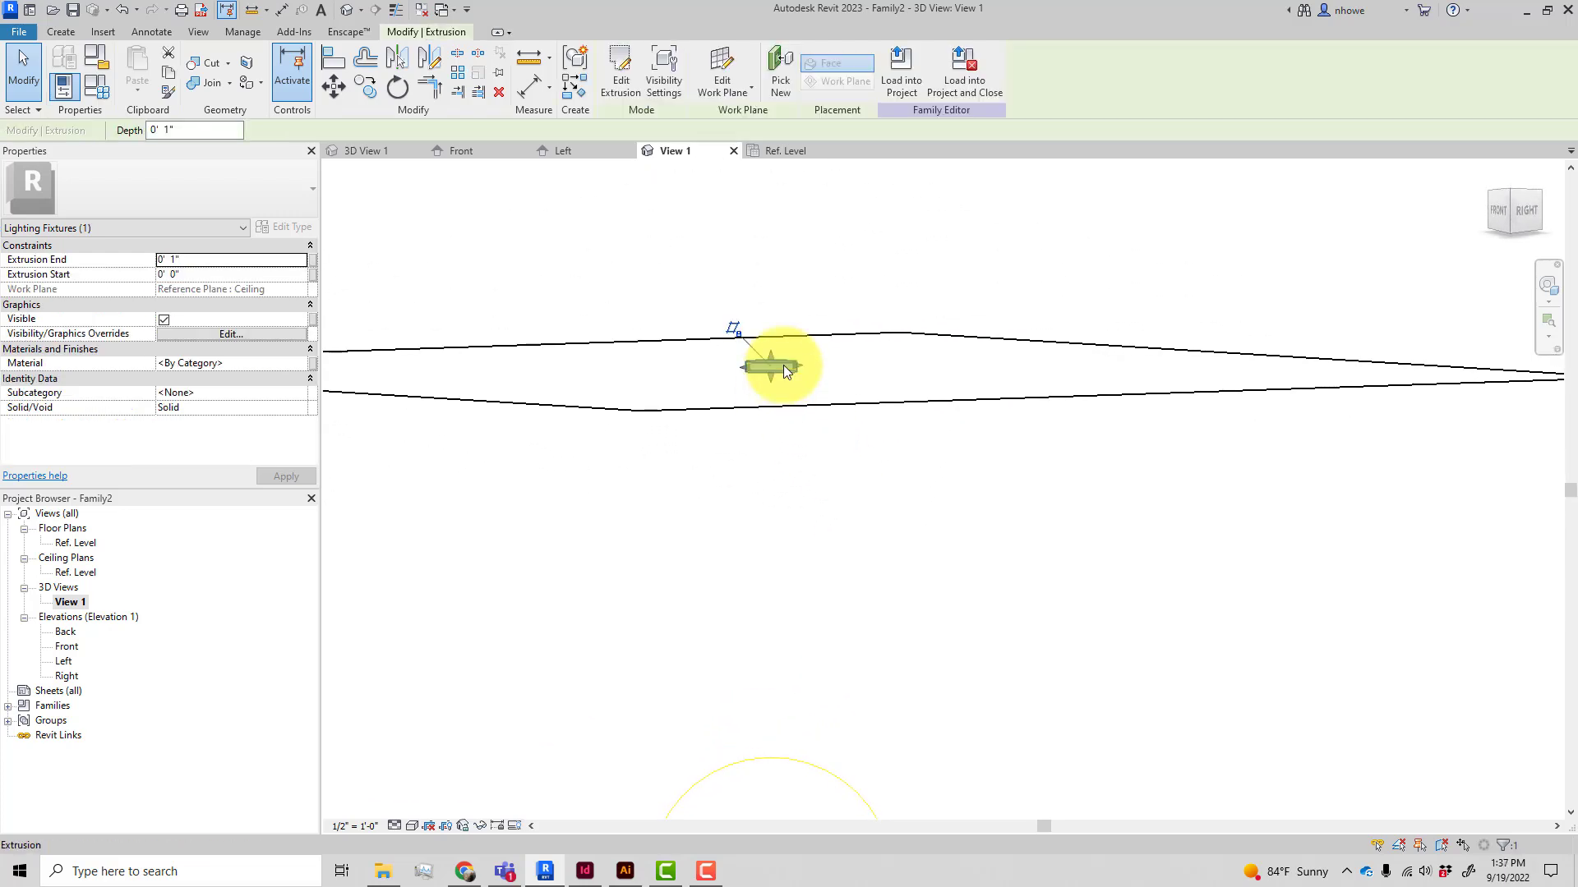
{"action": "left_click", "coordinate": [165, 260]}
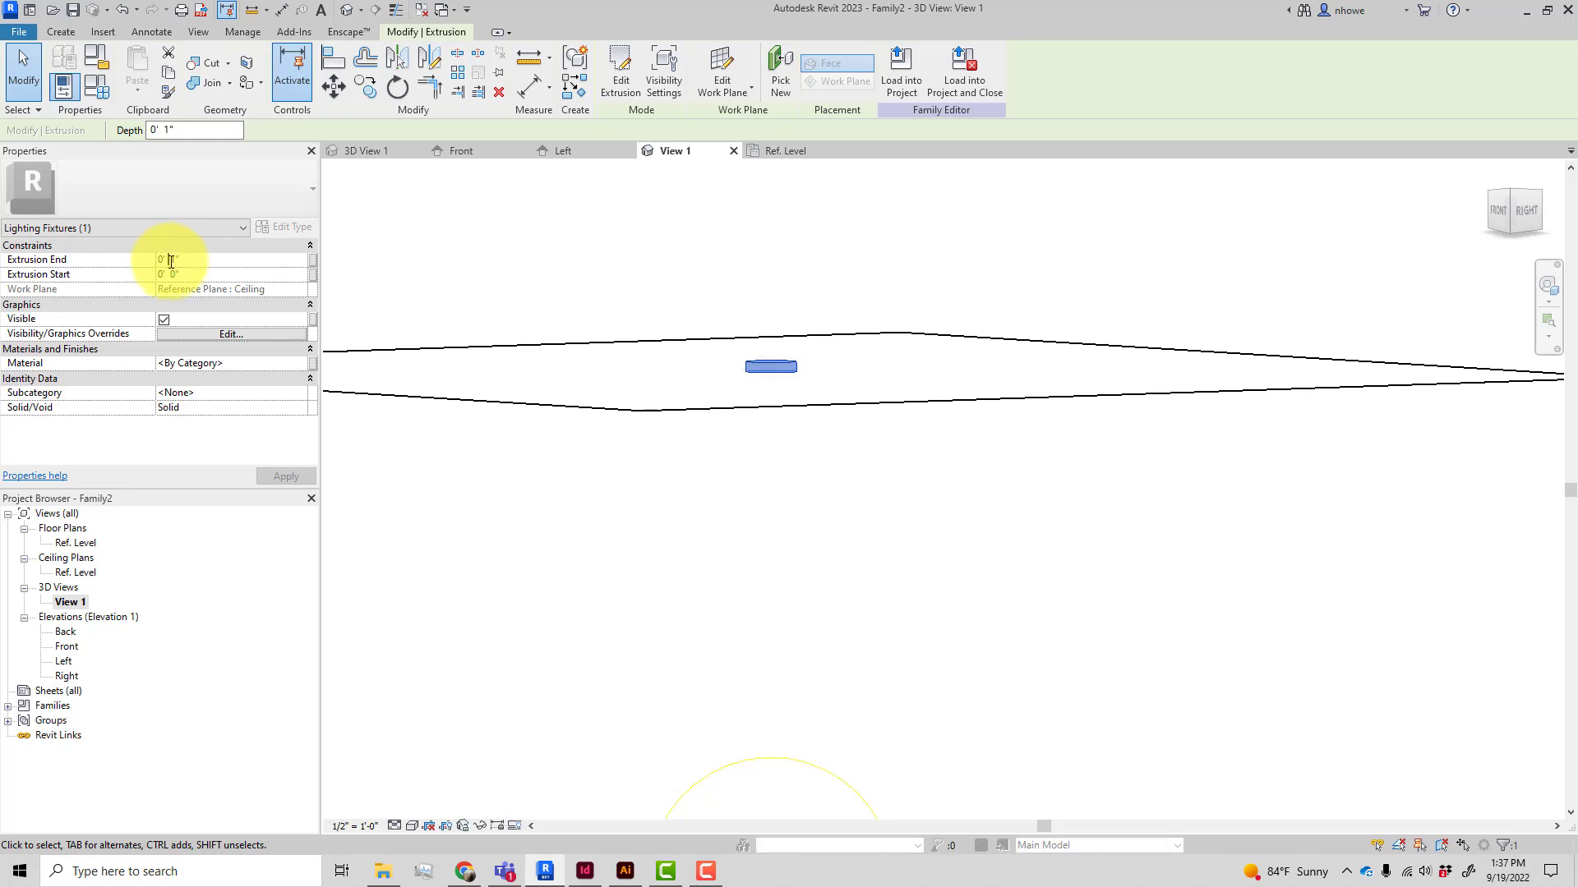
{"action": "type", "text": "-"}
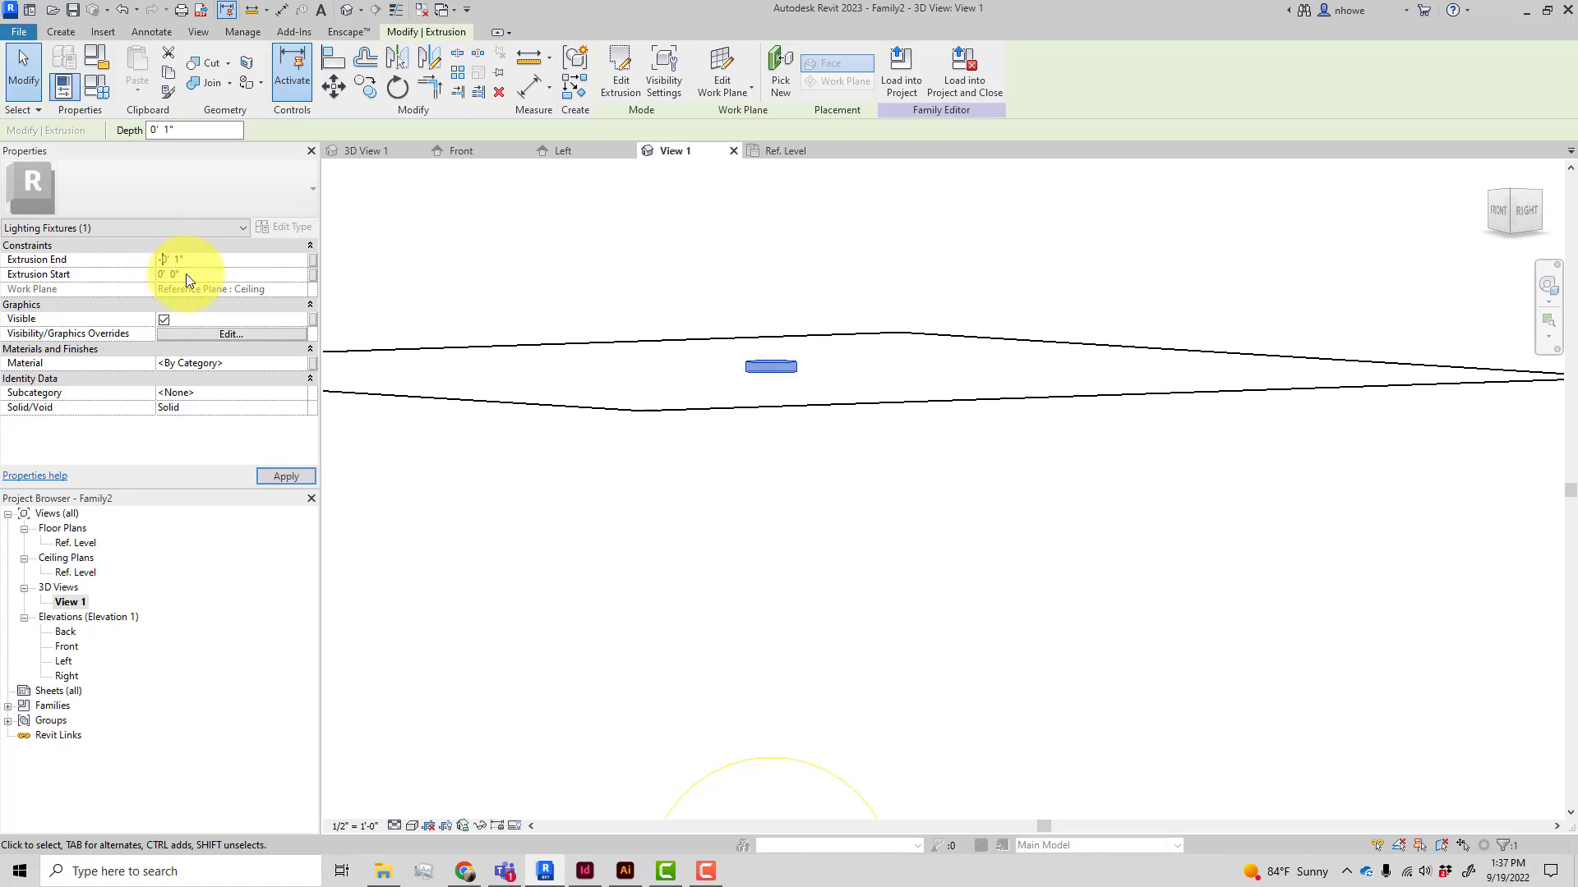
{"action": "left_click", "coordinate": [294, 478]}
{"action": "left_click", "coordinate": [817, 456]}
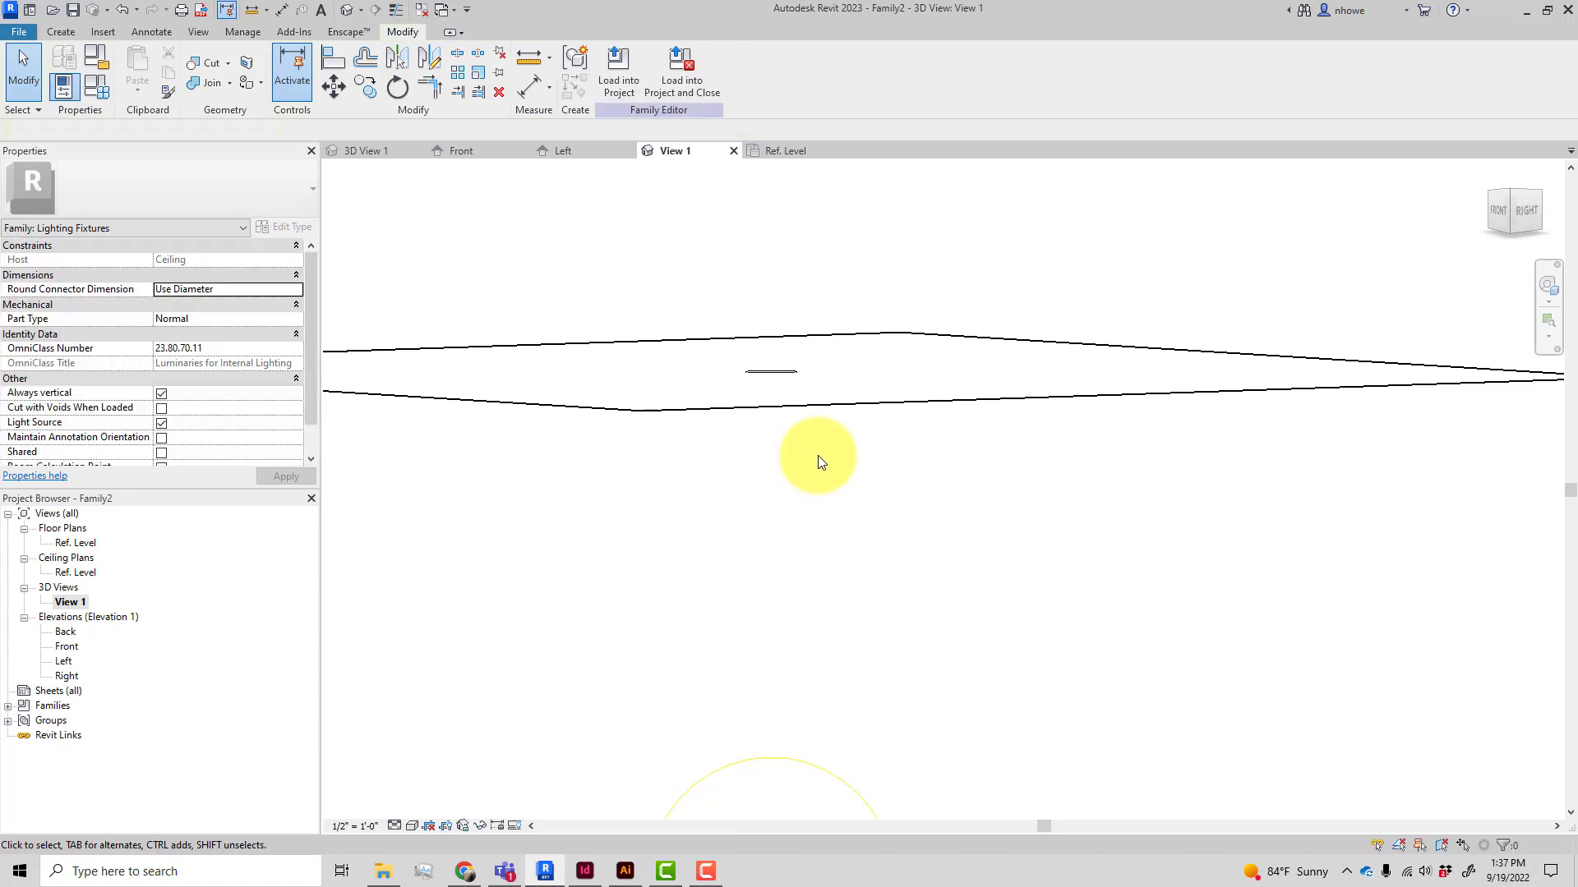
Start another extrusion on the ceiling plan and sketch a small circle centred on the light source axes for the rod
{"action": "middle_click_drag", "start_coordinate": [817, 496], "coordinate": [704, 310], "text": "shift"}
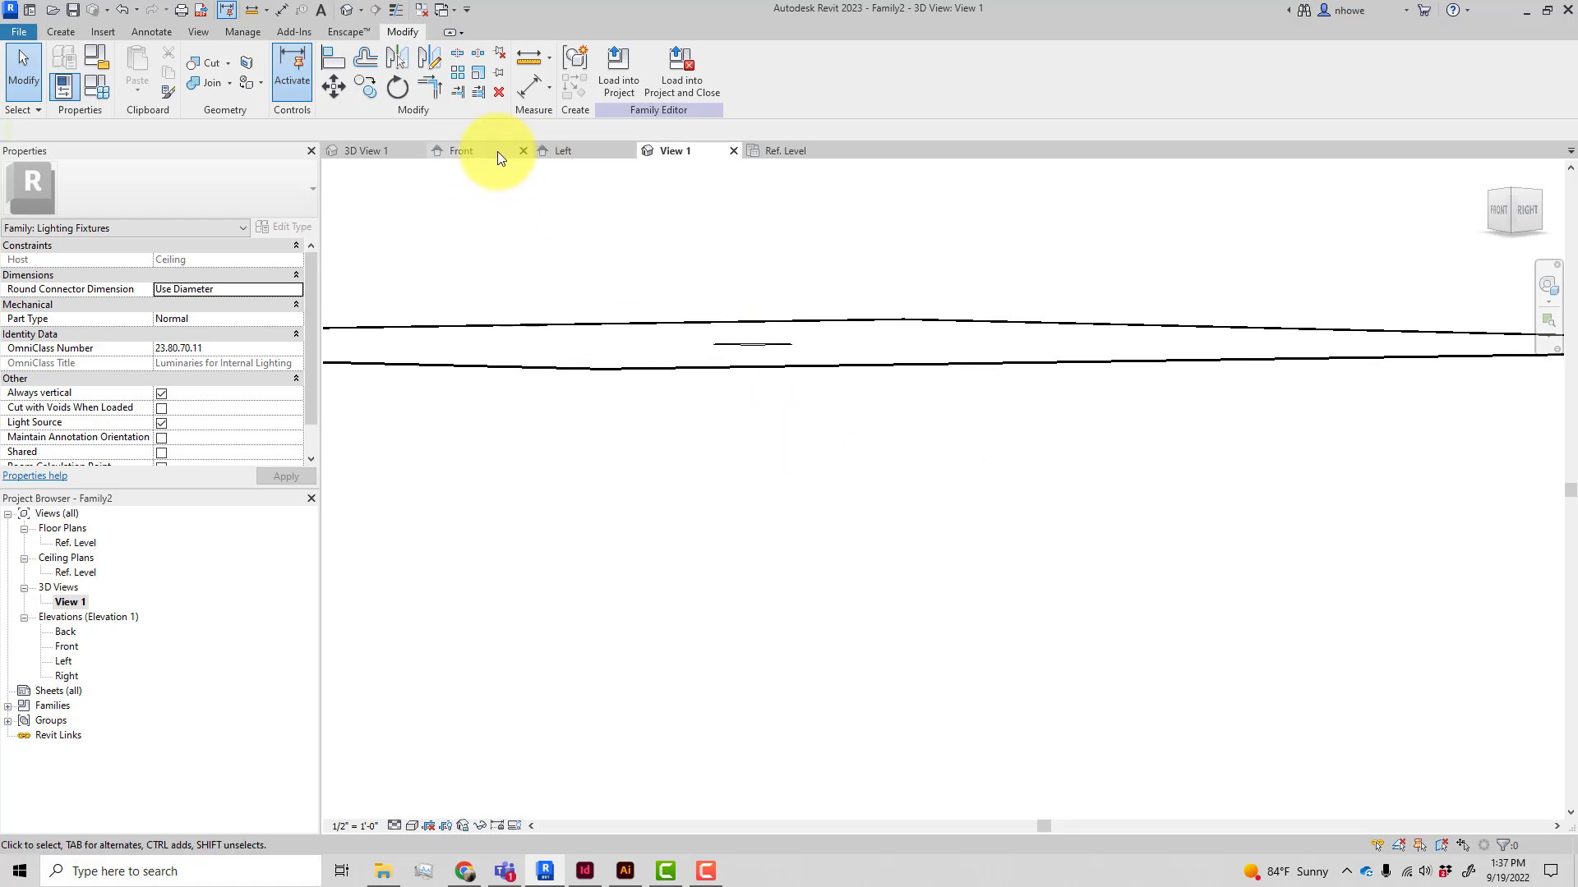
{"action": "left_click", "coordinate": [779, 150]}
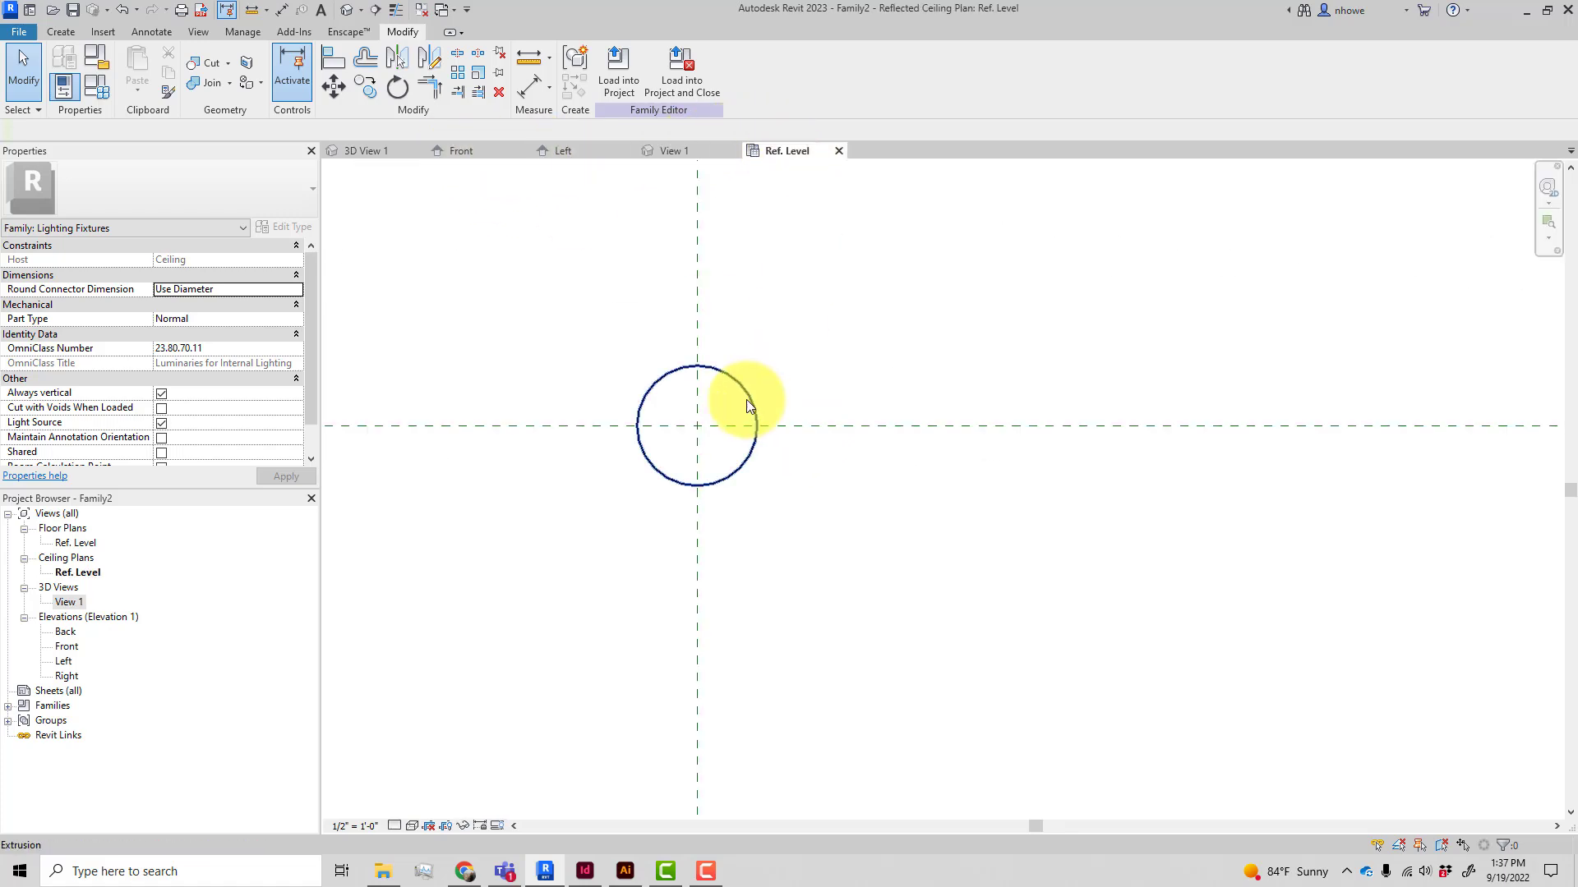
{"action": "left_click", "coordinate": [61, 32]}
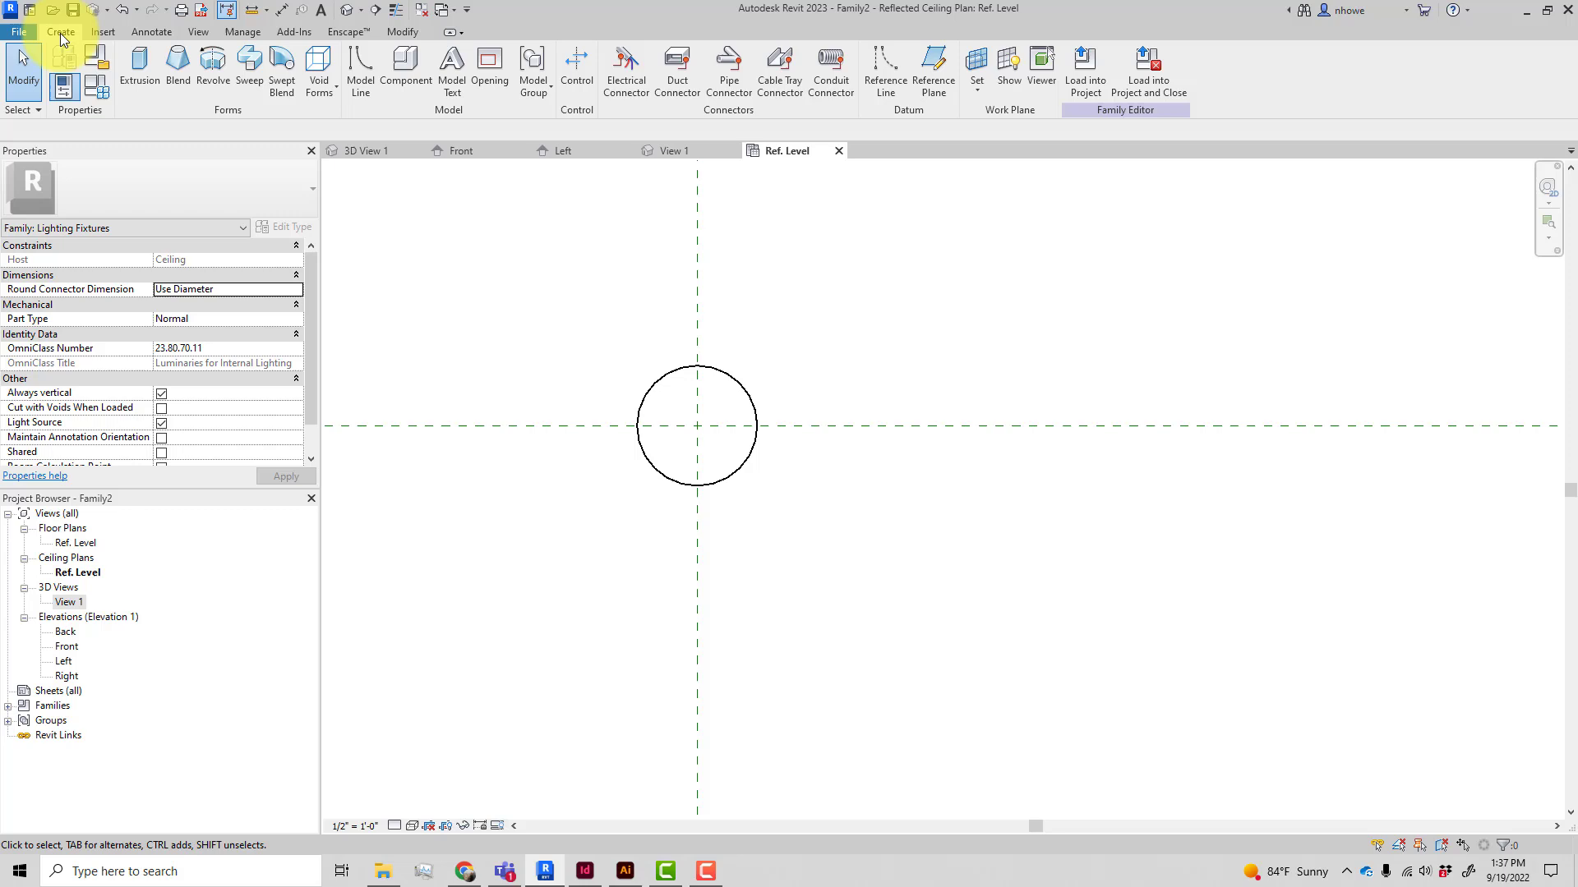
{"action": "left_click", "coordinate": [138, 75]}
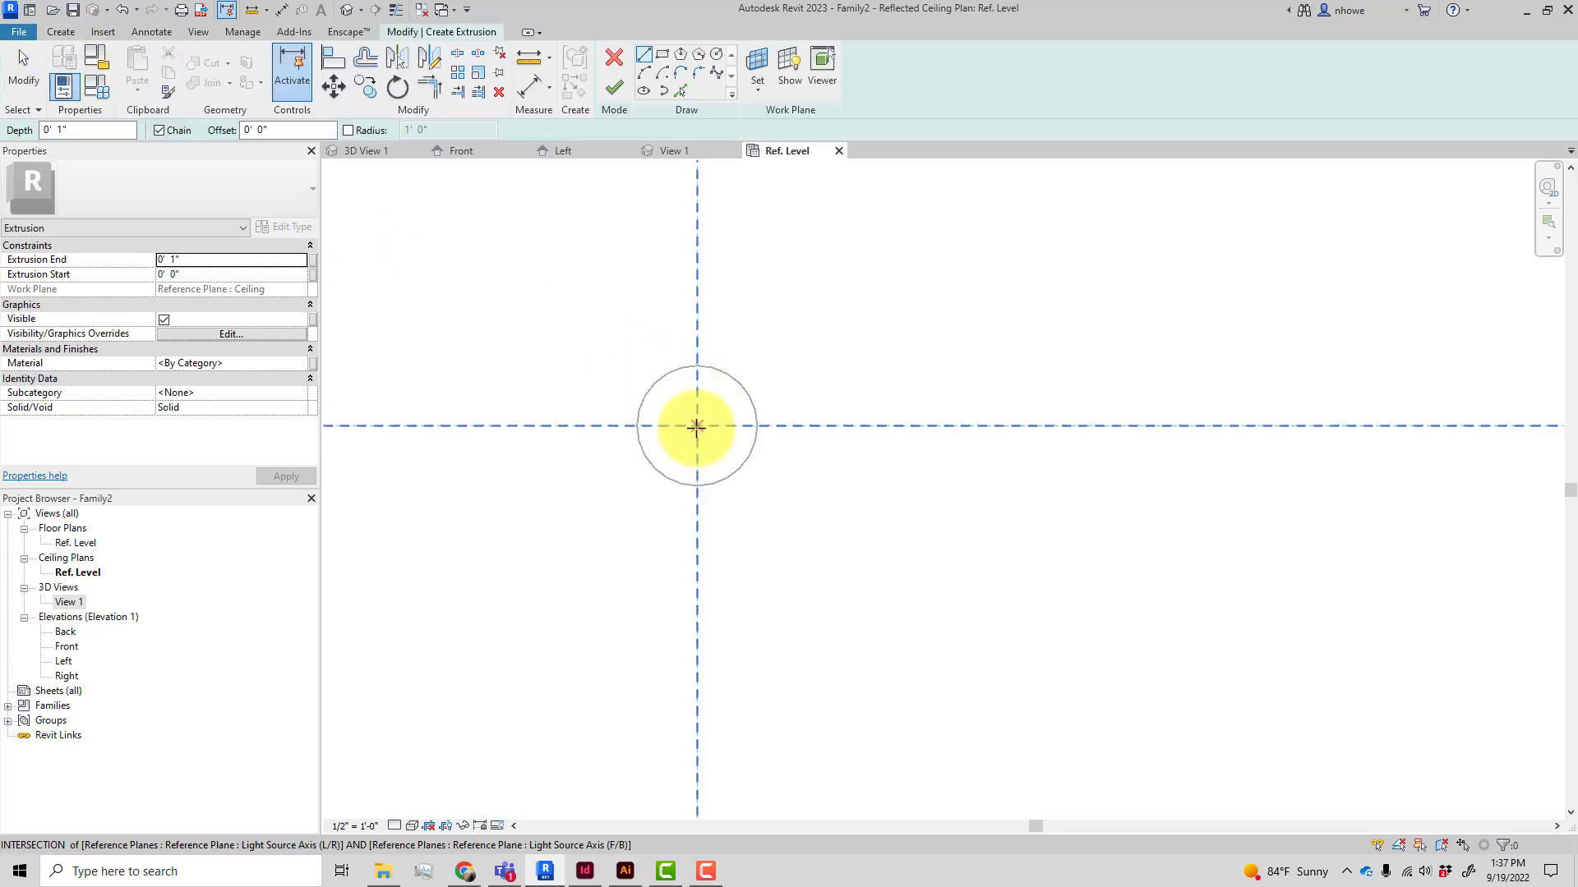
{"action": "left_click", "coordinate": [716, 54]}
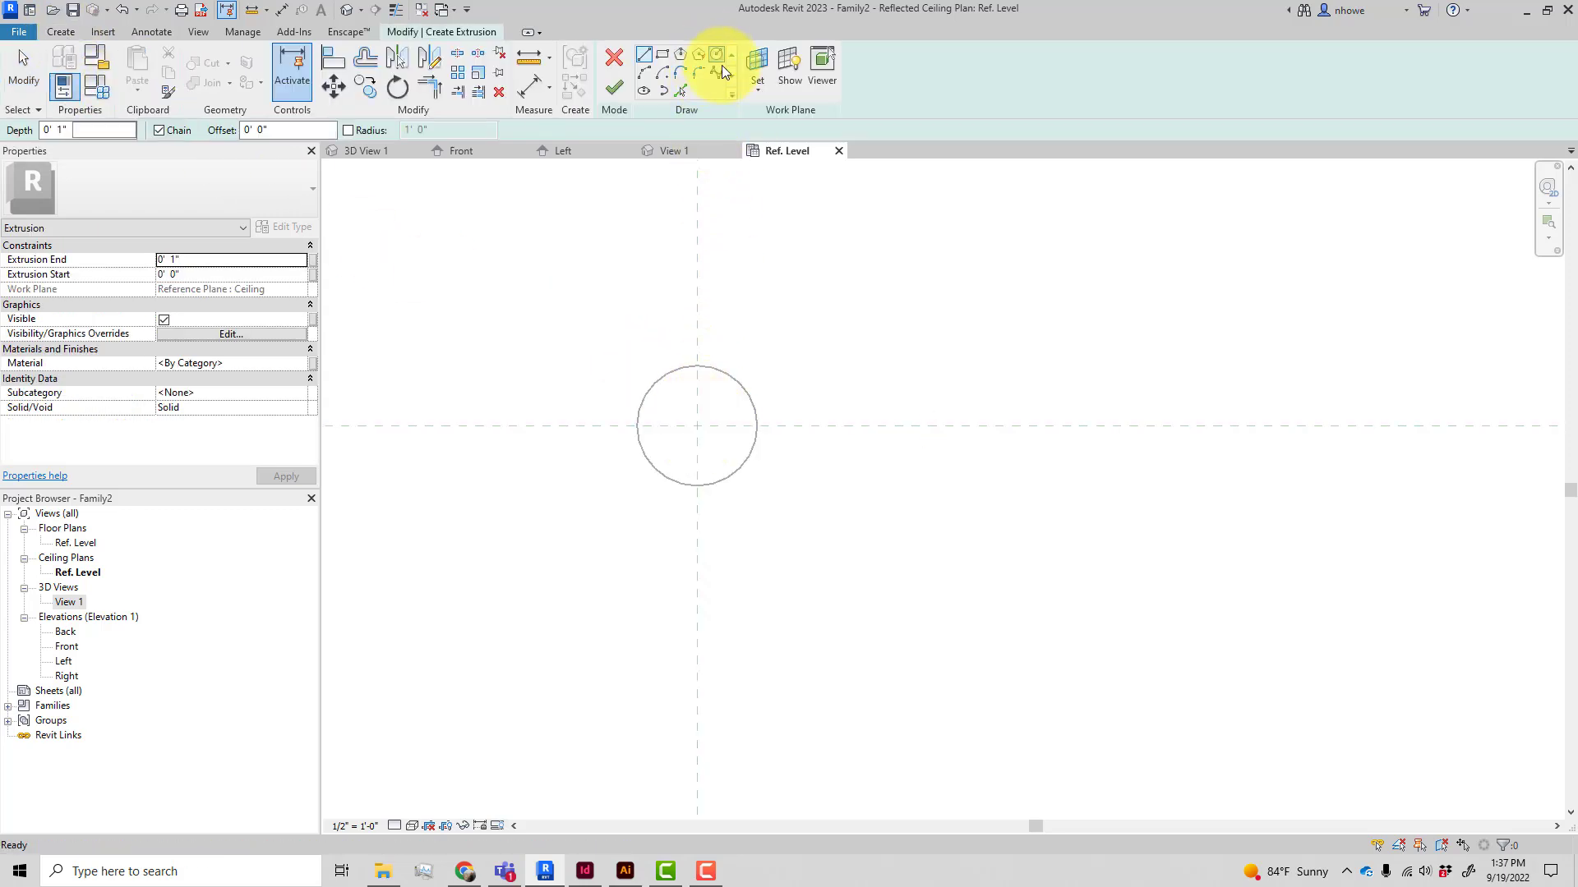
{"action": "left_click", "coordinate": [698, 424]}
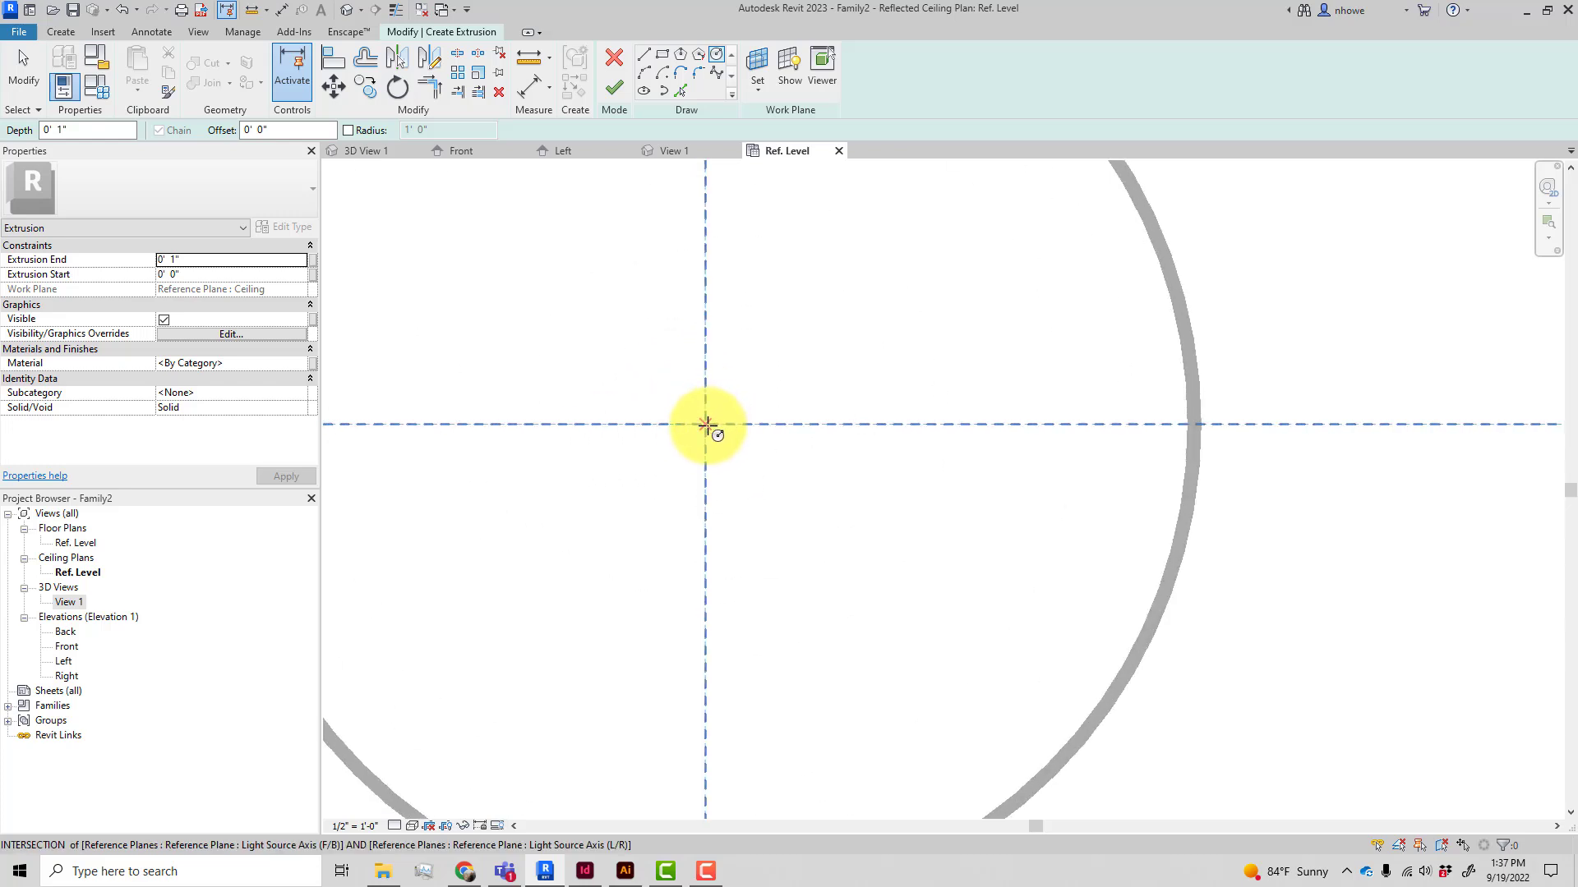
{"action": "scroll", "coordinate": [721, 447], "scroll_direction": "up", "scroll_amount": 3}
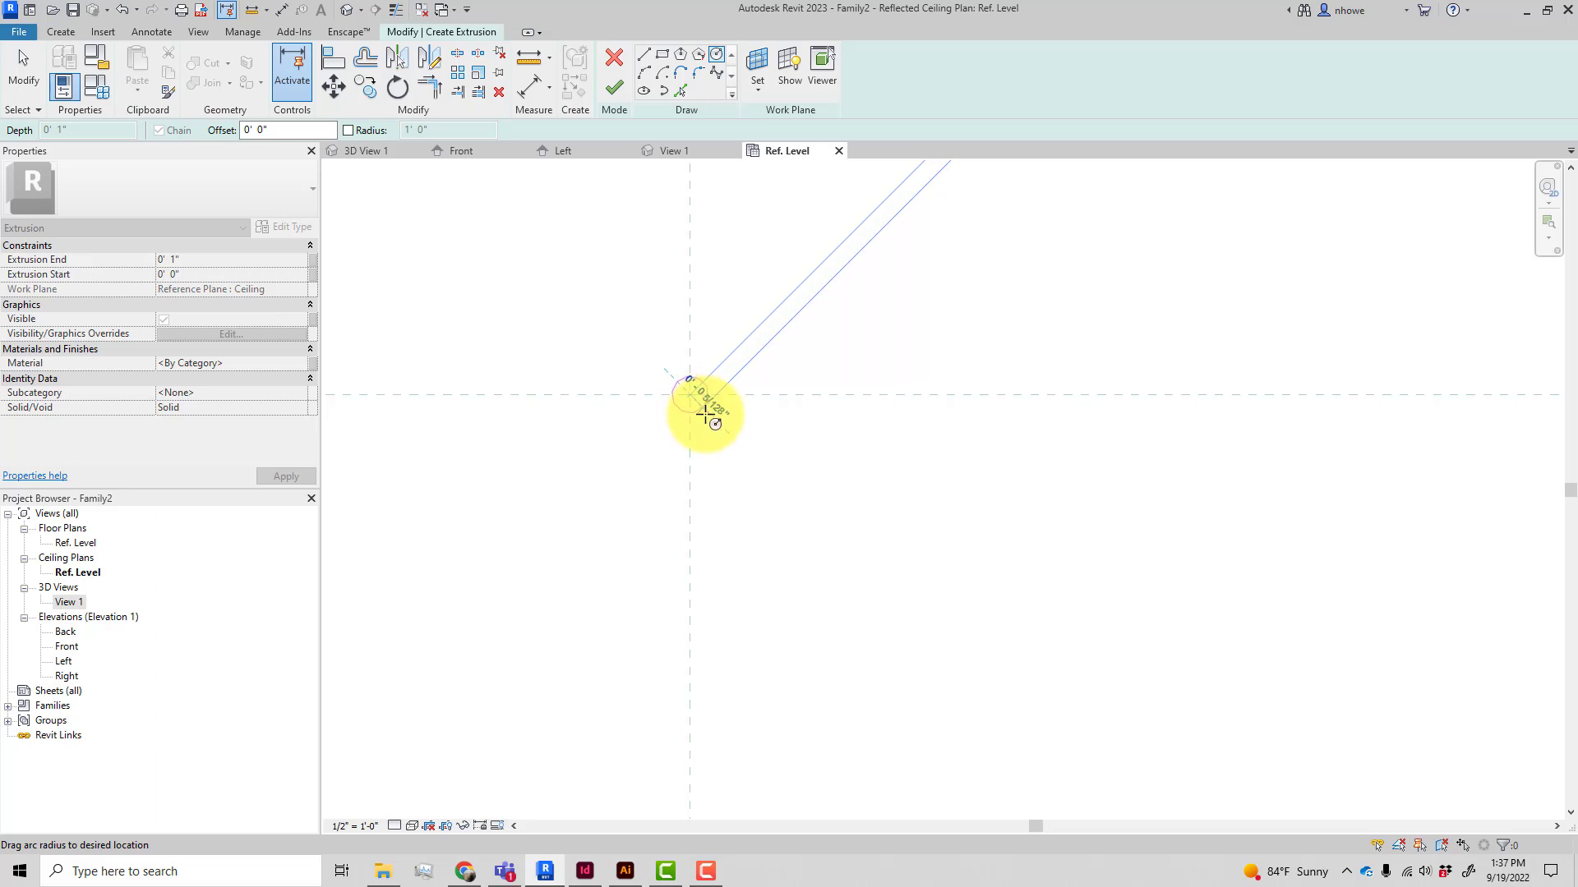
{"action": "scroll", "coordinate": [707, 413], "scroll_direction": "up", "scroll_amount": 3}
{"action": "scroll", "coordinate": [713, 421], "scroll_direction": "down", "scroll_amount": 2}
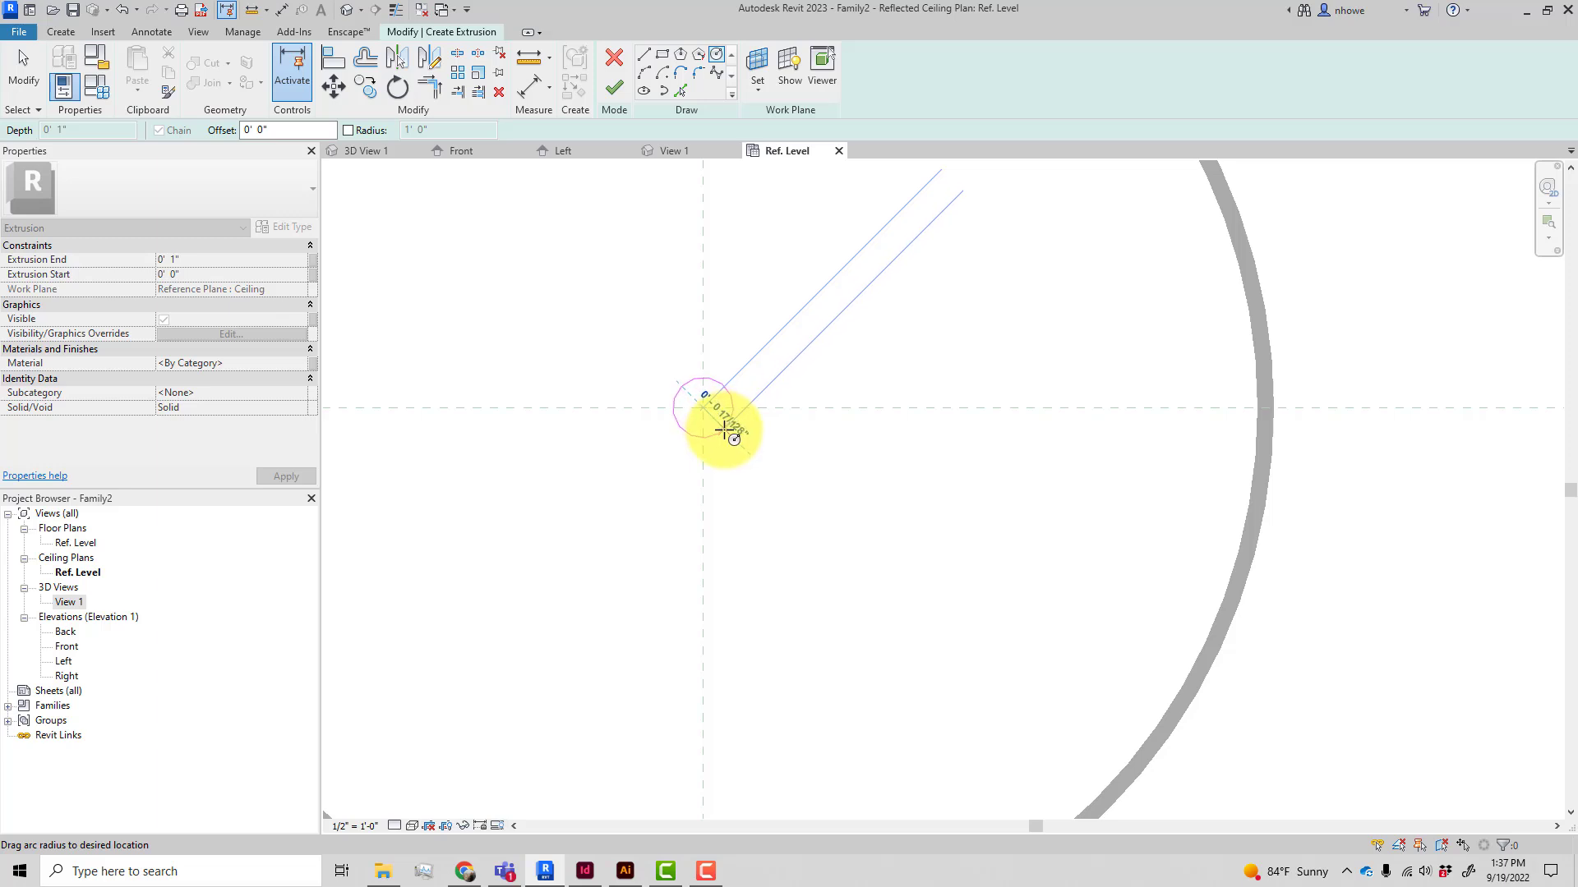
{"action": "left_click", "coordinate": [723, 427]}
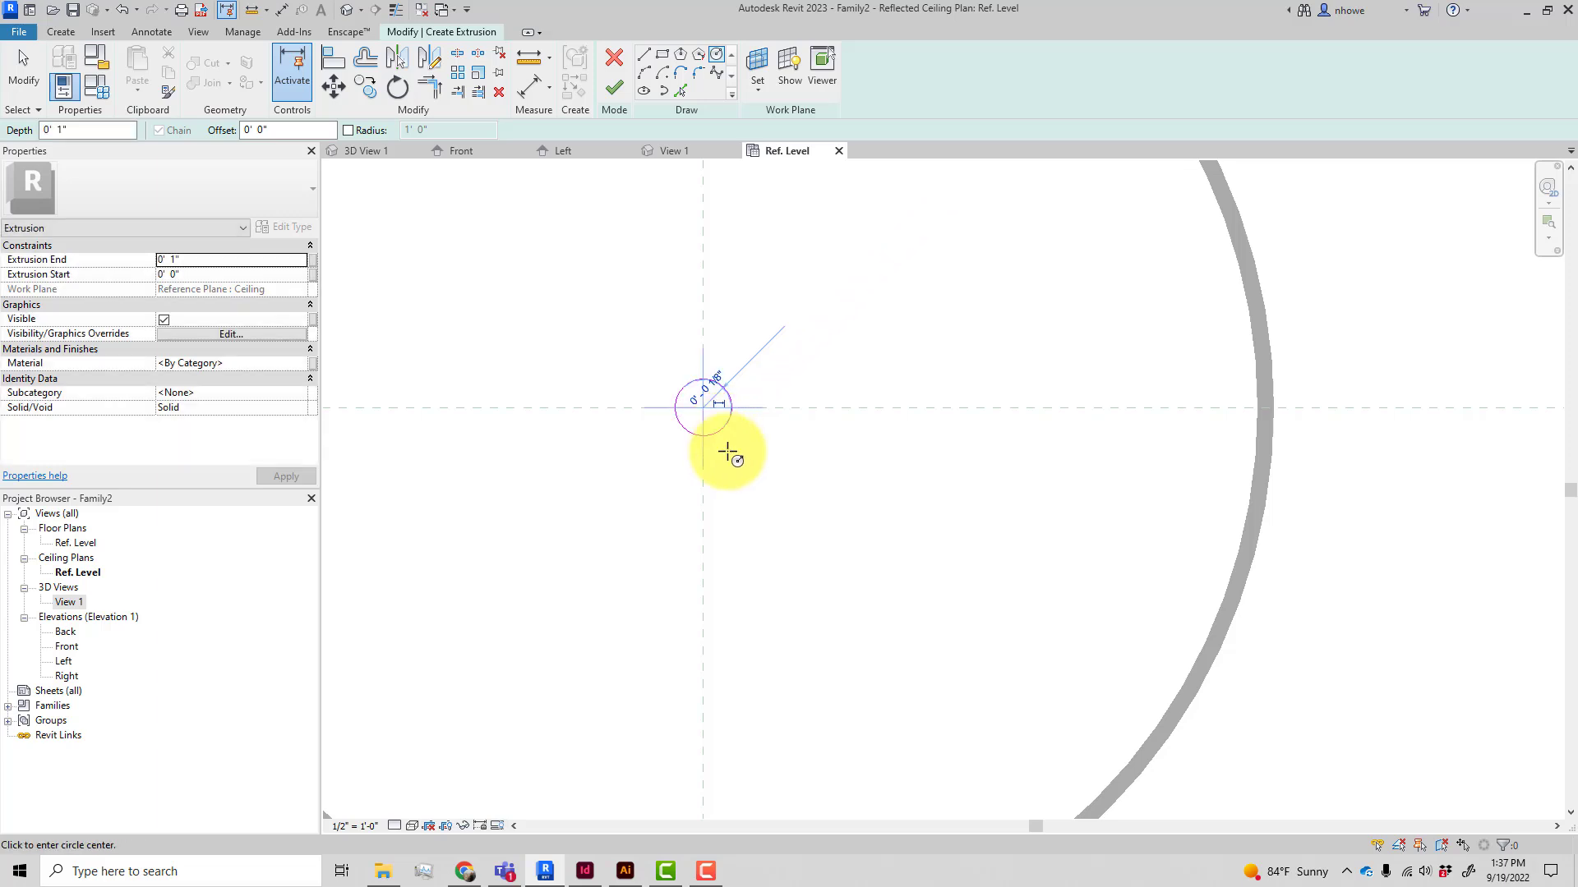
Set the rod extrusion's depth to -4' and finish the extrusion
{"action": "scroll", "coordinate": [742, 465], "scroll_direction": "down", "scroll_amount": 2}
{"action": "scroll", "coordinate": [742, 465], "scroll_direction": "down", "scroll_amount": 1}
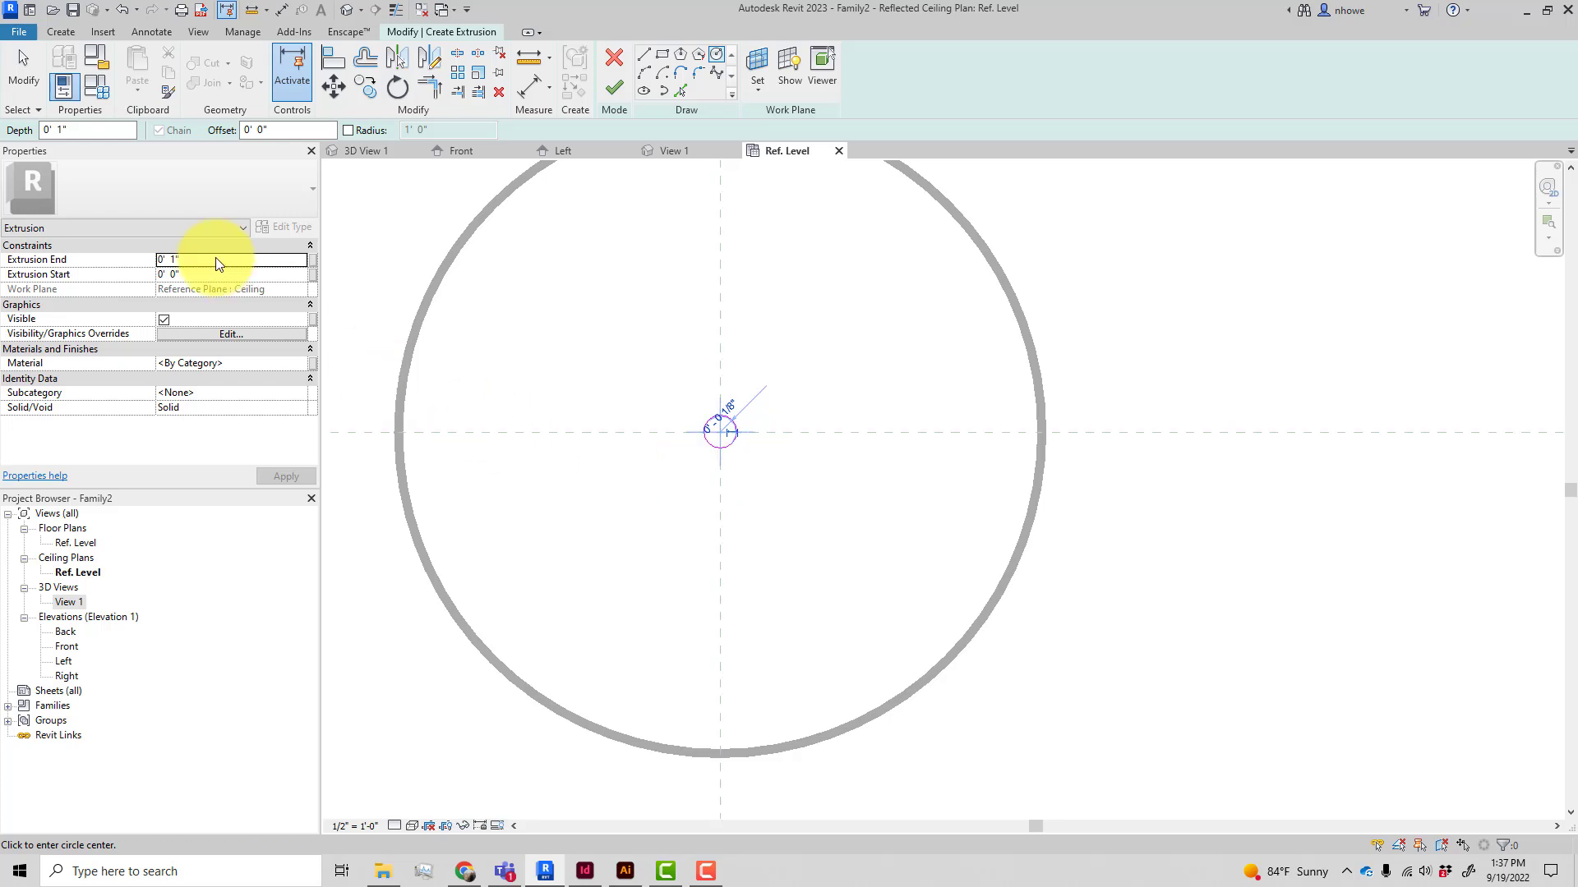
{"action": "left_click", "coordinate": [40, 133]}
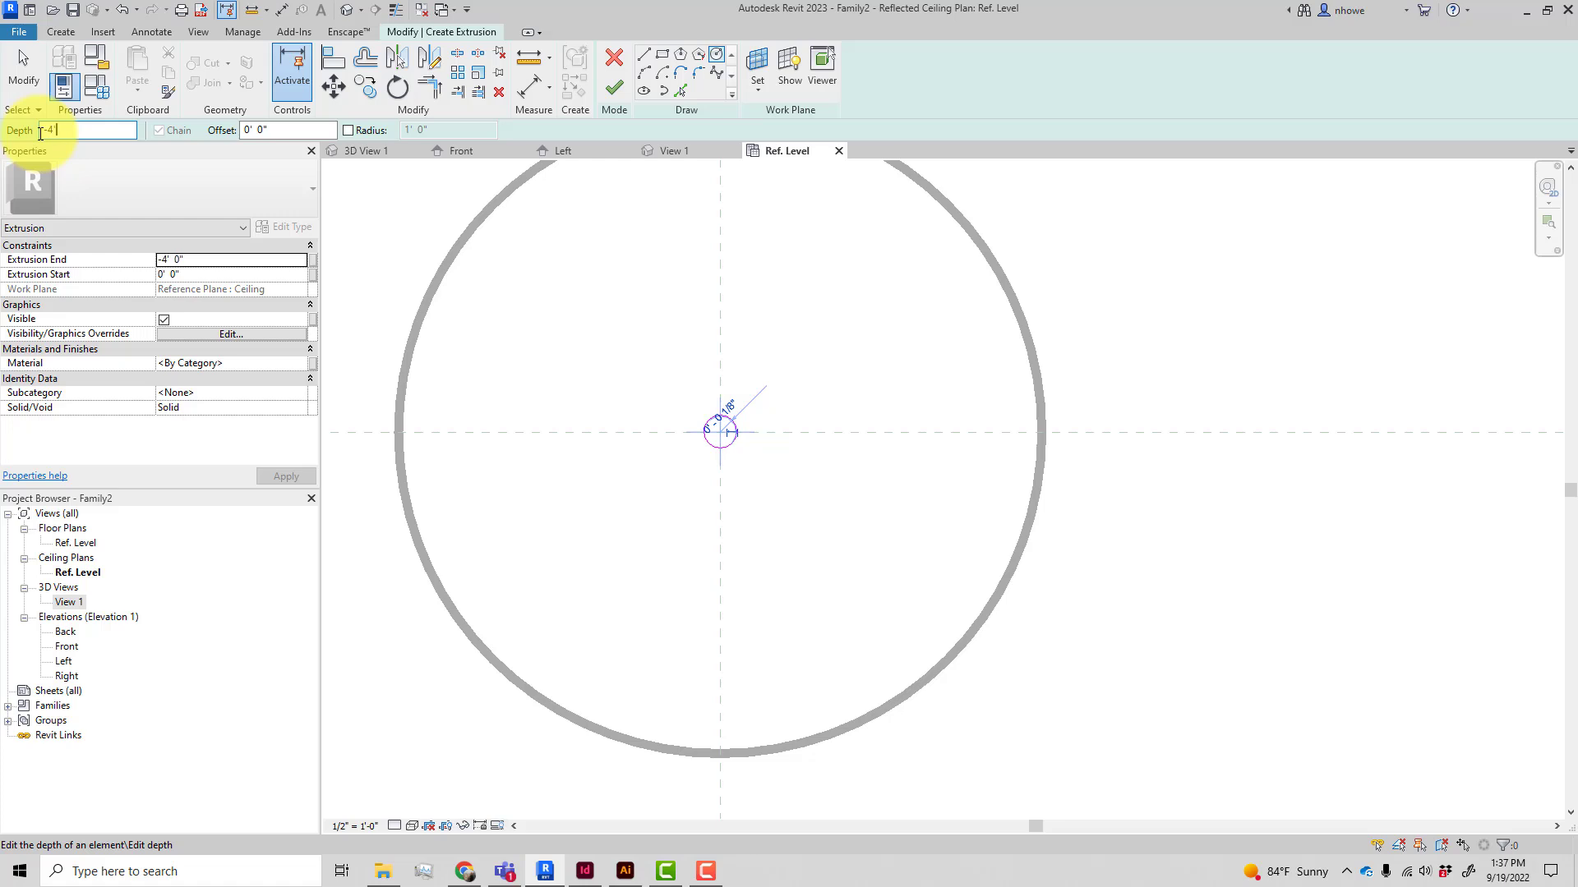
{"action": "type", "text": "-4'"}
{"action": "left_click", "coordinate": [616, 88]}
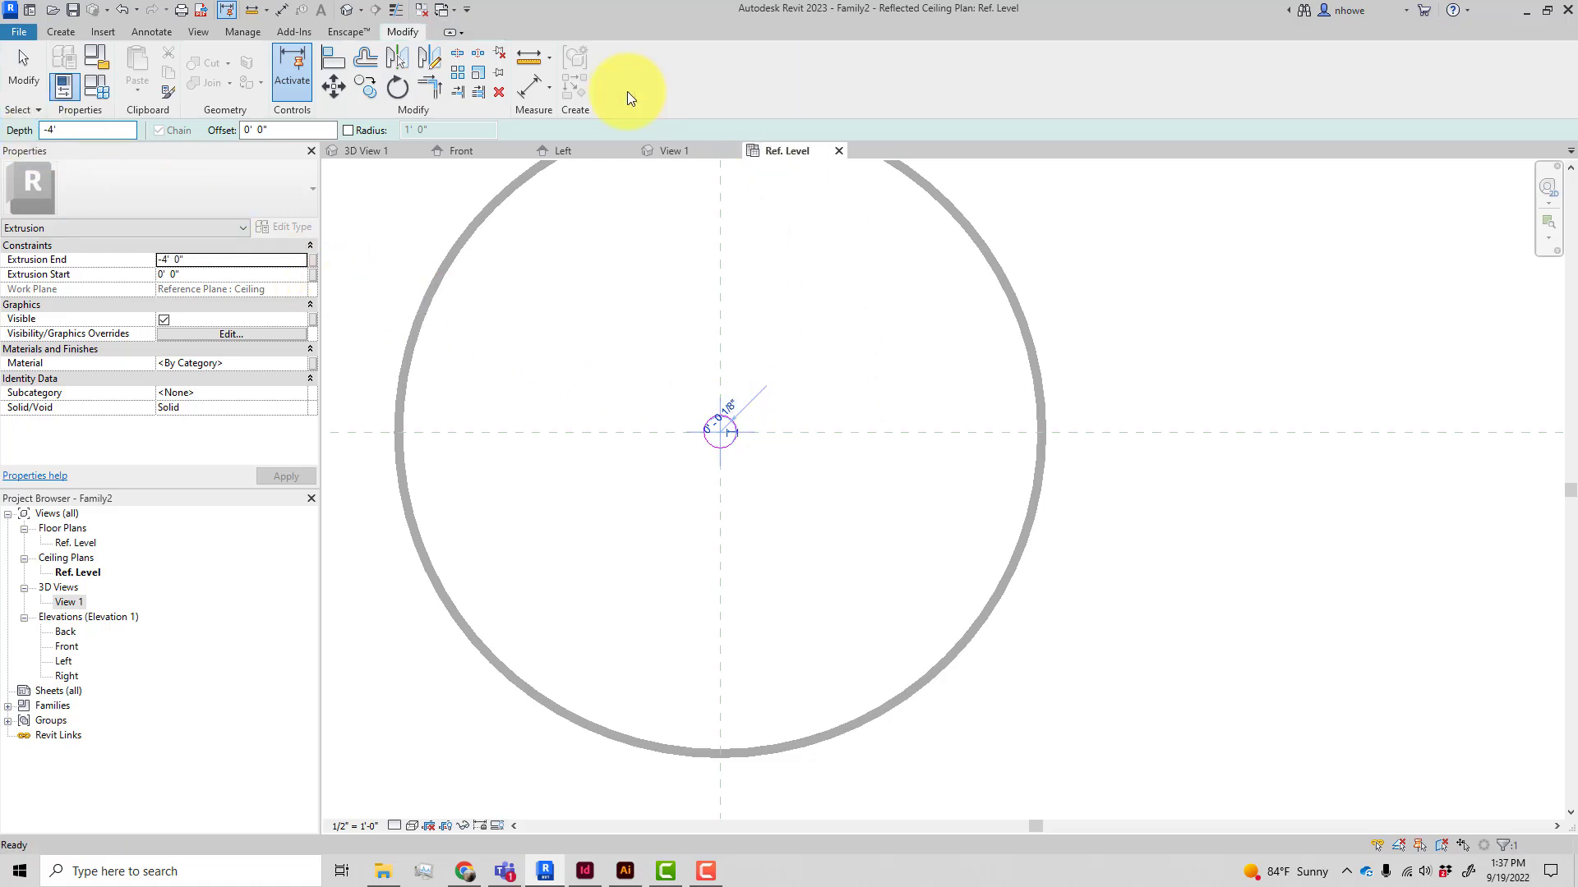
{"action": "left_click", "coordinate": [833, 337]}
Open the 3D view to inspect the canopy and rod above the light source
{"action": "scroll", "coordinate": [830, 335], "scroll_direction": "down", "scroll_amount": 2}
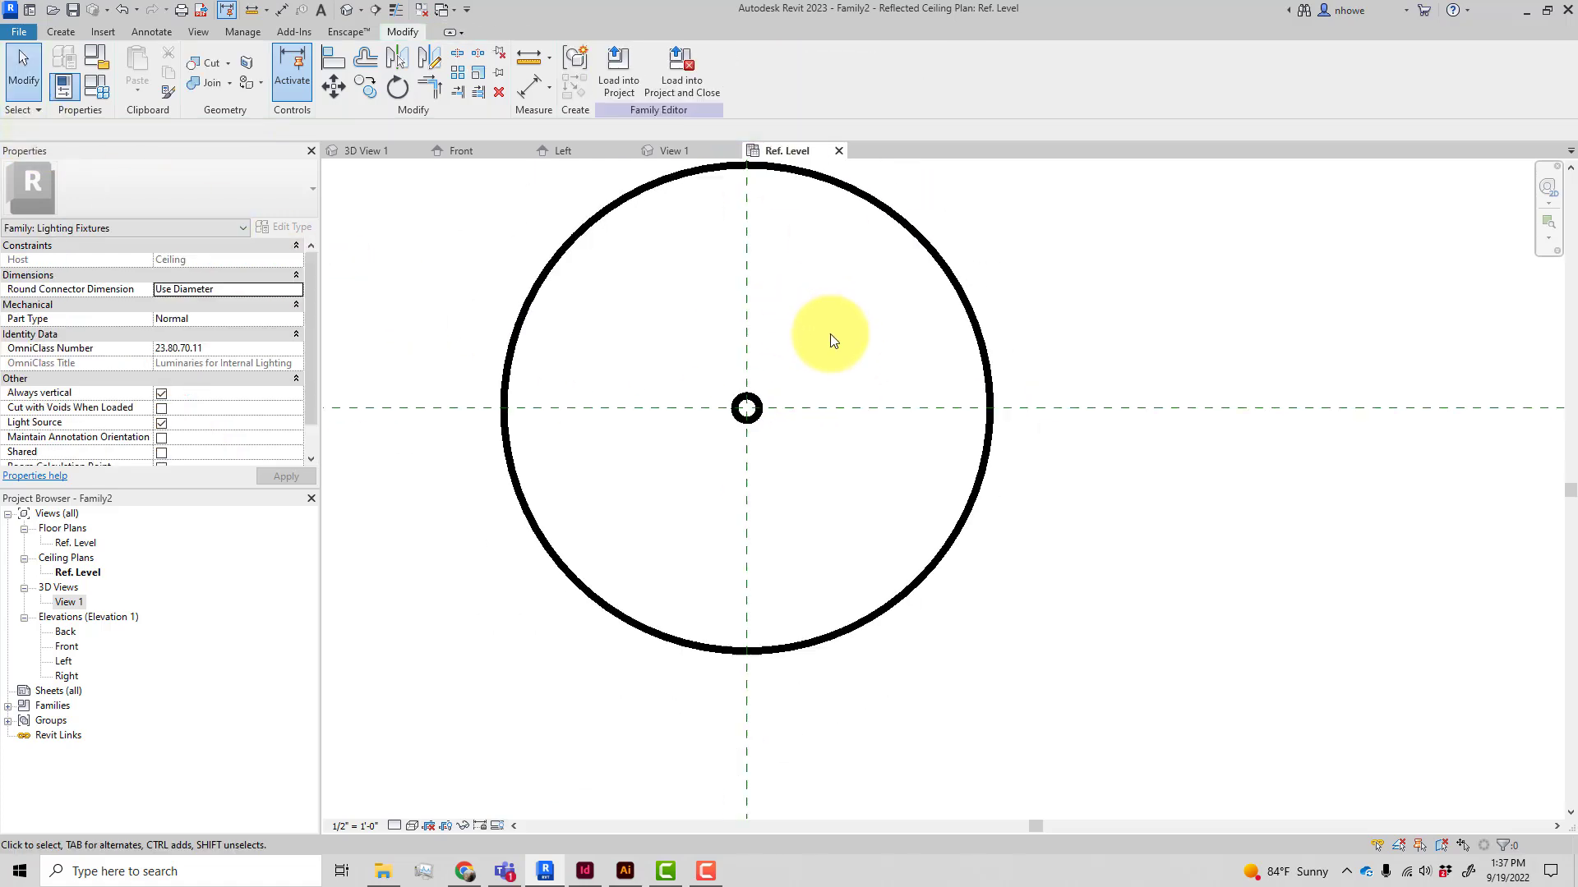
{"action": "double_click", "coordinate": [64, 603]}
{"action": "scroll", "coordinate": [674, 640], "scroll_direction": "down", "scroll_amount": 2}
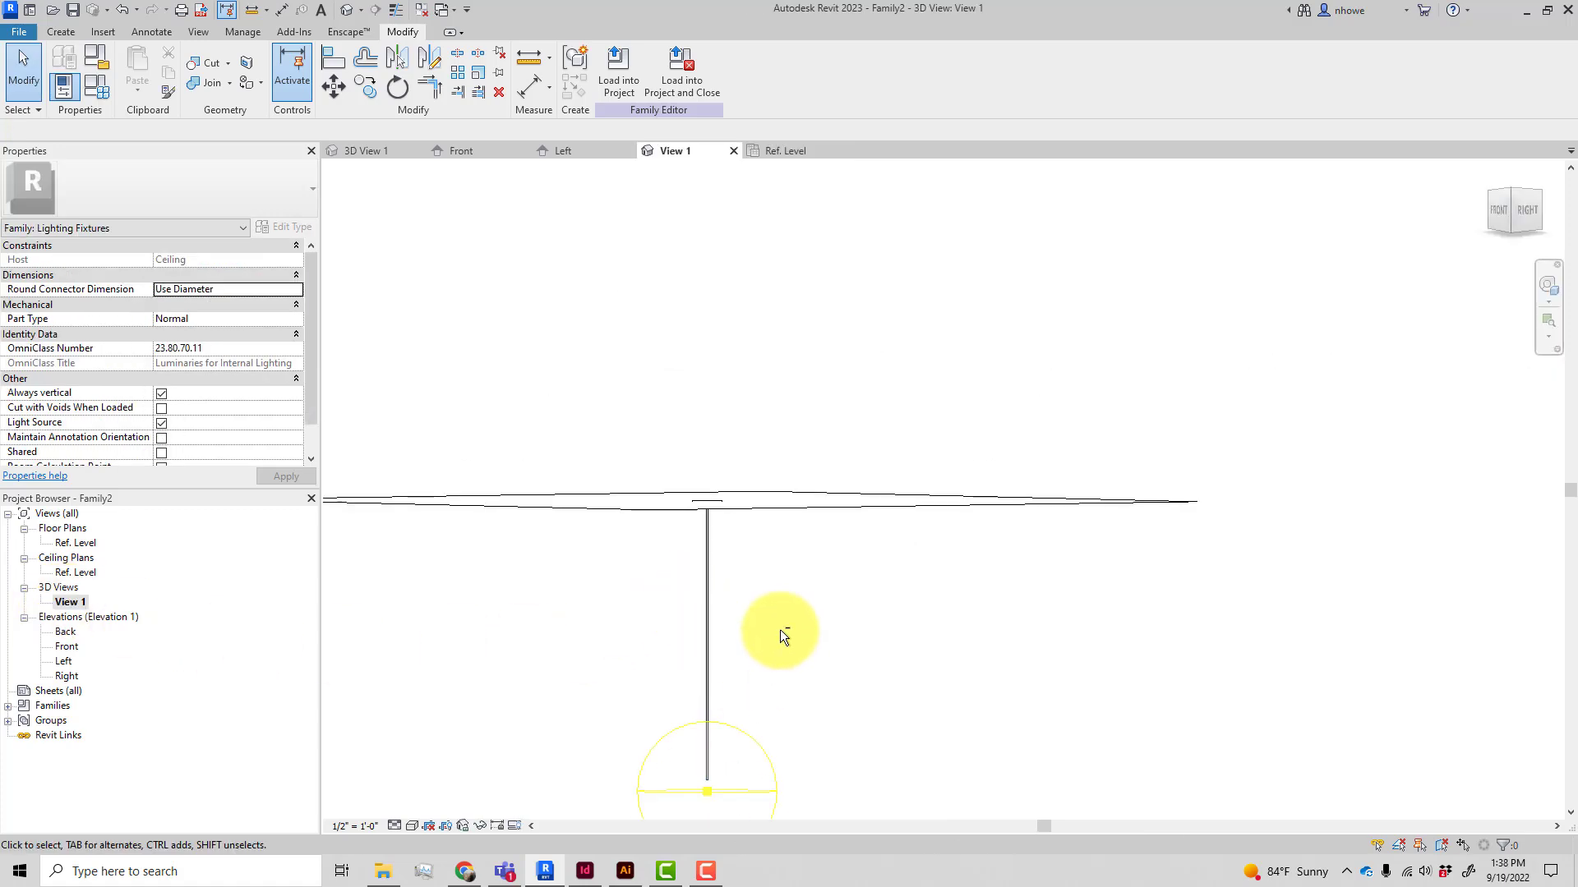
Inspect the rod and light source in the Left elevation view, selecting the Light Source Elevation reference plane
{"action": "middle_click_drag", "start_coordinate": [821, 581], "coordinate": [860, 588], "text": "shift"}
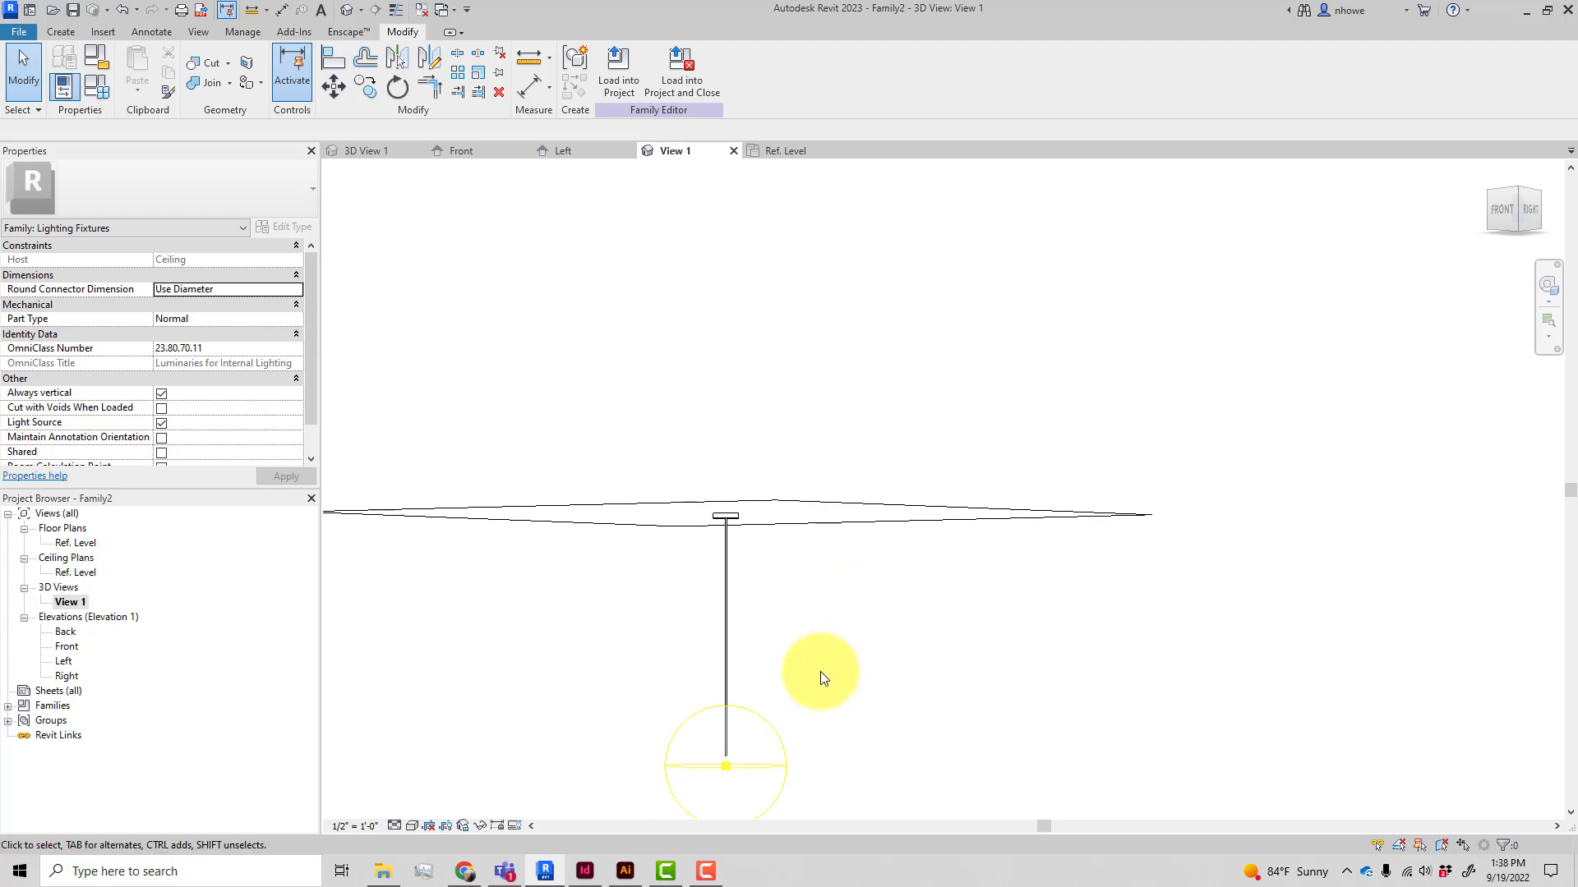
{"action": "left_click", "coordinate": [588, 153]}
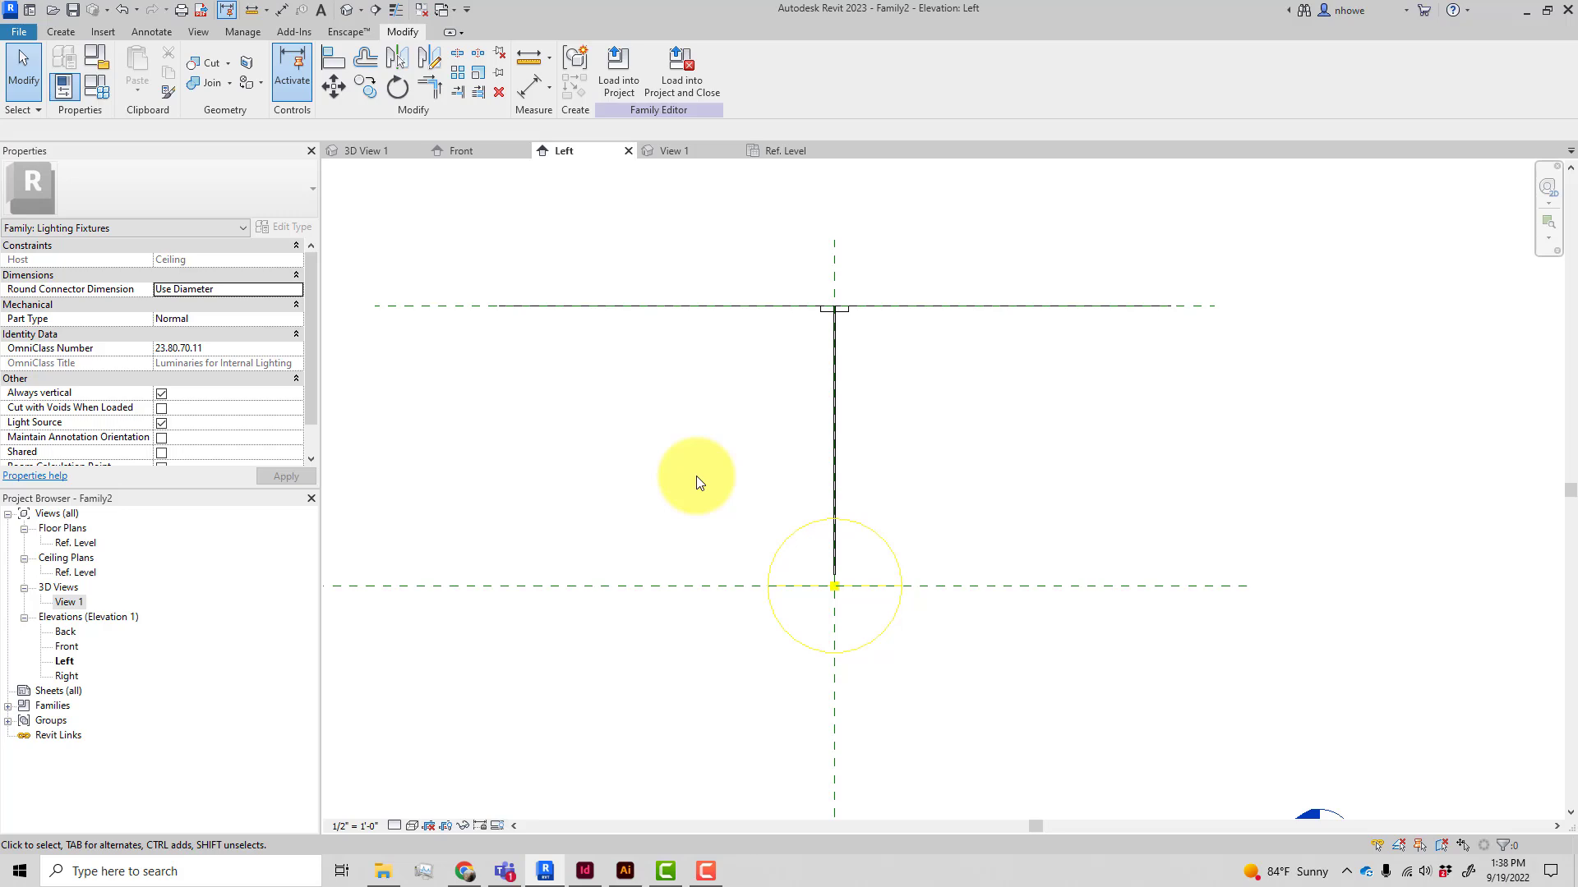
{"action": "scroll", "coordinate": [747, 602], "scroll_direction": "up", "scroll_amount": 2}
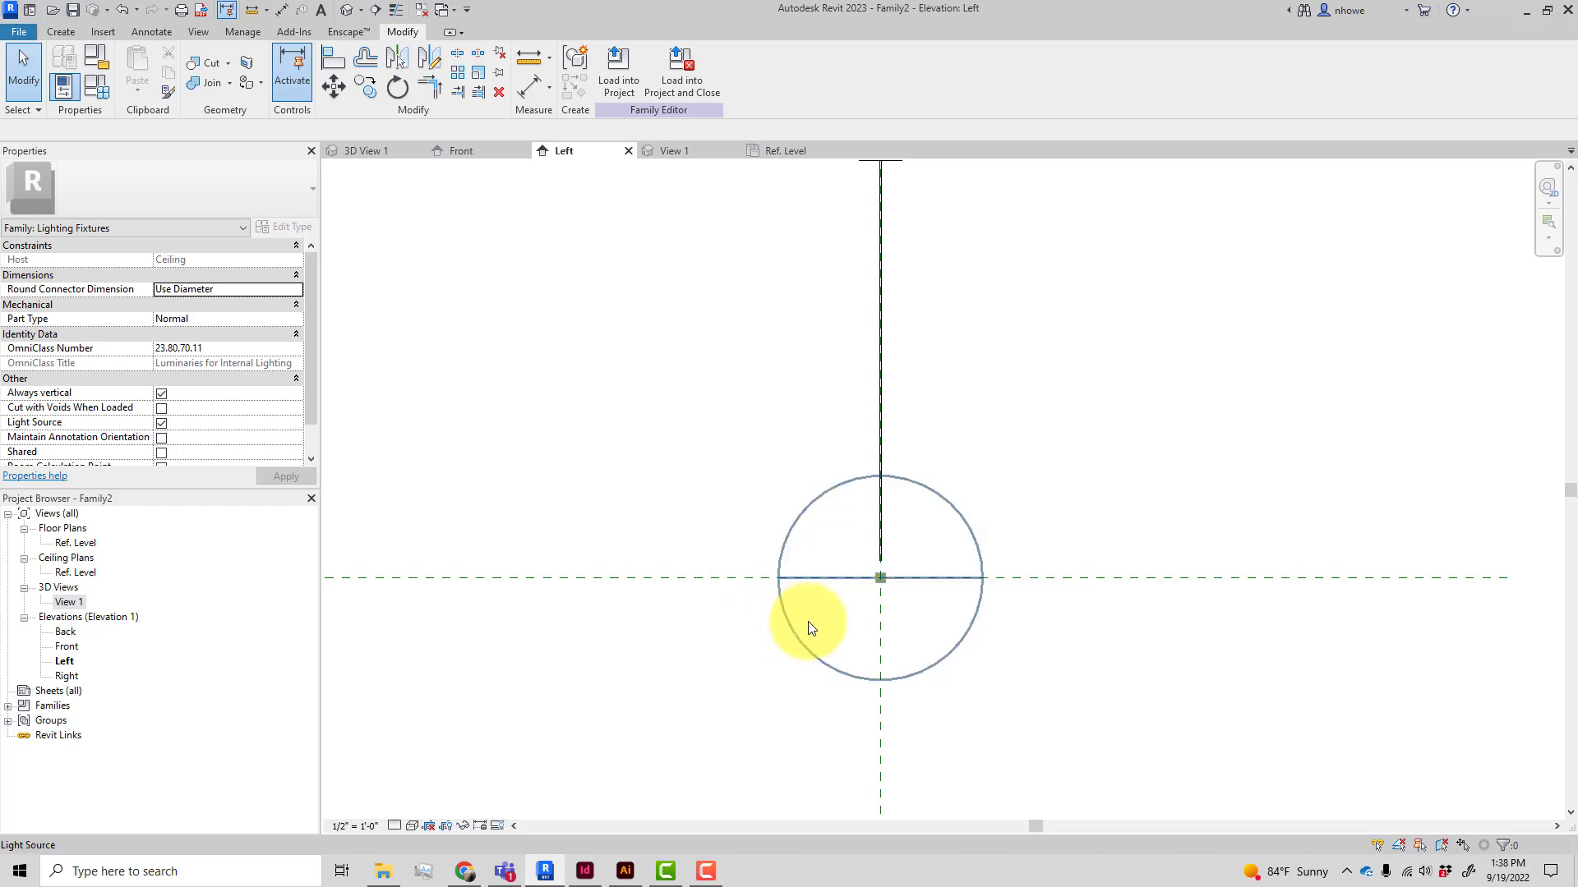
{"action": "left_click", "coordinate": [1025, 577]}
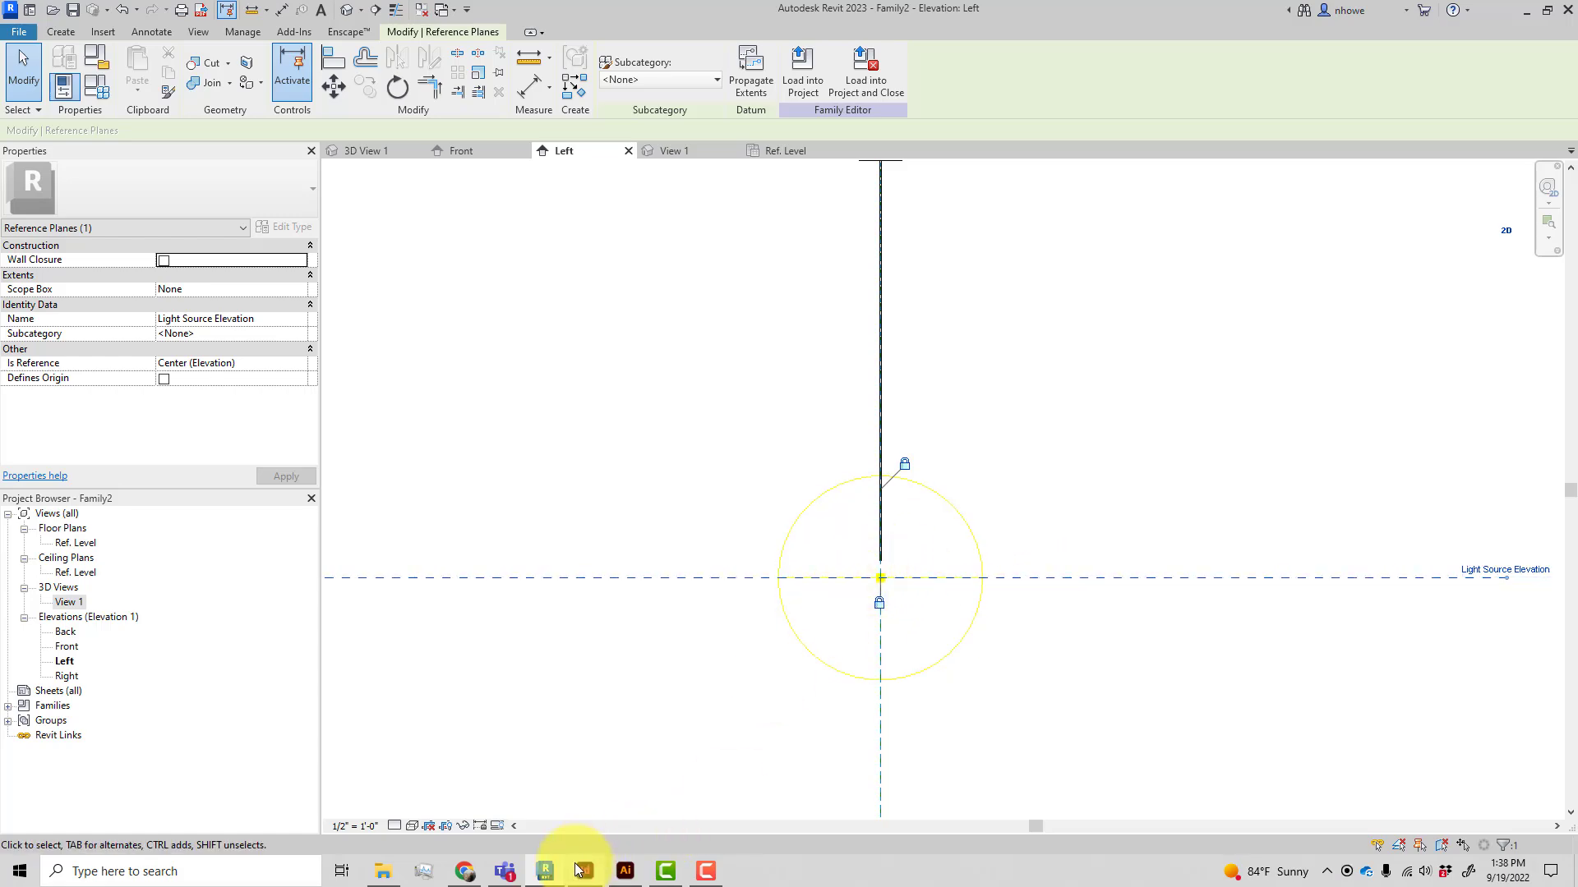
Switch to the browser and review the Lotus Dimmable Pendant product photos to judge the shade's proportions
{"action": "left_click", "coordinate": [466, 874]}
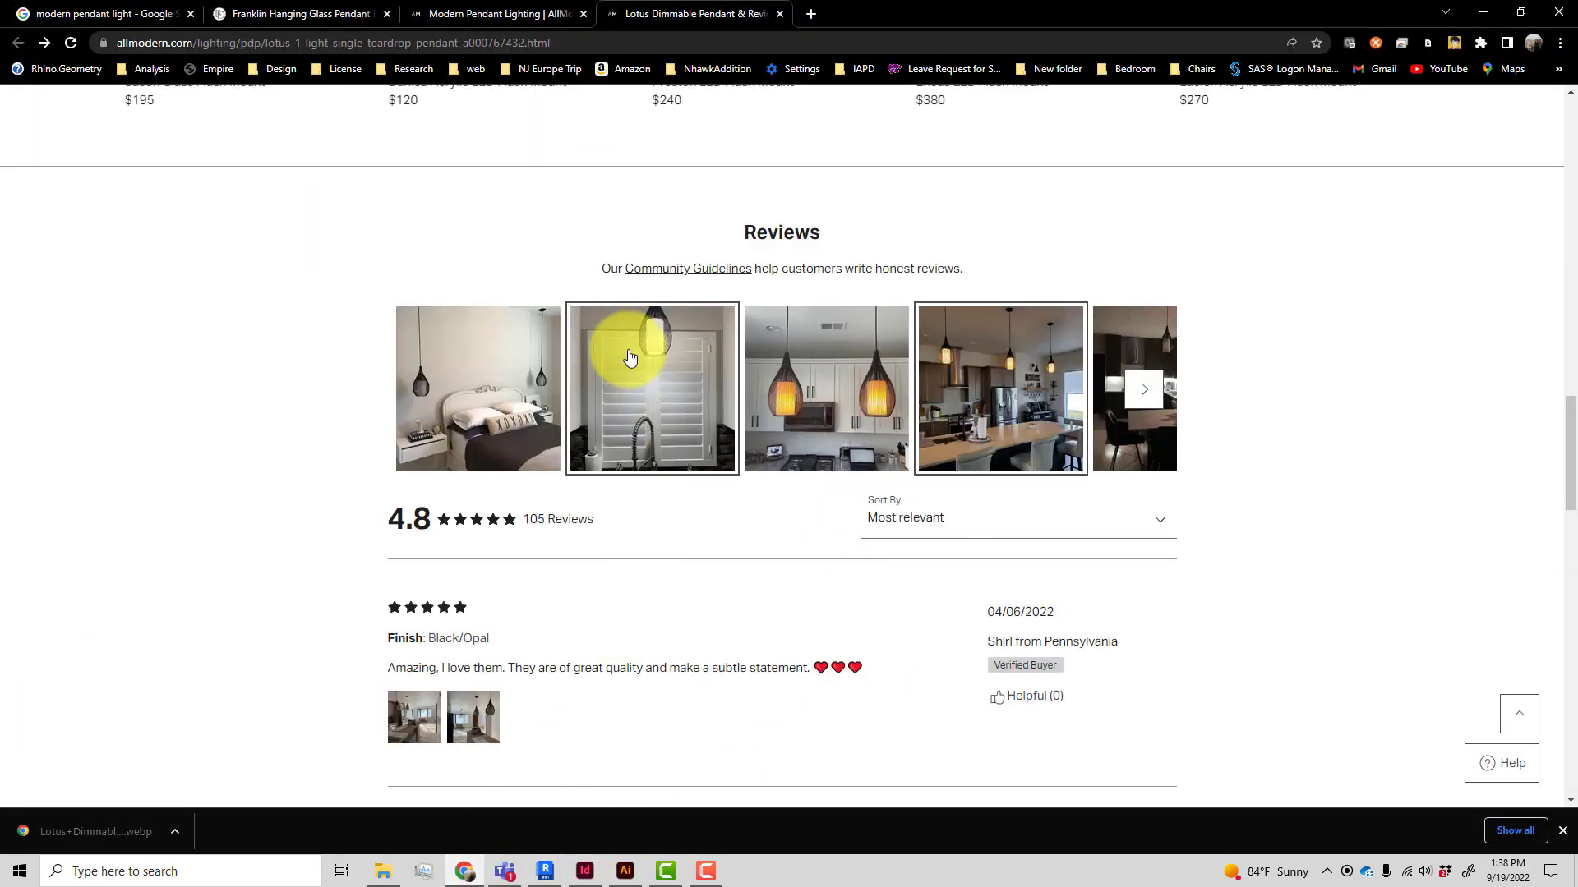
{"action": "scroll", "coordinate": [627, 353], "scroll_direction": "up", "scroll_amount": 20}
{"action": "scroll", "coordinate": [630, 356], "scroll_direction": "down", "scroll_amount": 2}
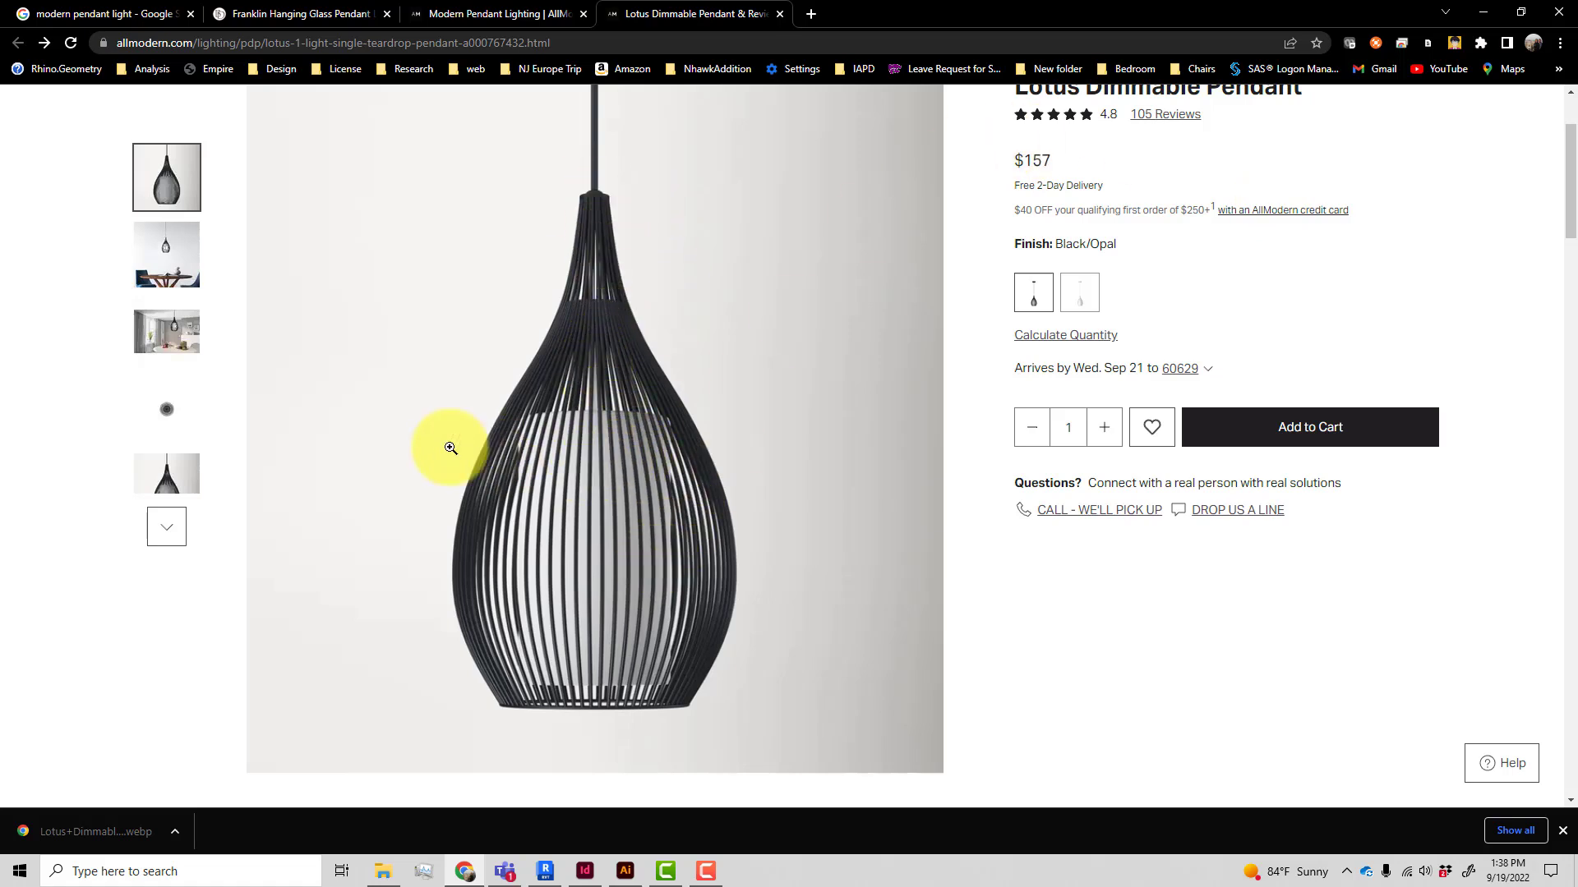
{"action": "scroll", "coordinate": [171, 370], "scroll_direction": "down", "scroll_amount": 3}
{"action": "scroll", "coordinate": [166, 365], "scroll_direction": "up", "scroll_amount": 2}
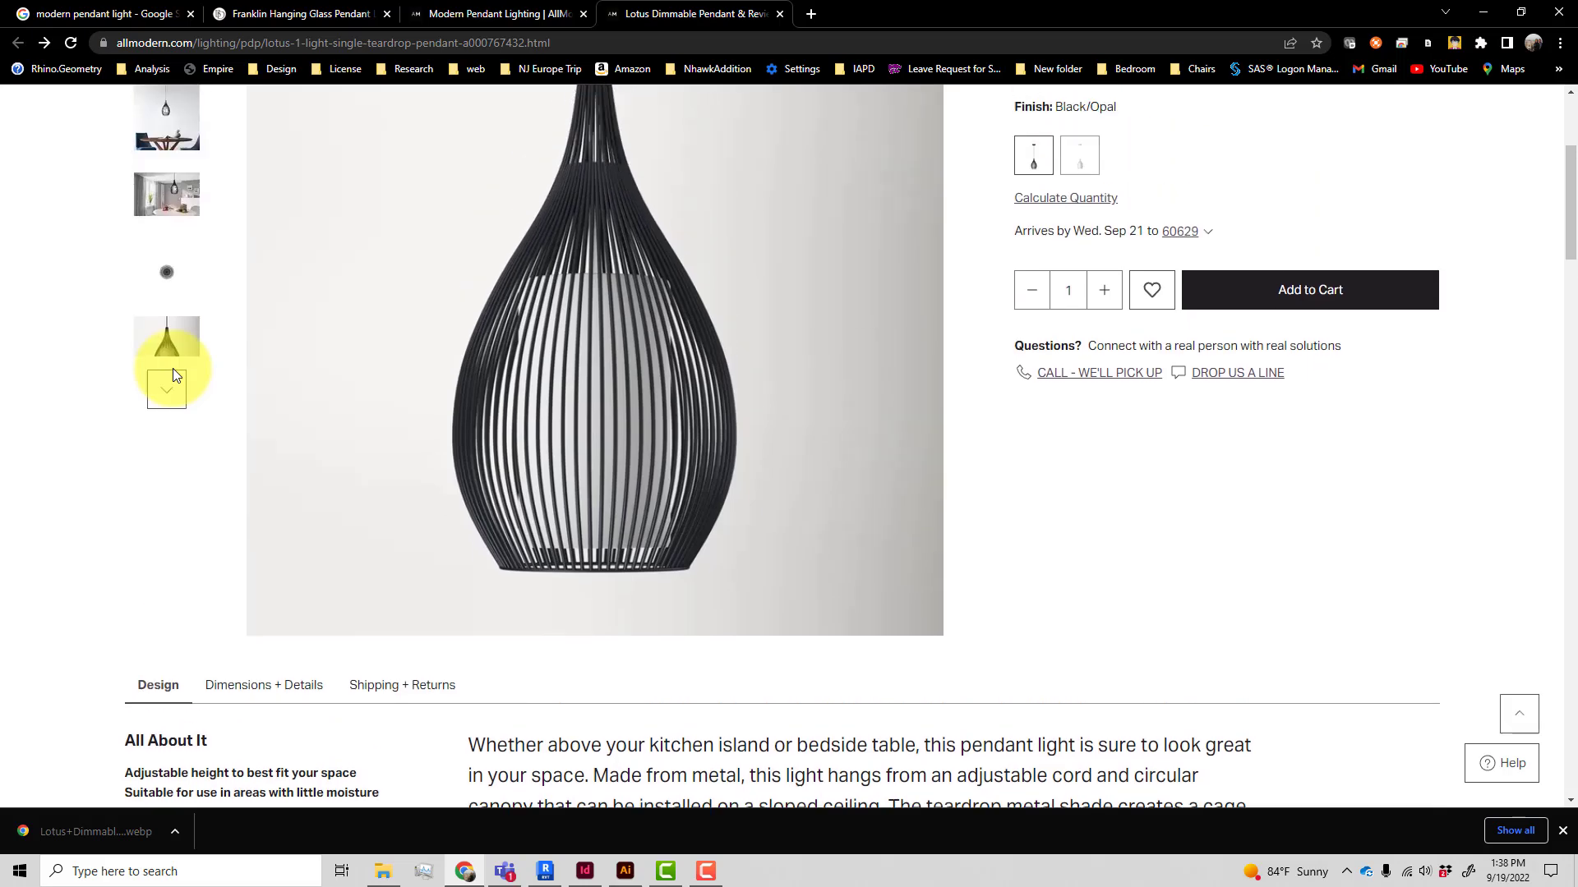
{"action": "left_click", "coordinate": [167, 444]}
{"action": "left_click", "coordinate": [166, 393]}
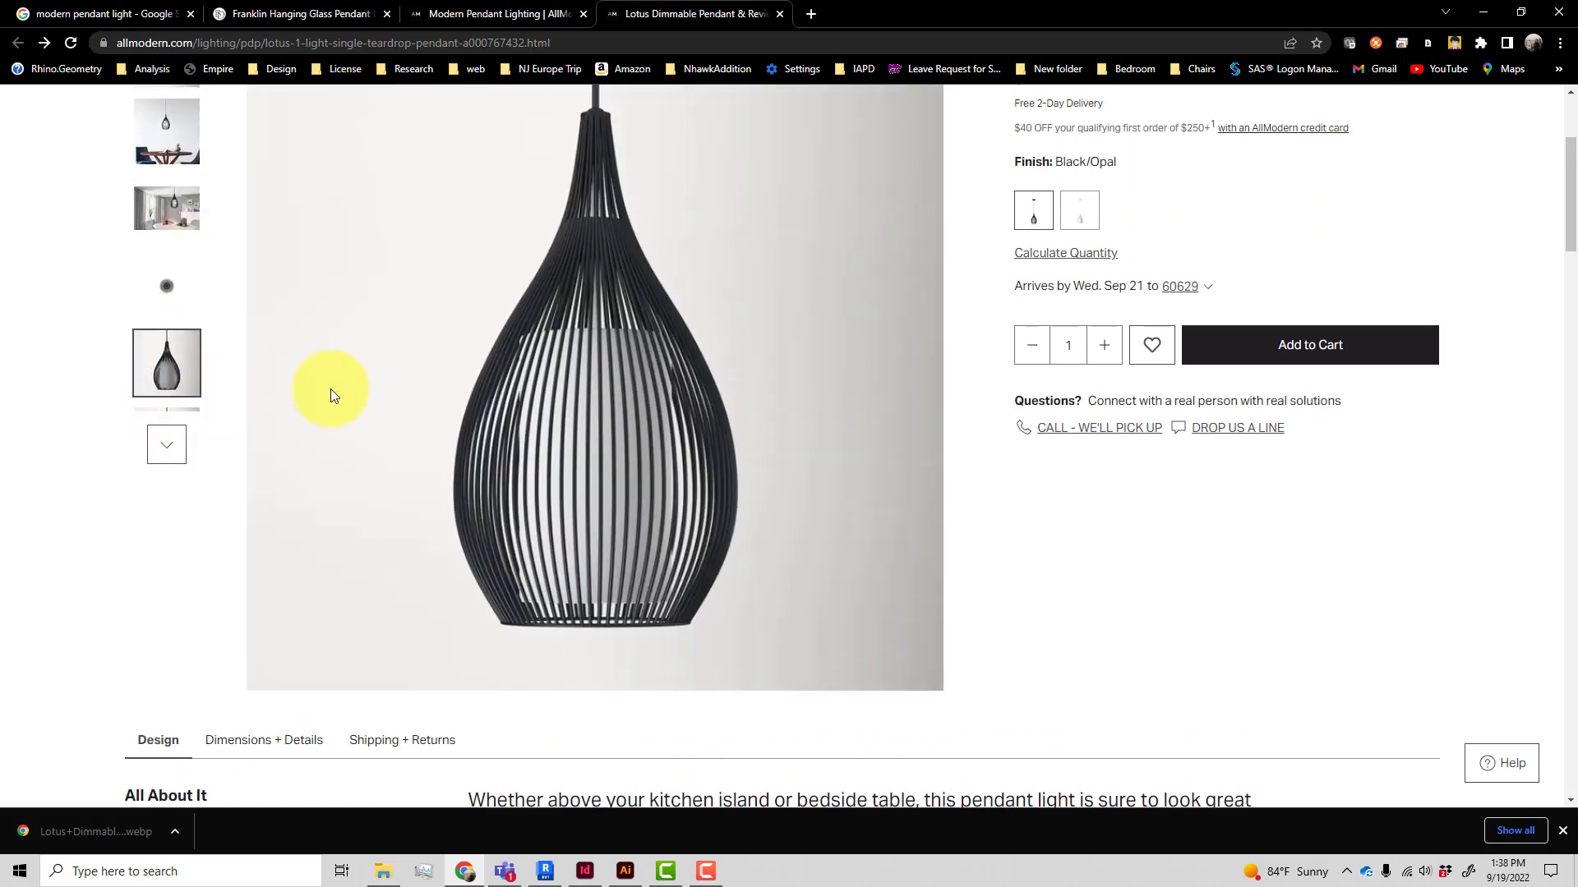
{"action": "scroll", "coordinate": [556, 434], "scroll_direction": "down", "scroll_amount": 2}
{"action": "scroll", "coordinate": [555, 434], "scroll_direction": "up", "scroll_amount": 3}
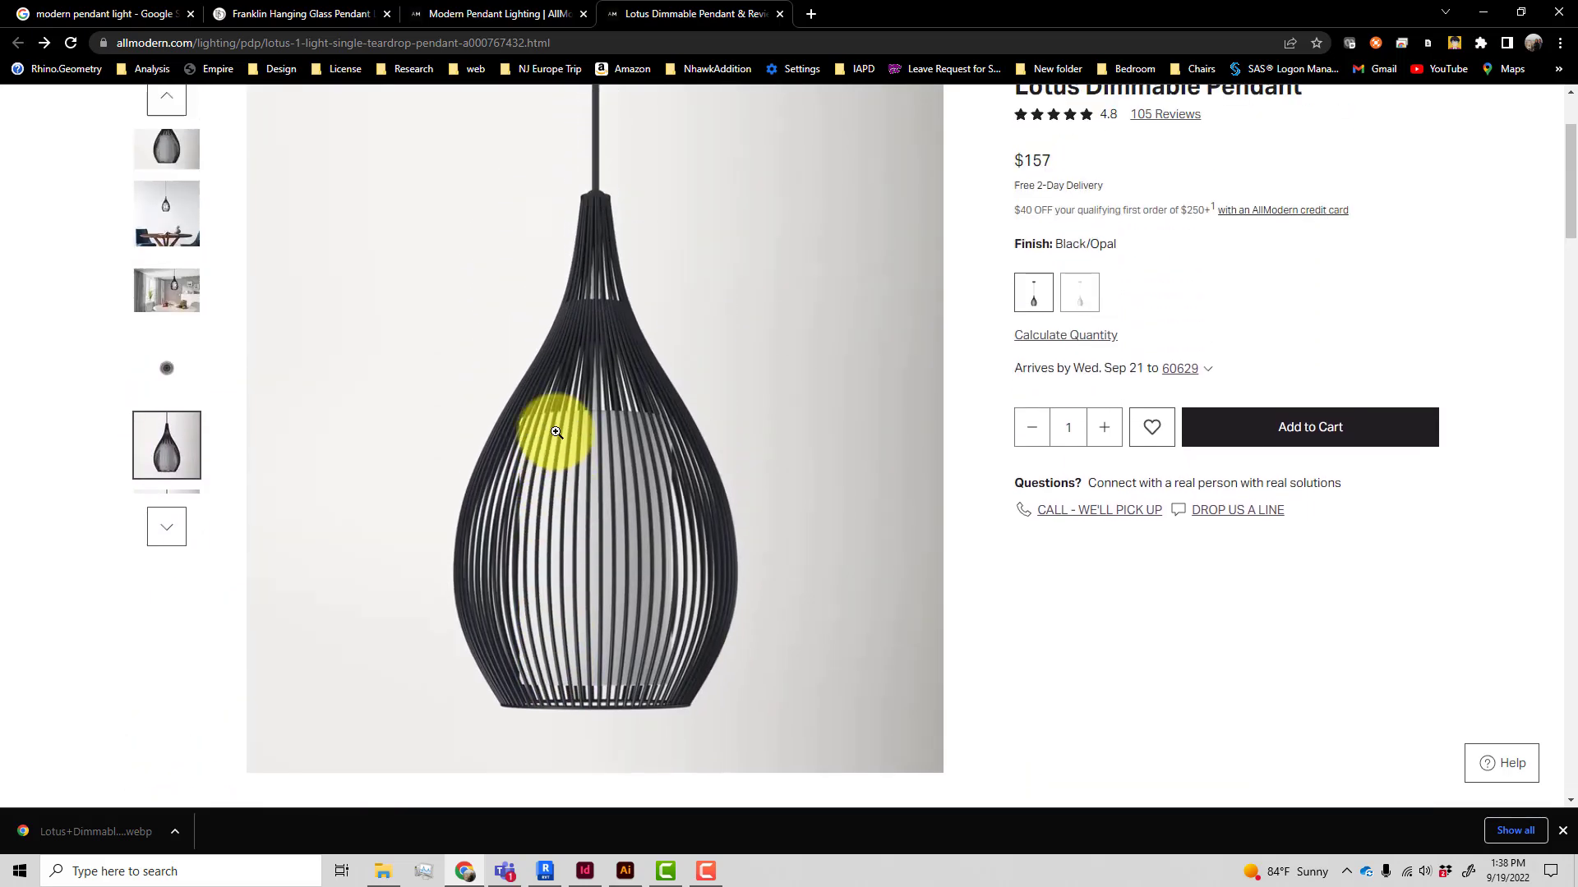
{"action": "scroll", "coordinate": [564, 504], "scroll_direction": "down", "scroll_amount": 15}
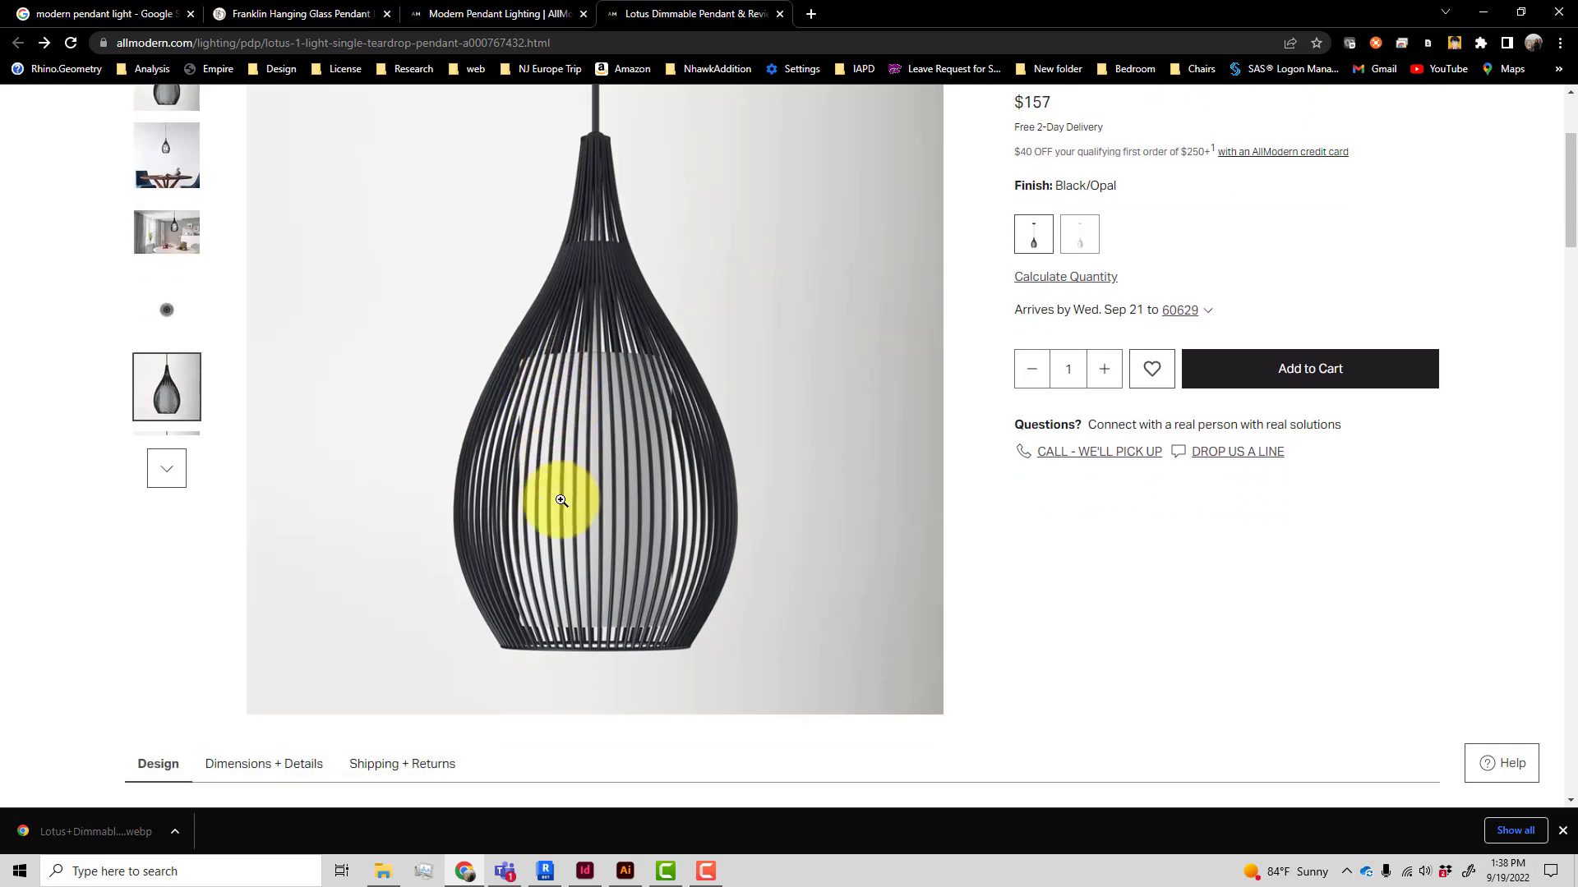
{"action": "scroll", "coordinate": [563, 509], "scroll_direction": "down", "scroll_amount": 8}
{"action": "scroll", "coordinate": [564, 504], "scroll_direction": "up", "scroll_amount": 3}
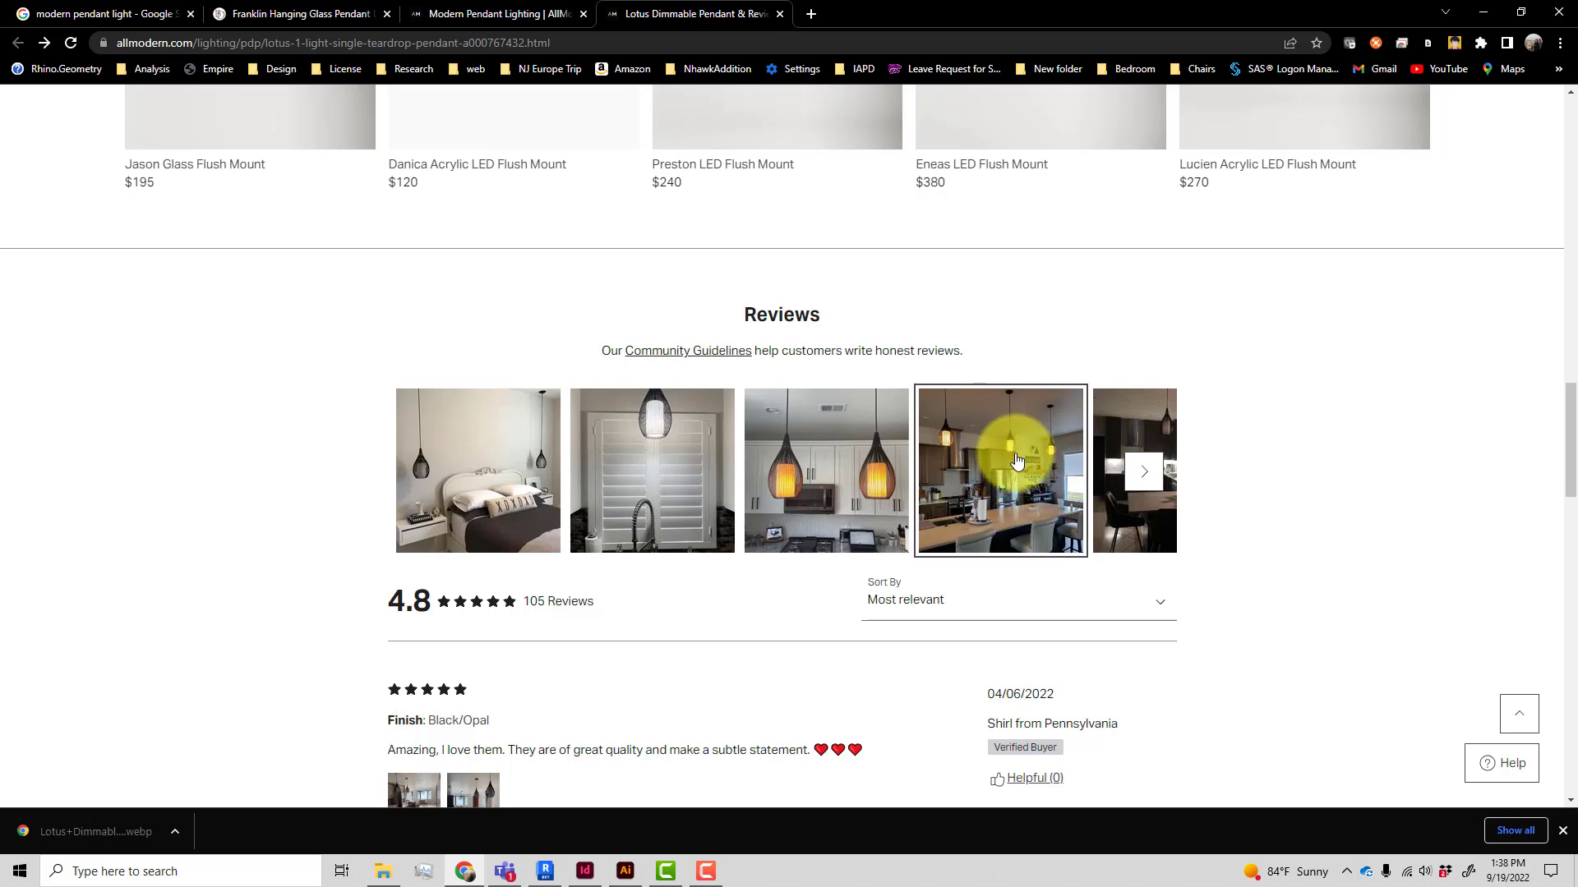
{"action": "scroll", "coordinate": [950, 491], "scroll_direction": "up", "scroll_amount": 20}
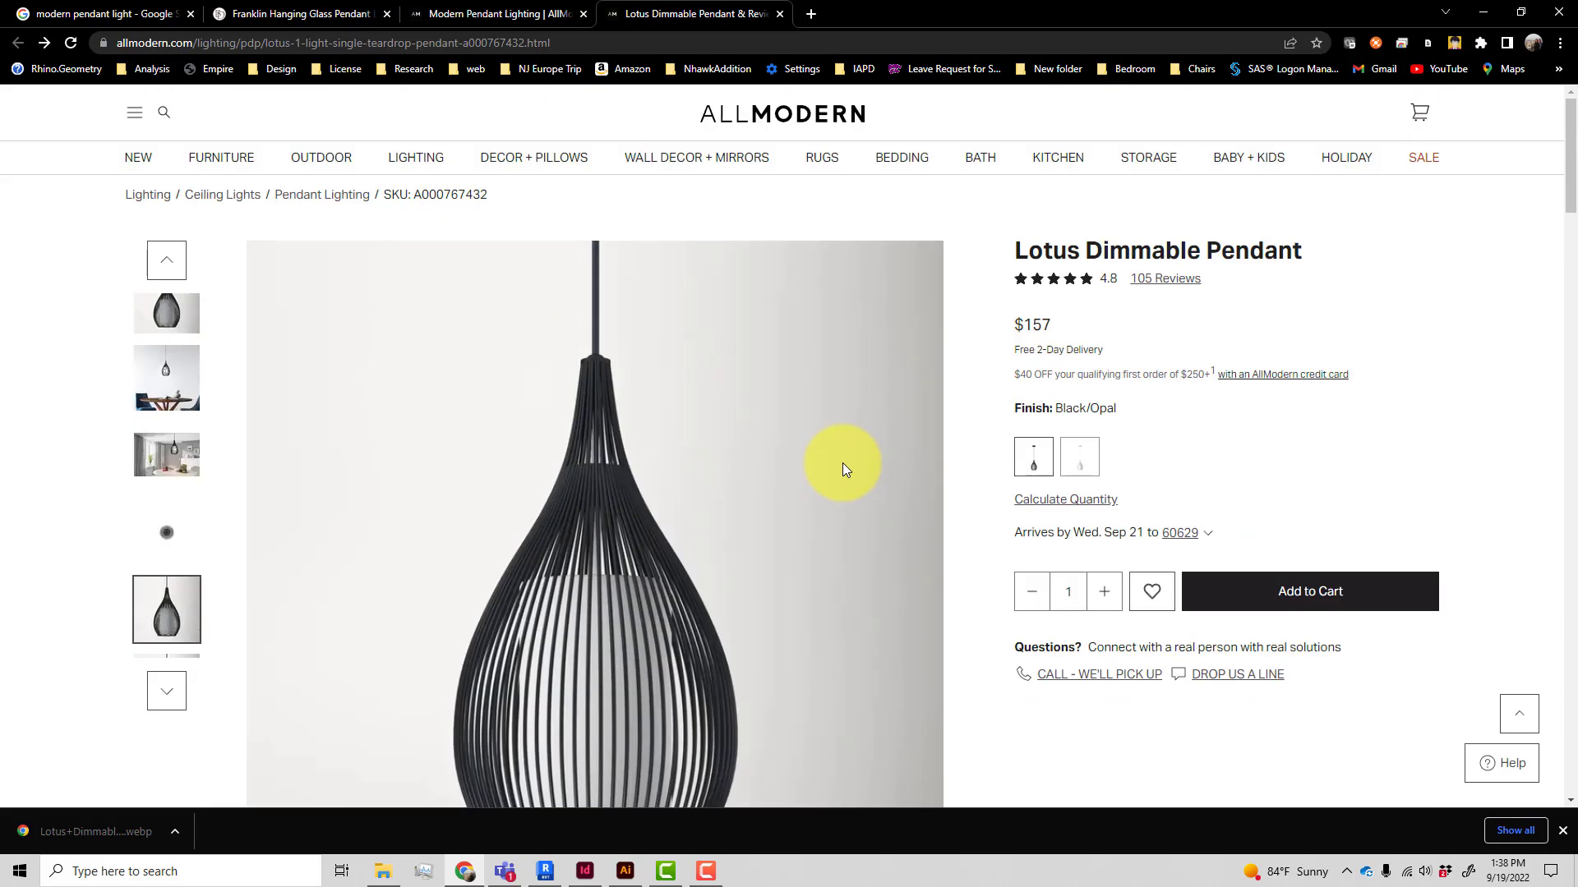
{"action": "scroll", "coordinate": [843, 468], "scroll_direction": "down", "scroll_amount": 3}
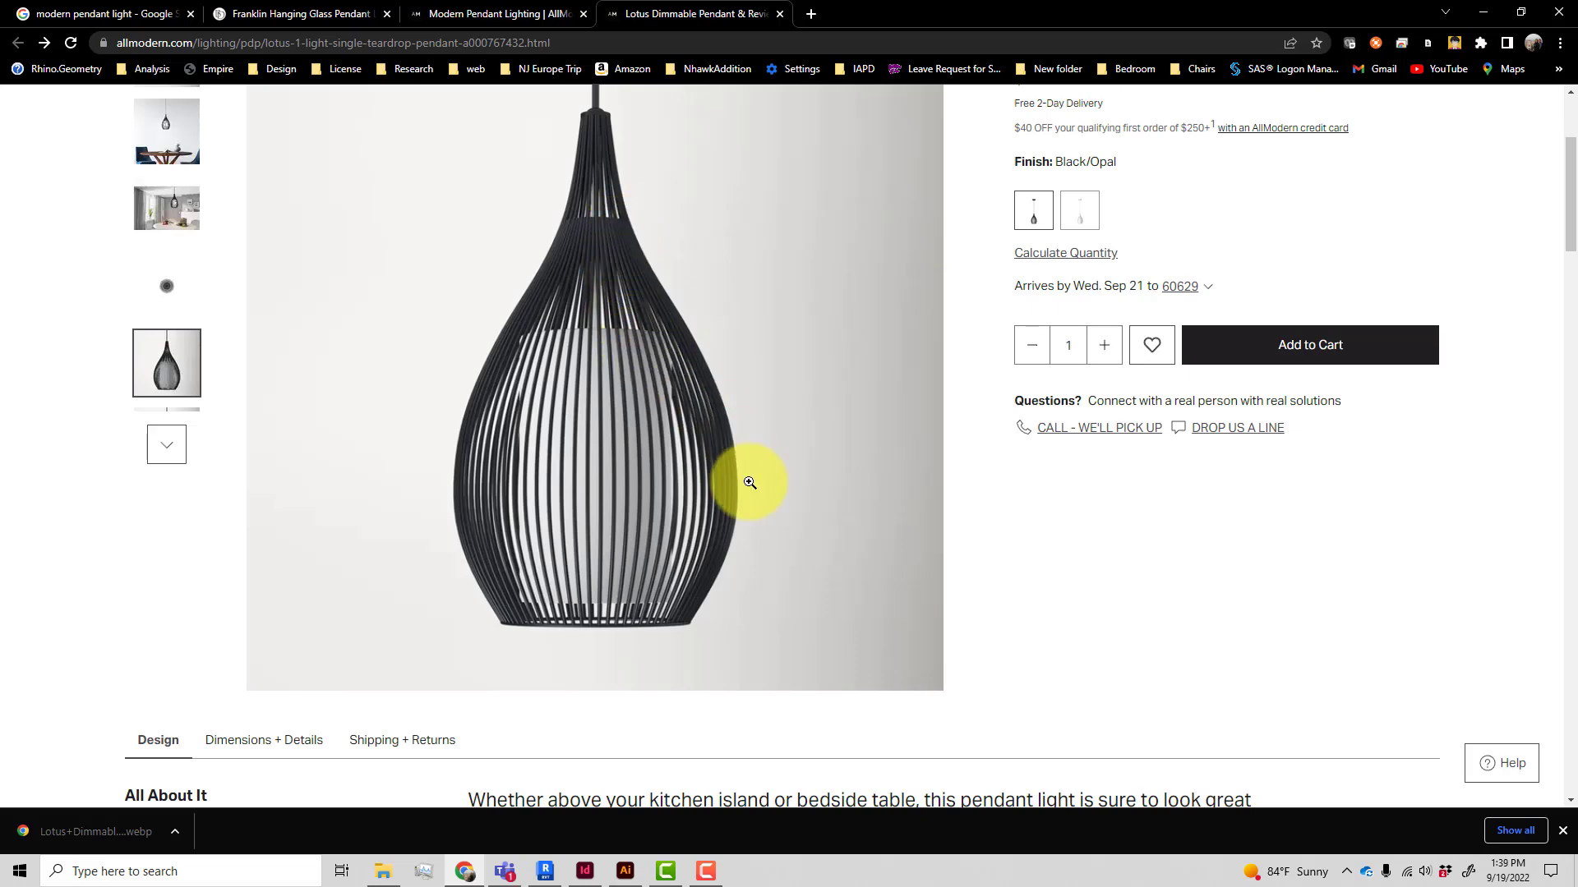
{"action": "left_click", "coordinate": [183, 220]}
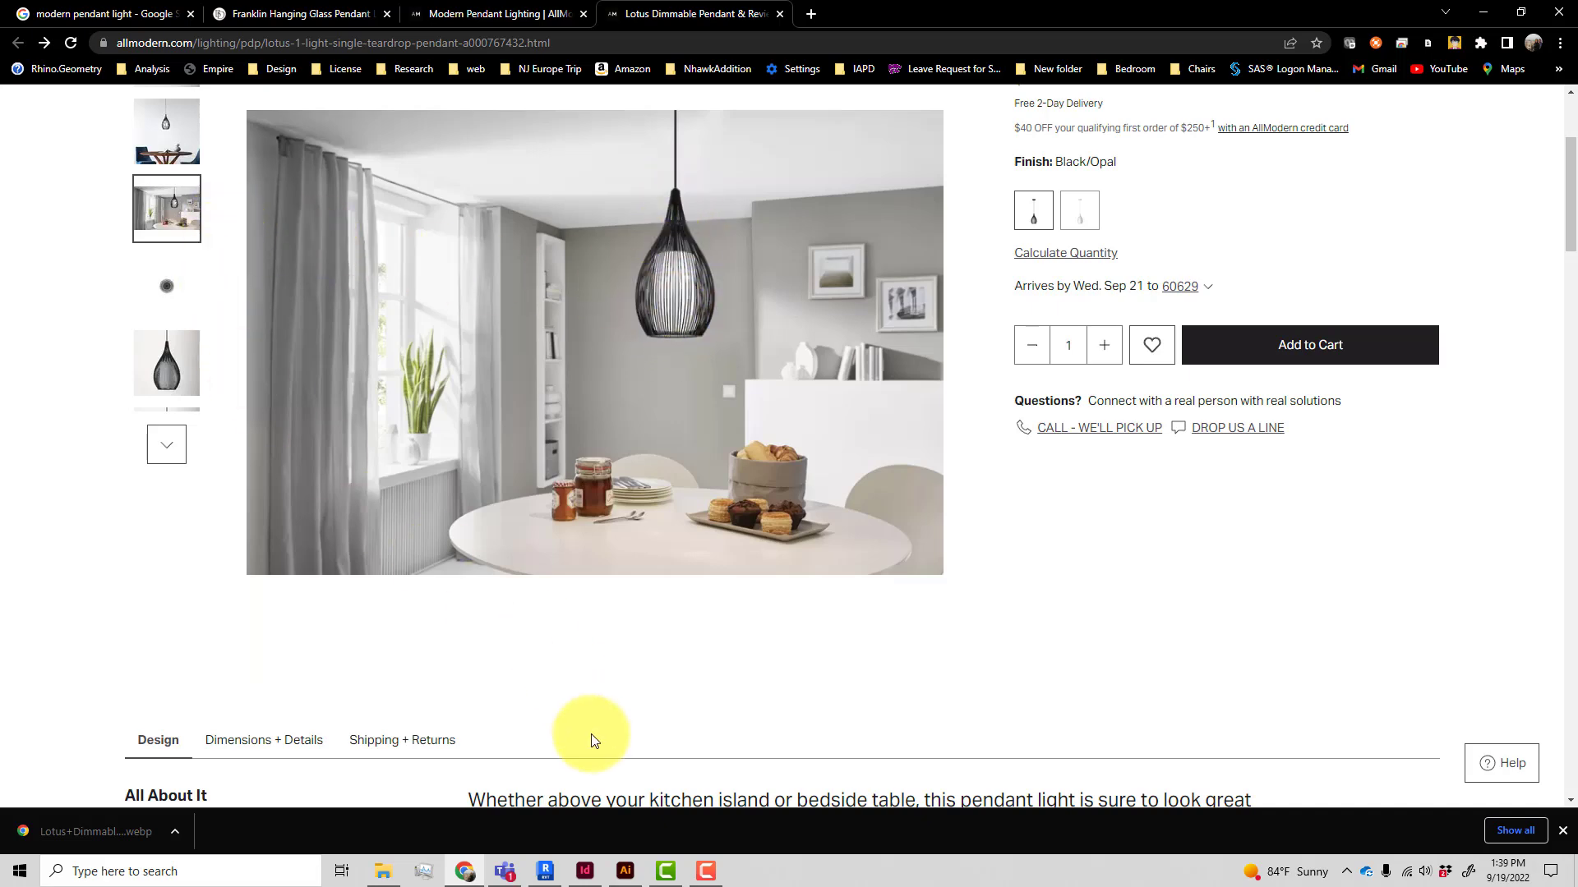
{"action": "left_click", "coordinate": [545, 870]}
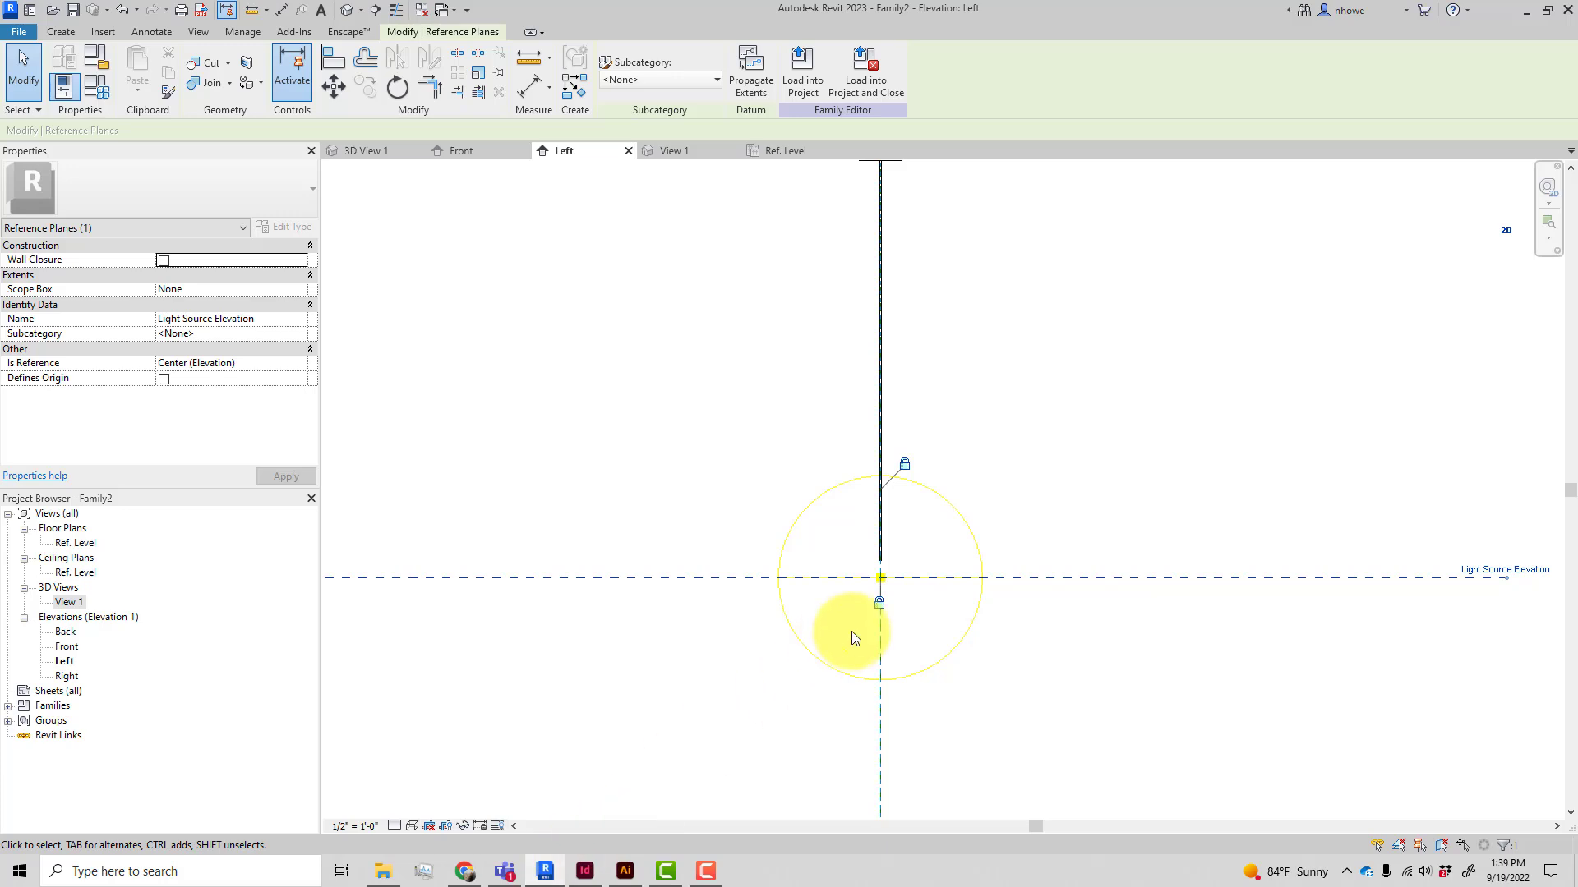
Examine the Light Source Elevation reference plane and the rod in the Left elevation
{"action": "scroll", "coordinate": [870, 633], "scroll_direction": "down", "scroll_amount": 2}
{"action": "left_click", "coordinate": [1007, 629]}
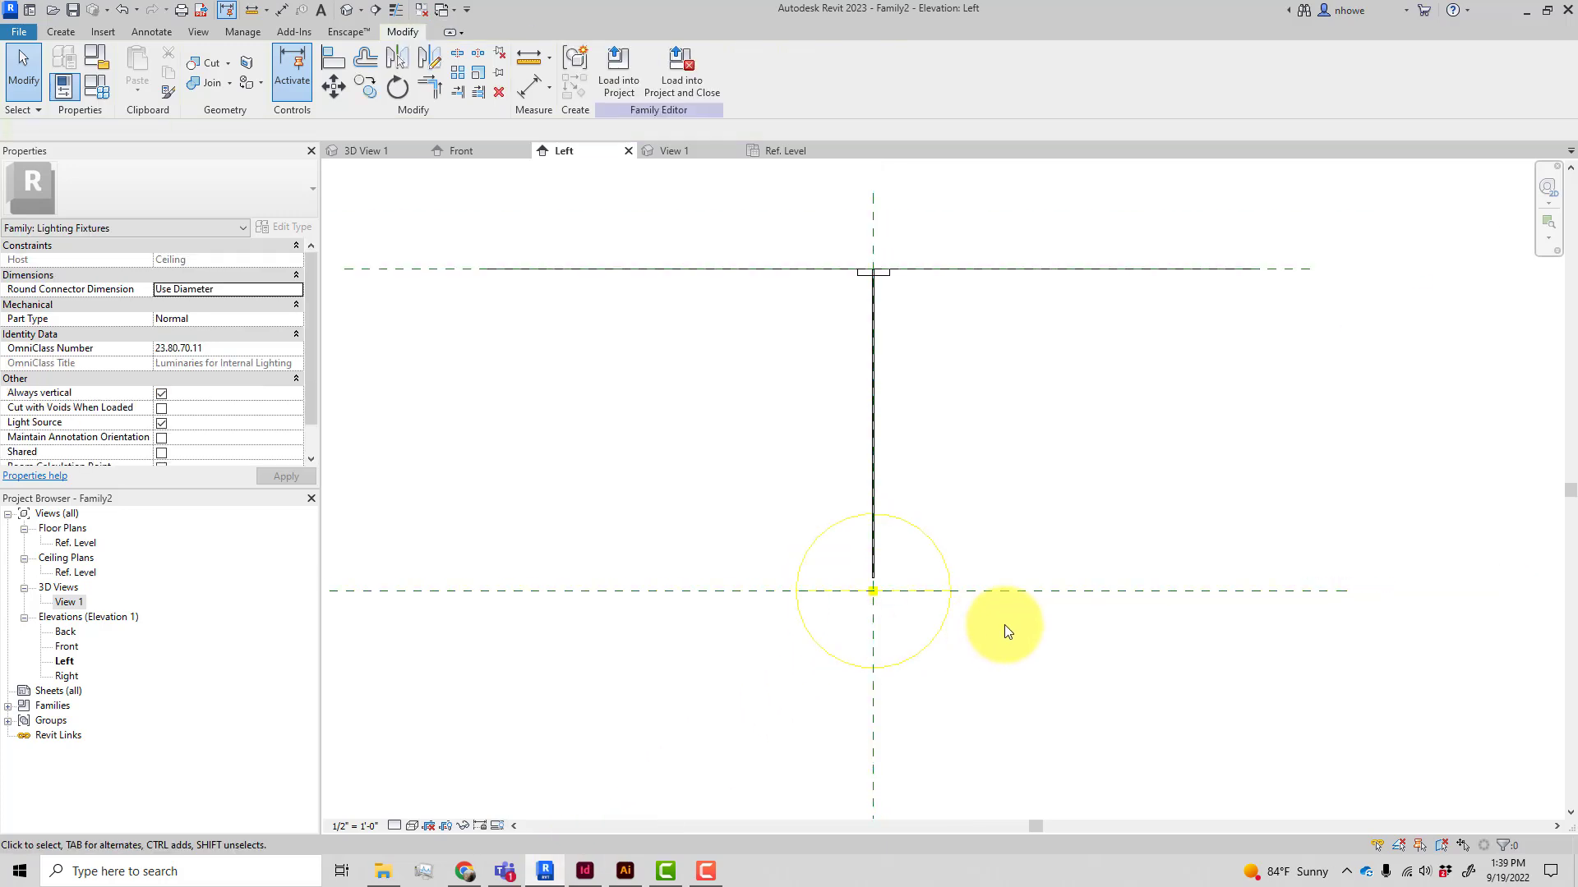
{"action": "scroll", "coordinate": [1012, 618], "scroll_direction": "up", "scroll_amount": 2}
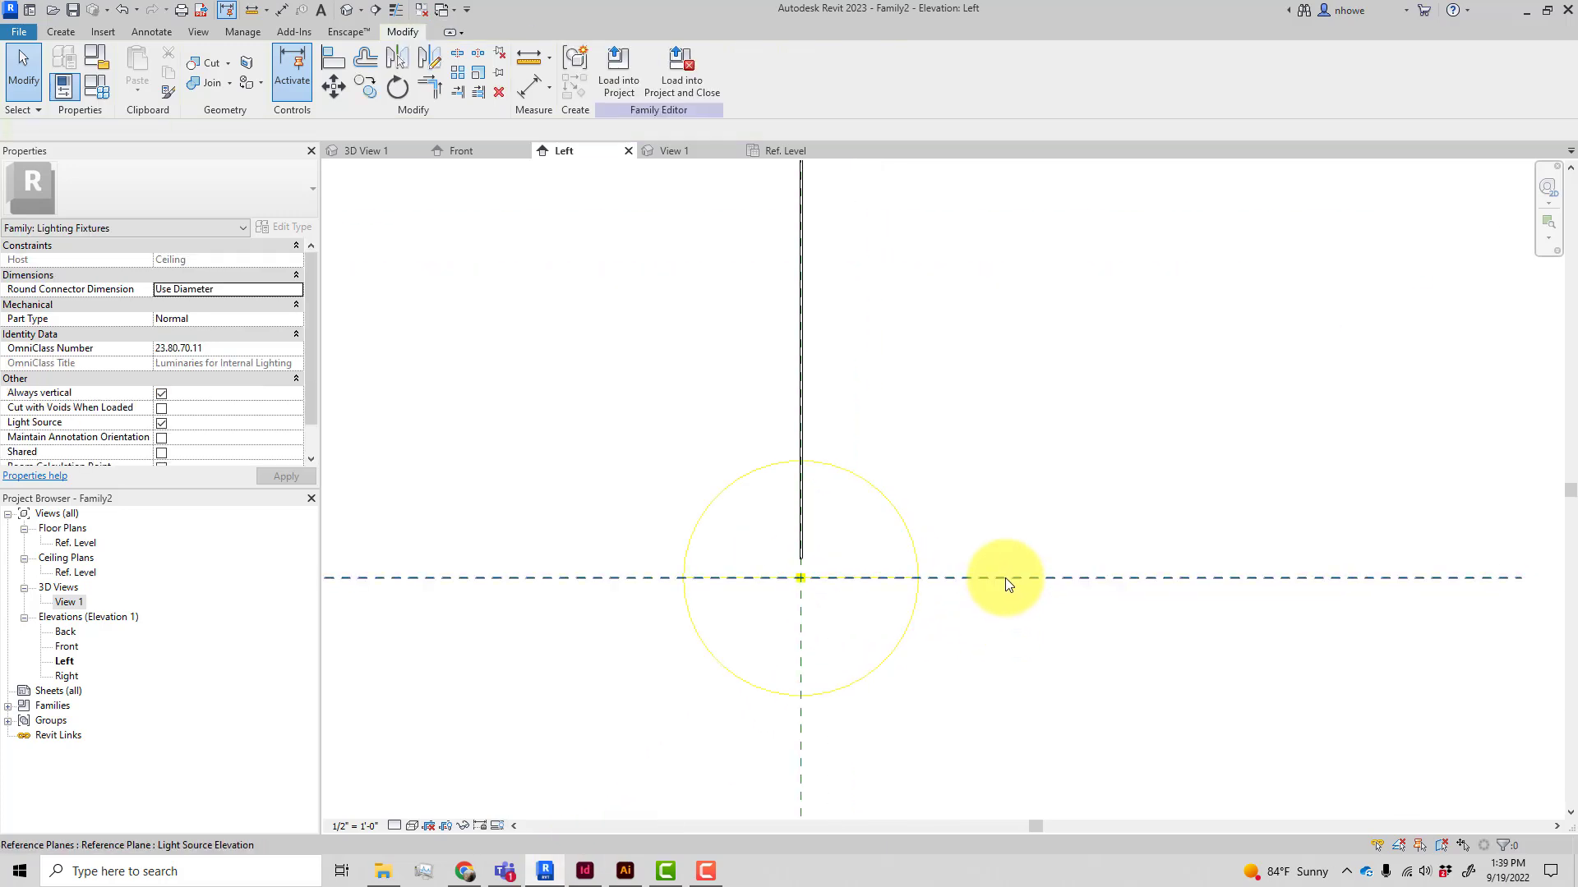
{"action": "left_click", "coordinate": [1004, 577]}
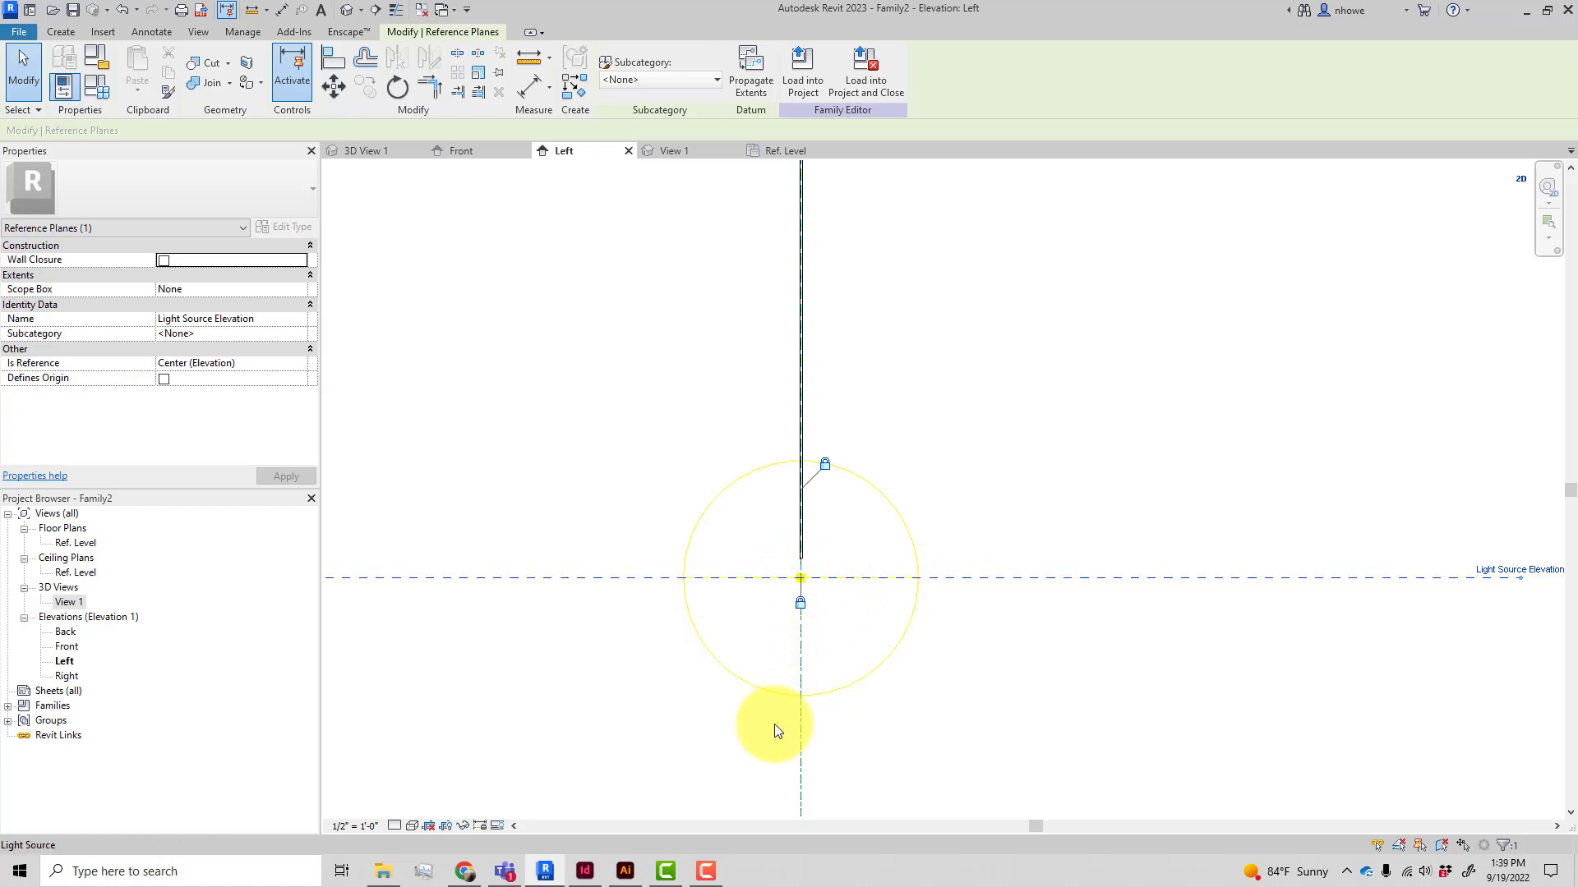
{"action": "left_click", "coordinate": [465, 871]}
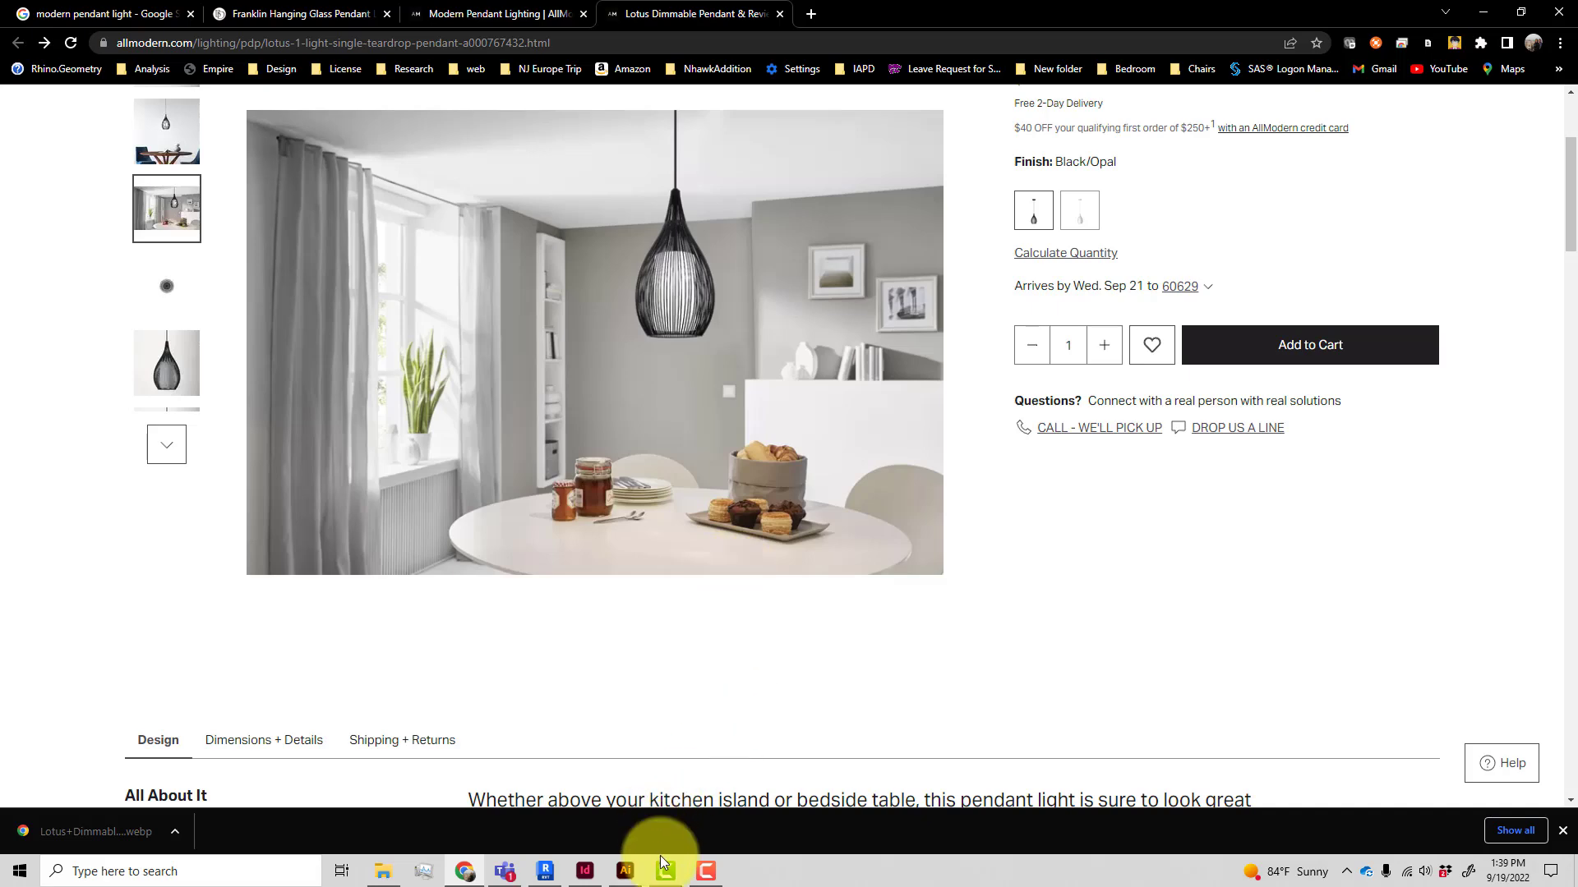
{"action": "left_click", "coordinate": [545, 871]}
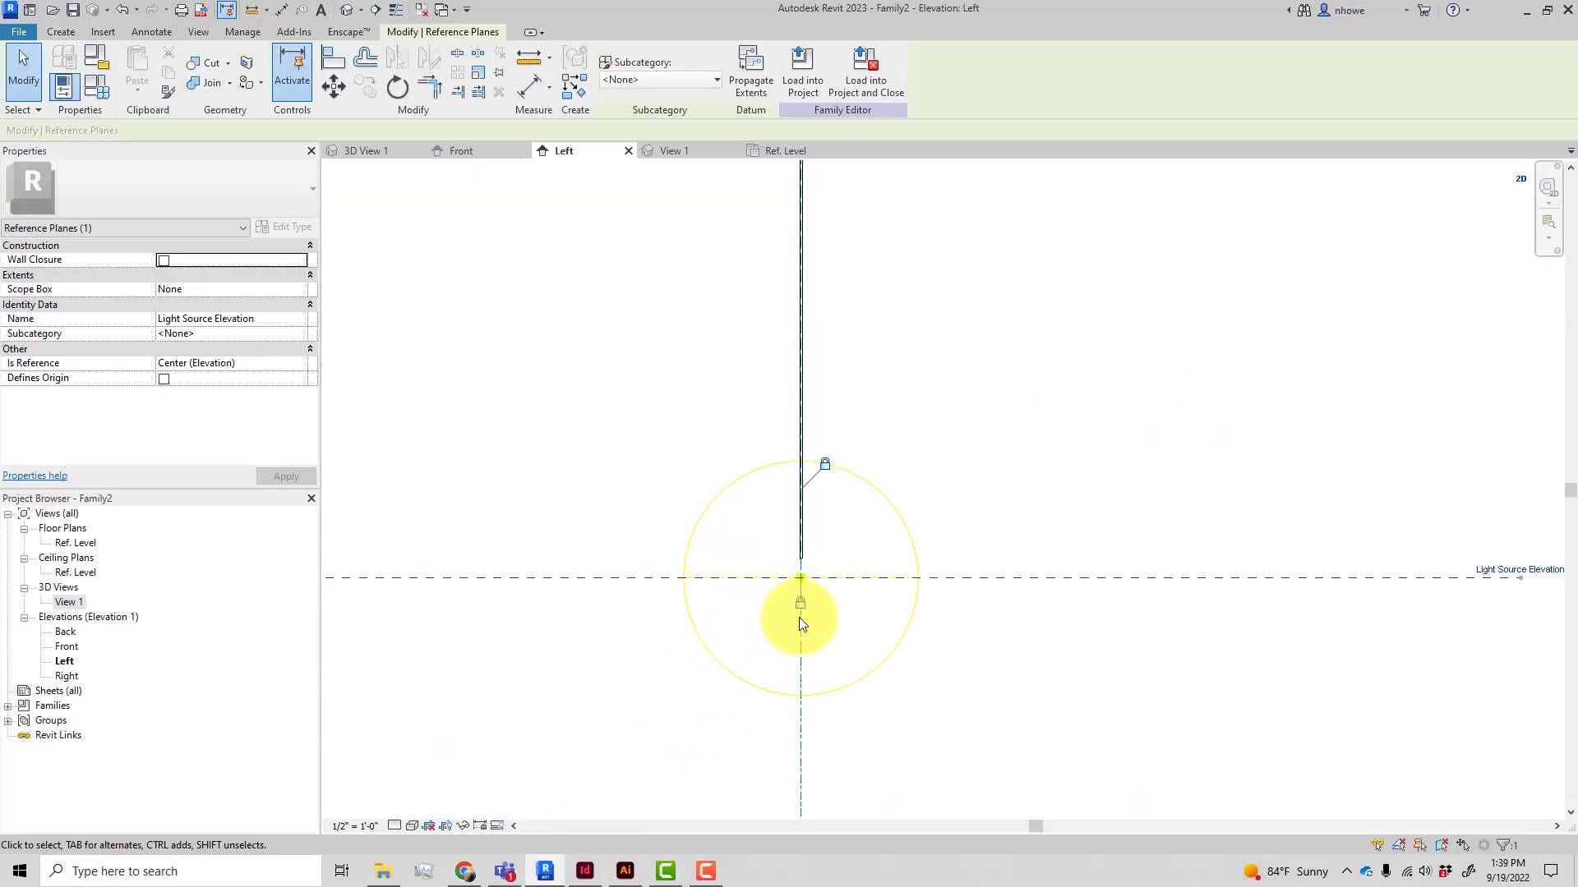
{"action": "scroll", "coordinate": [980, 603], "scroll_direction": "down", "scroll_amount": 3}
{"action": "left_click", "coordinate": [984, 596]}
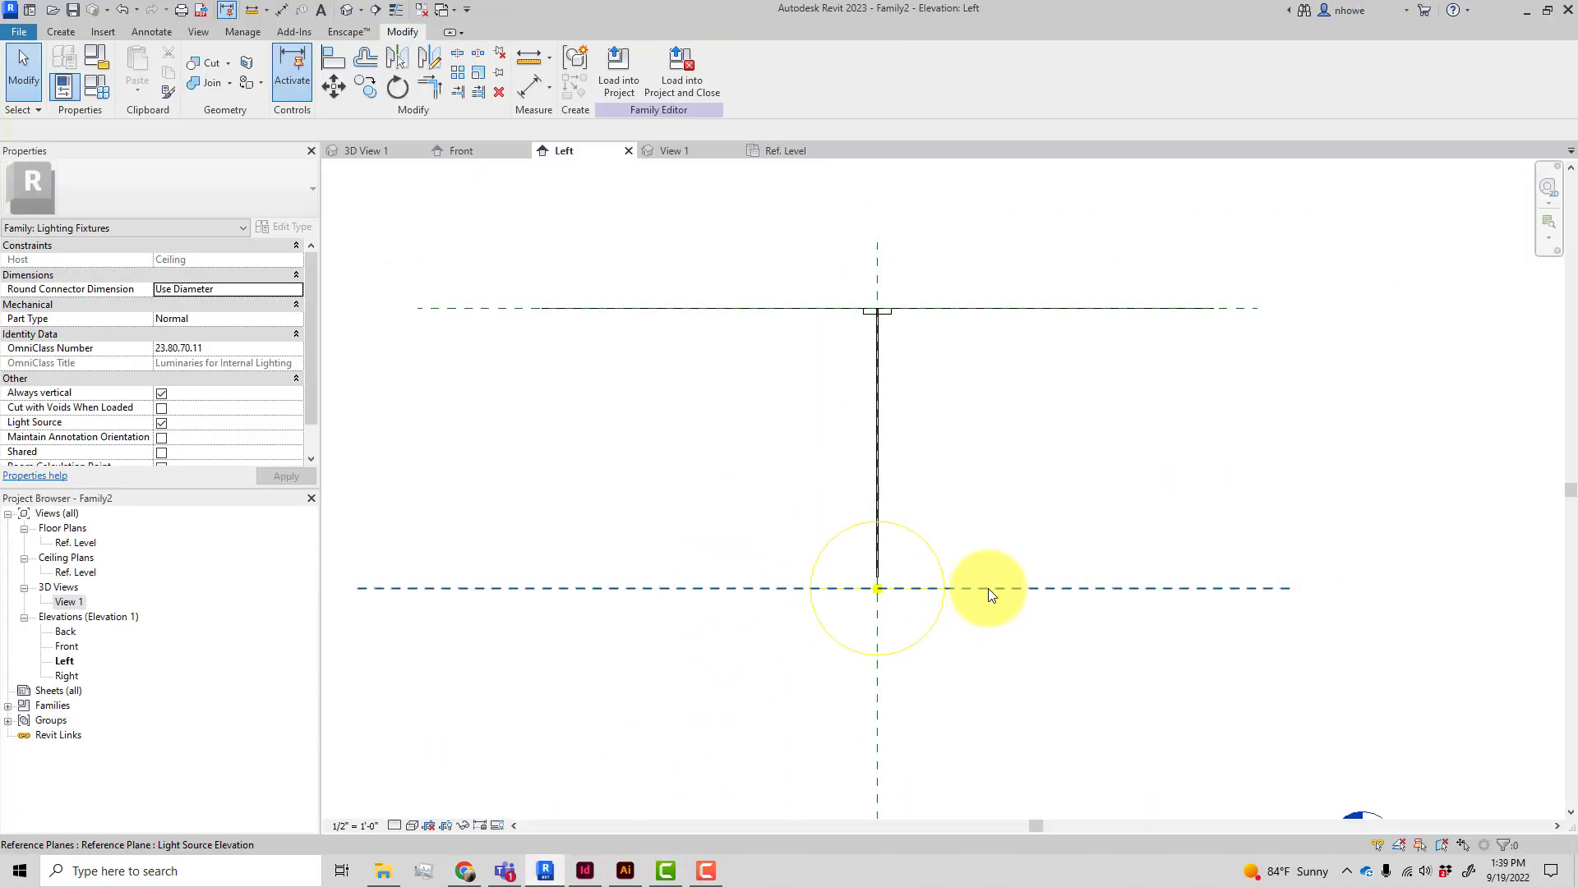
{"action": "left_click", "coordinate": [988, 588]}
{"action": "left_click_drag", "start_coordinate": [988, 588], "coordinate": [989, 539], "text": "ctrl"}
{"action": "key", "text": "Escape"}
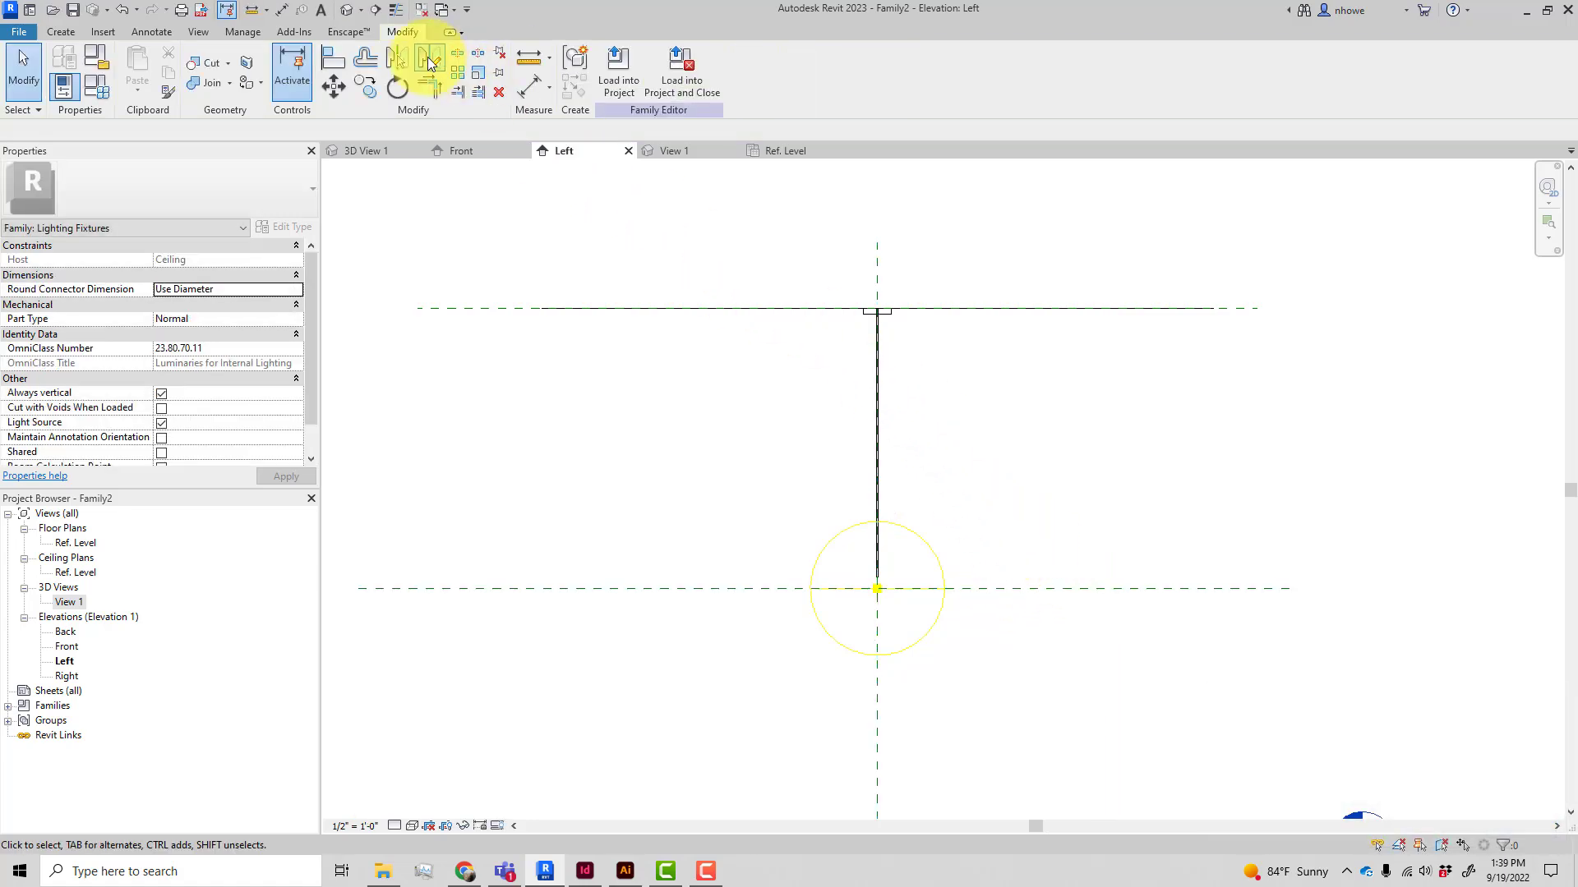
Draw two horizontal reference planes, about 9 3/4" above and about 7" below the light source elevation
{"action": "left_click", "coordinate": [54, 29]}
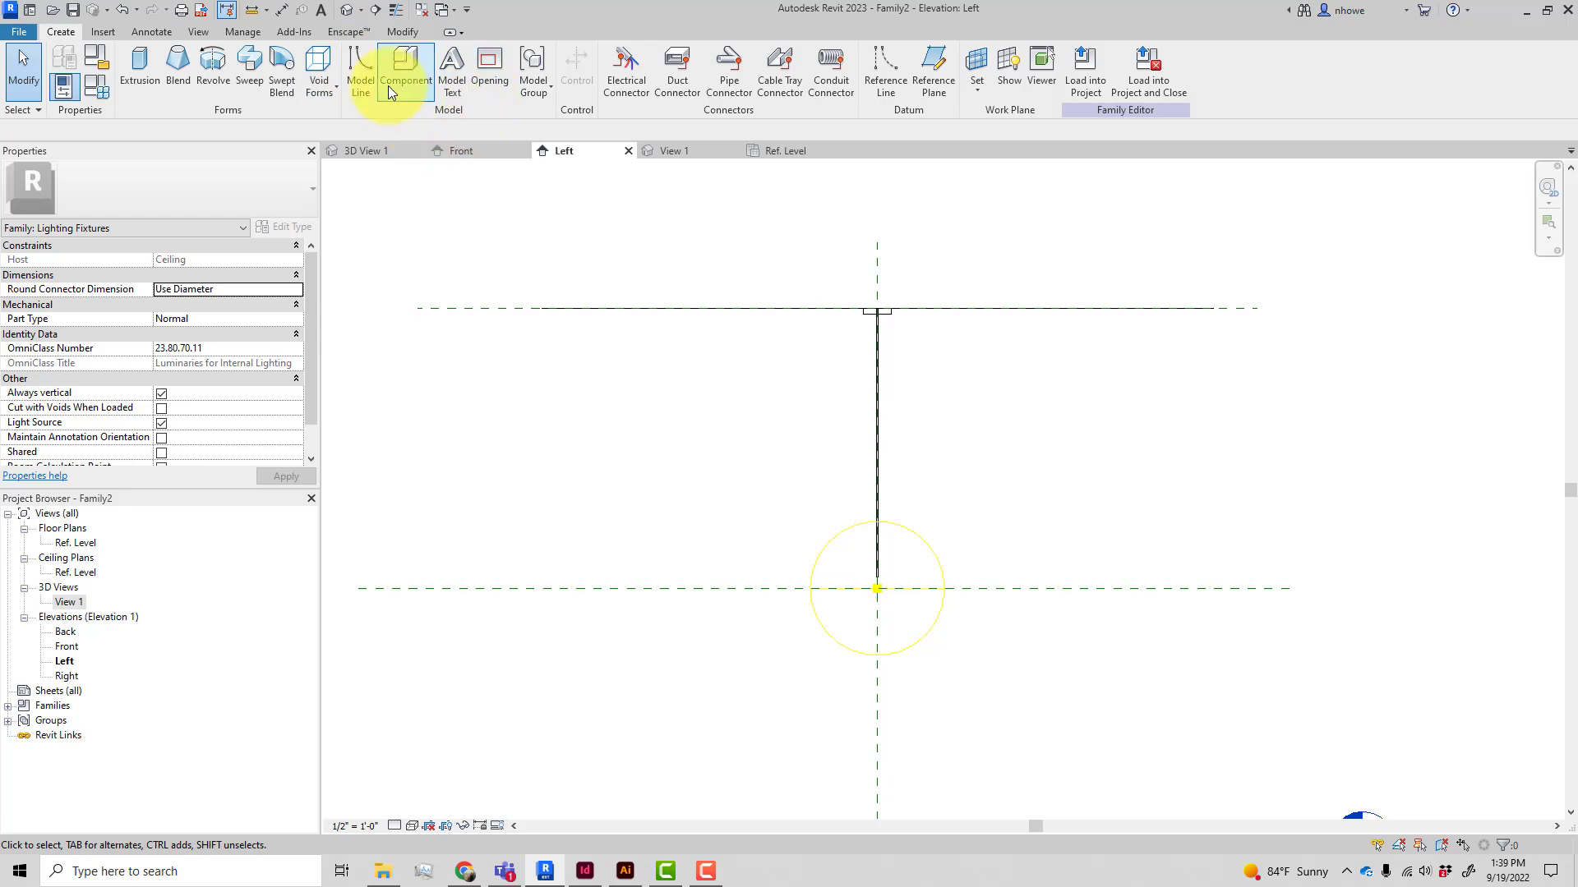
{"action": "left_click", "coordinate": [934, 66]}
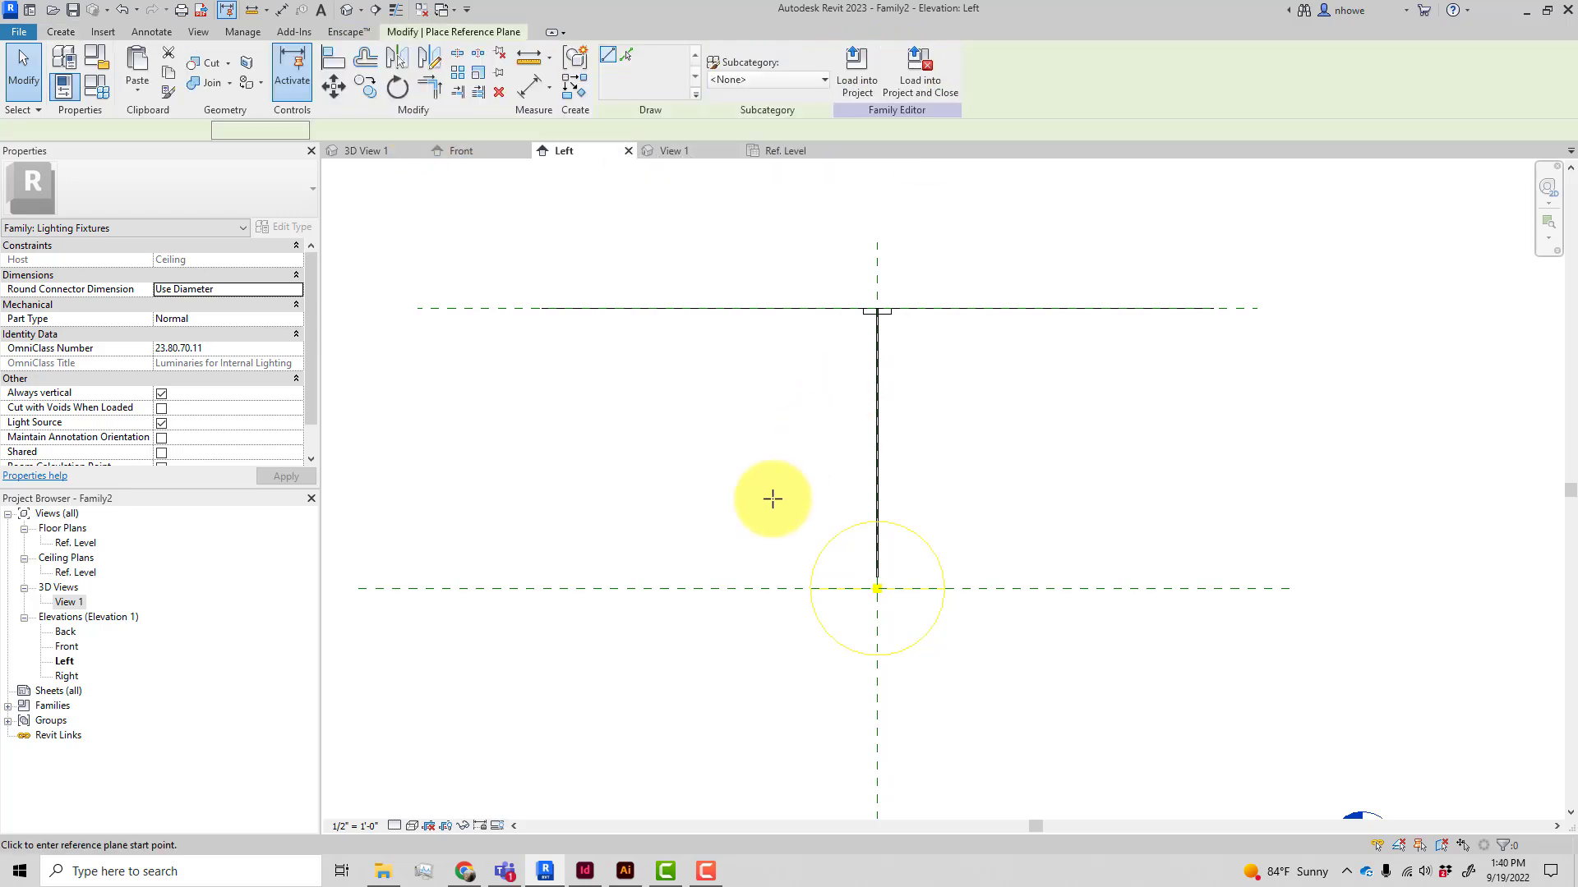
{"action": "left_click", "coordinate": [622, 535]}
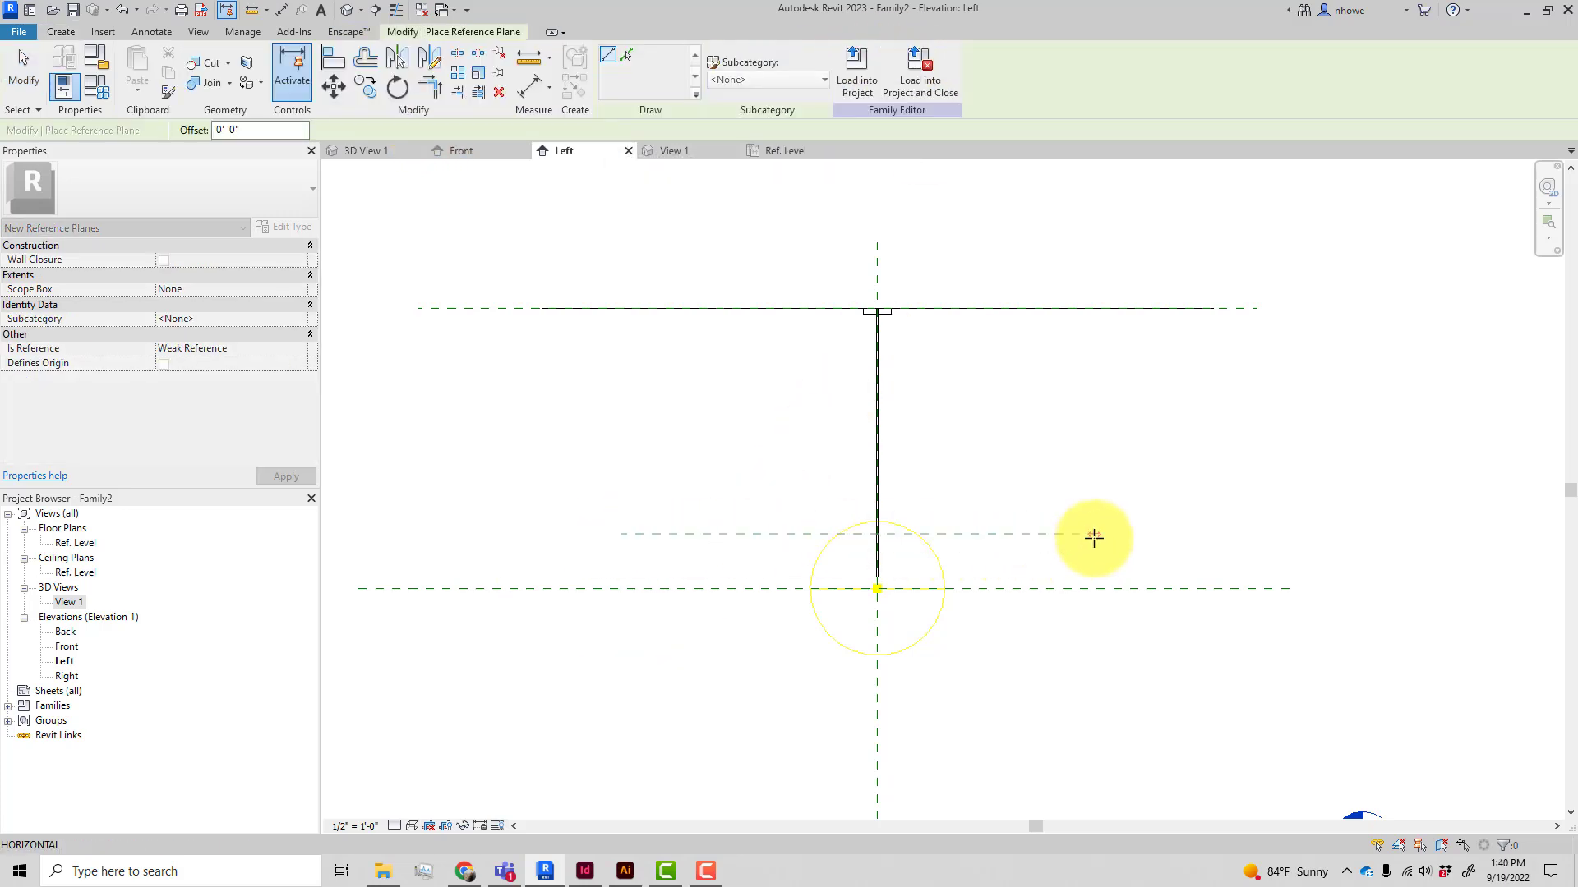
{"action": "left_click", "coordinate": [1127, 534]}
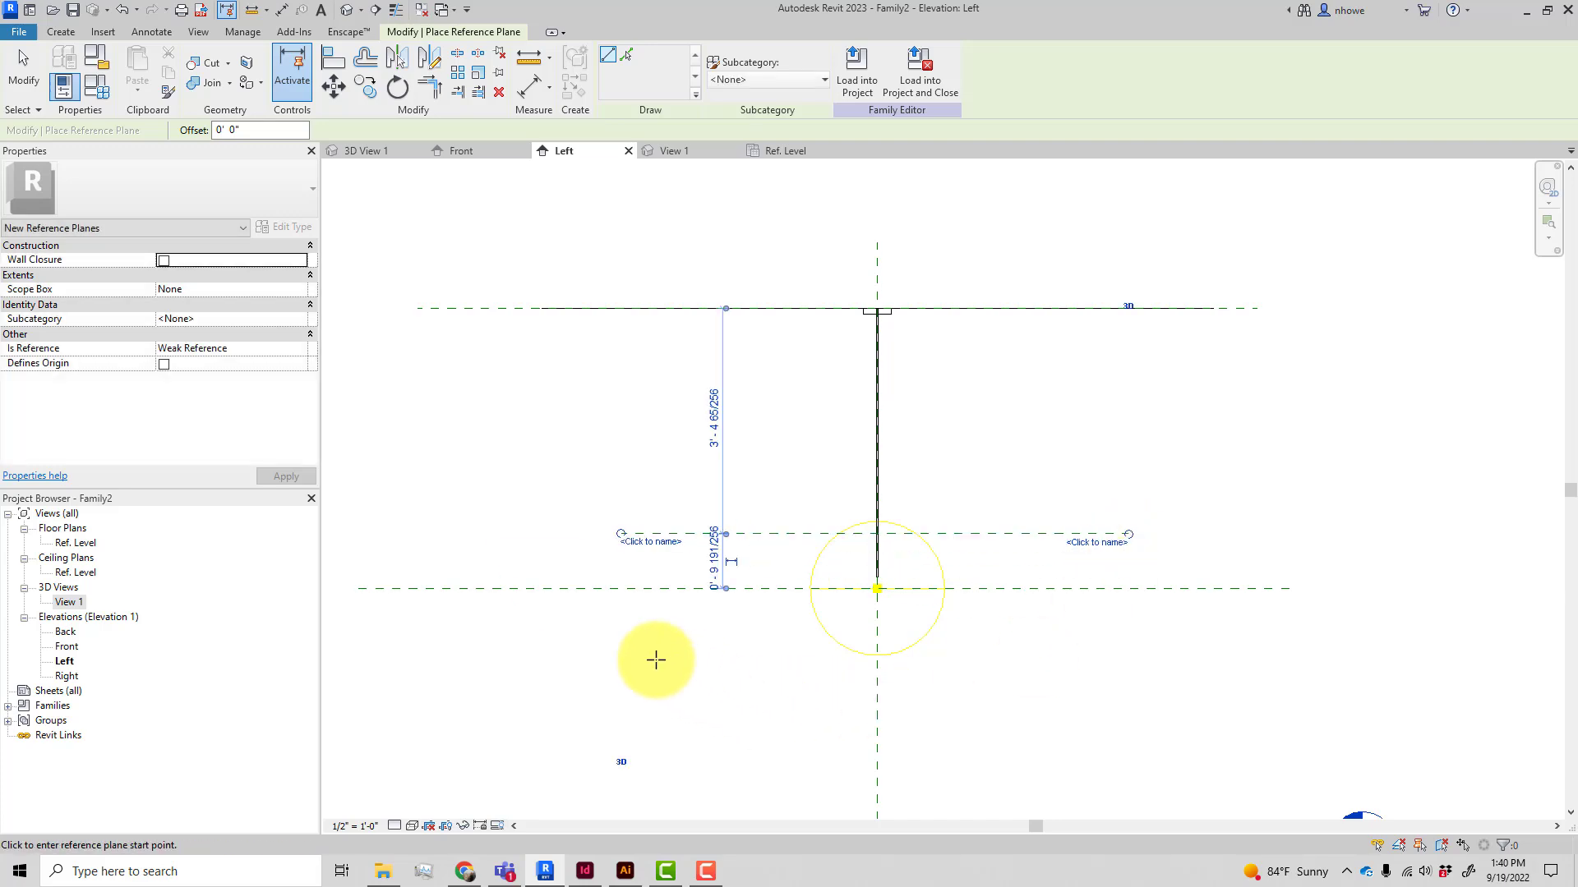
{"action": "left_click", "coordinate": [628, 627]}
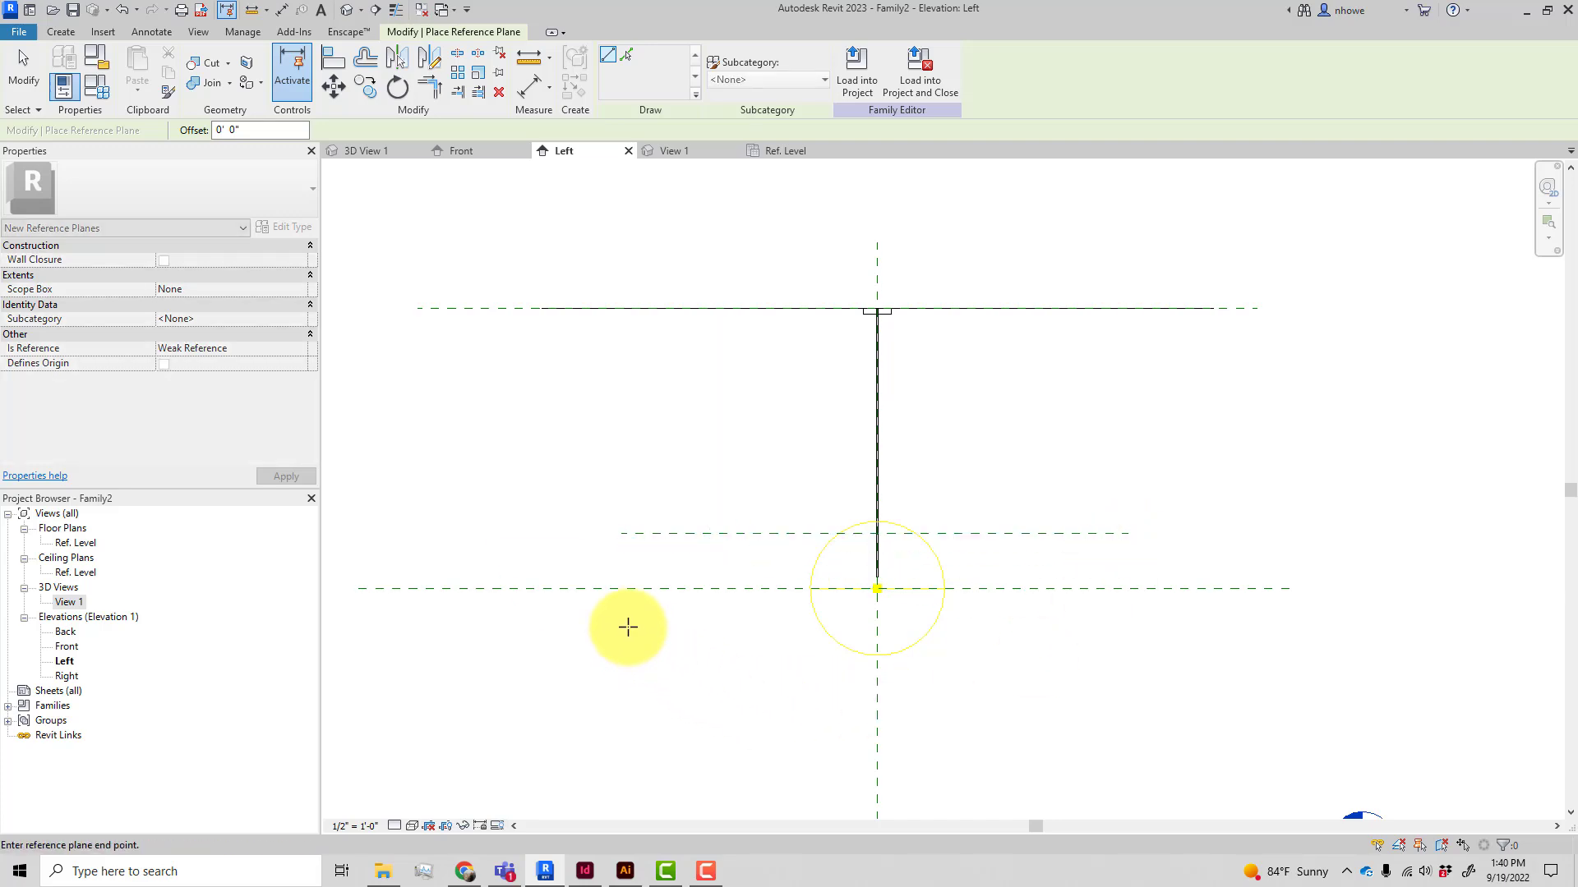
{"action": "left_click", "coordinate": [1132, 626]}
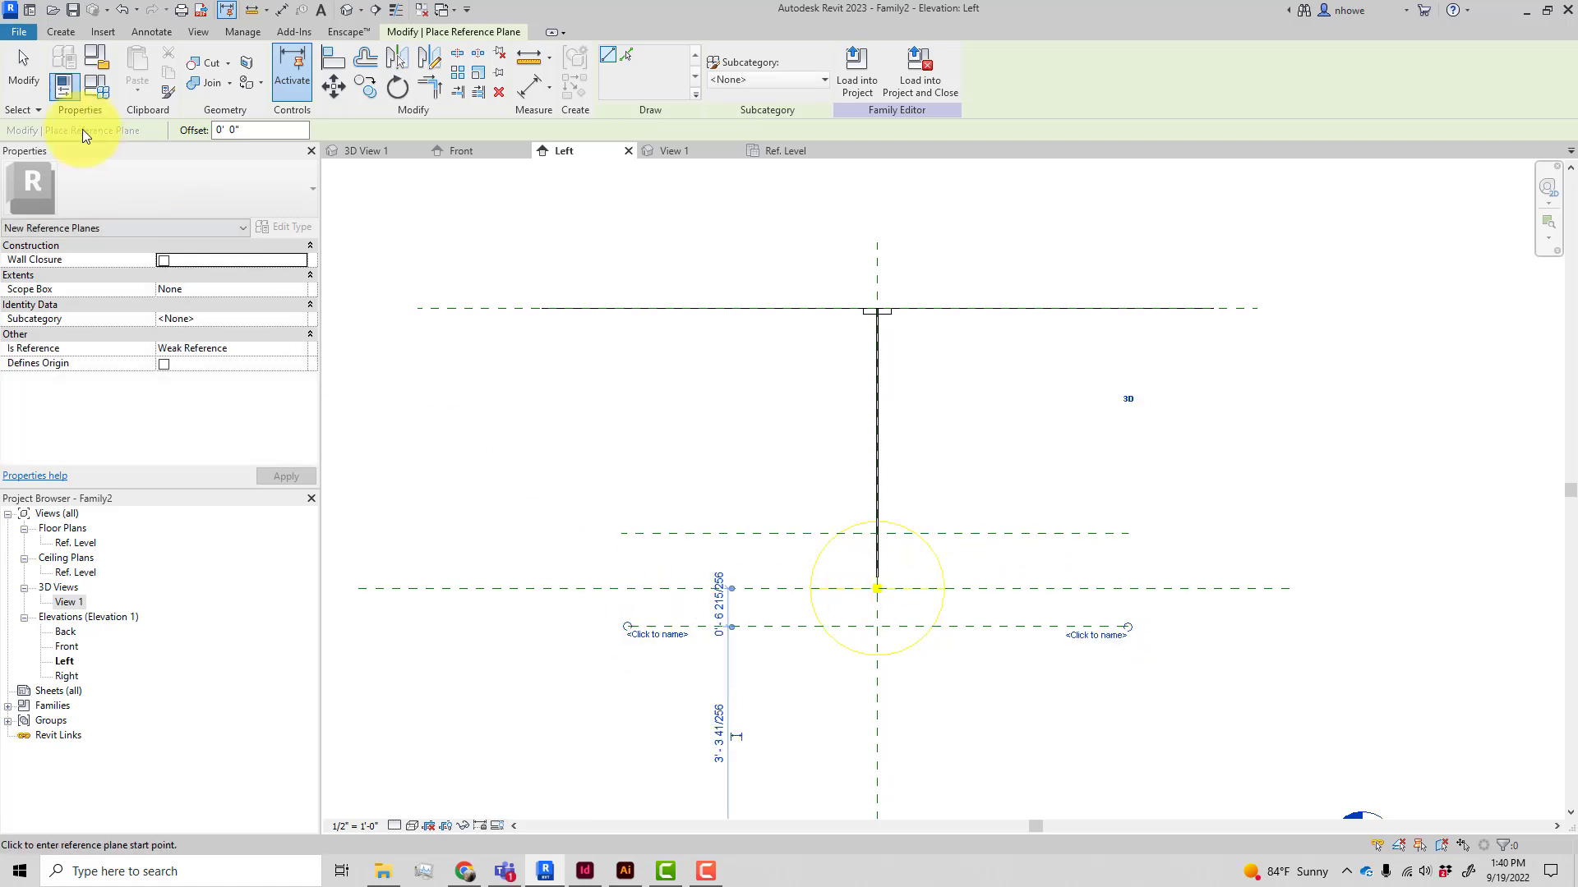
Name the lower reference plane "Base Pendant"
{"action": "left_click", "coordinate": [23, 75]}
{"action": "left_click", "coordinate": [654, 627]}
{"action": "left_click", "coordinate": [649, 636]}
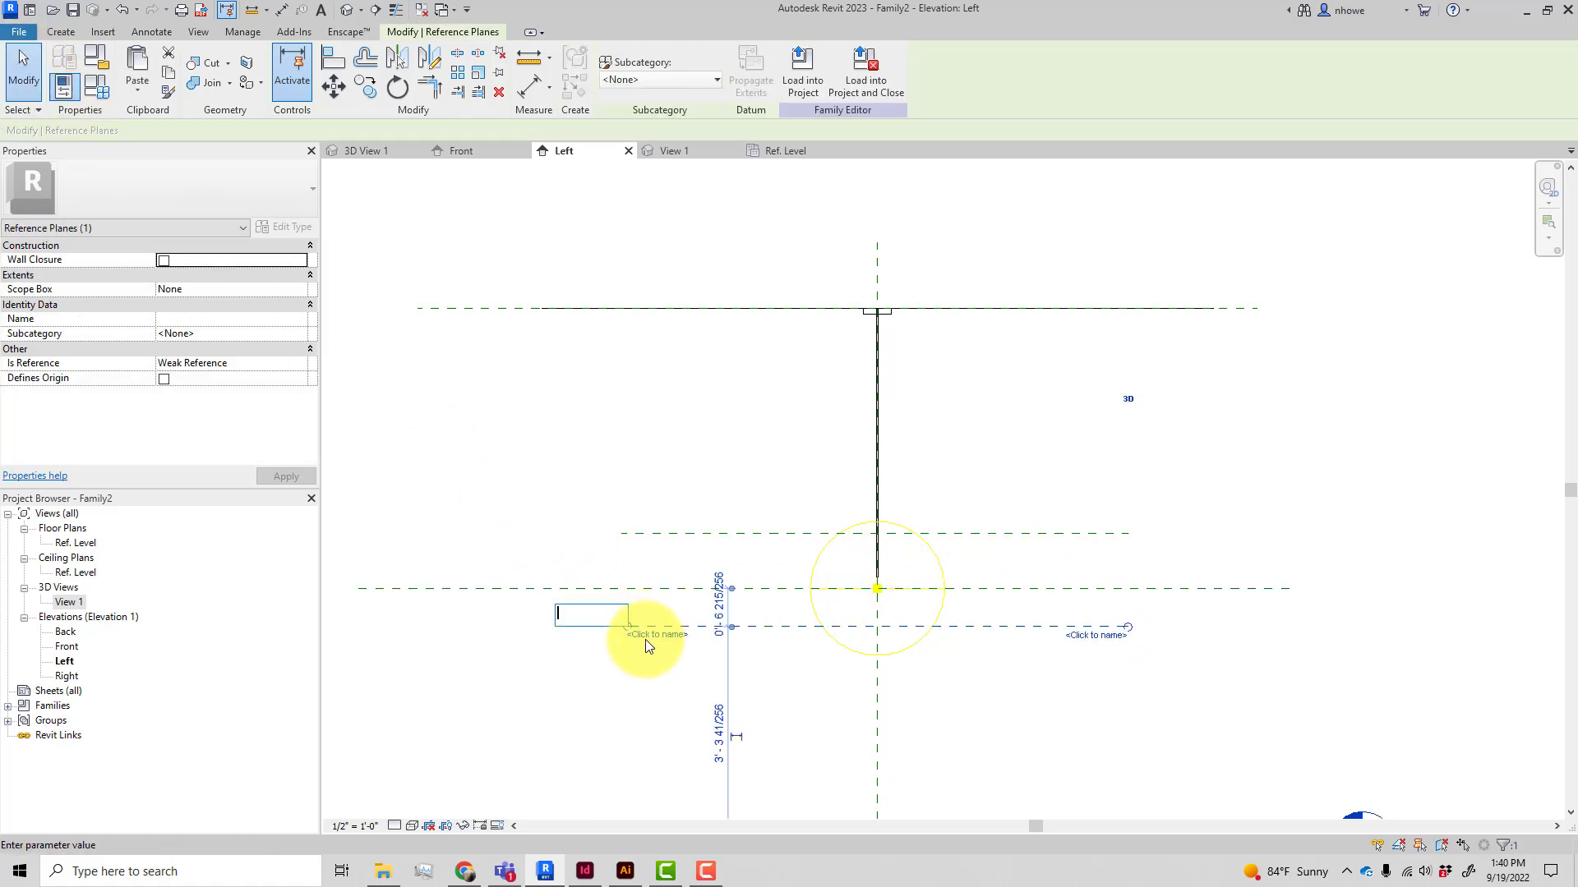
{"action": "type", "text": "Base"}
{"action": "type", "text": " Pendant"}
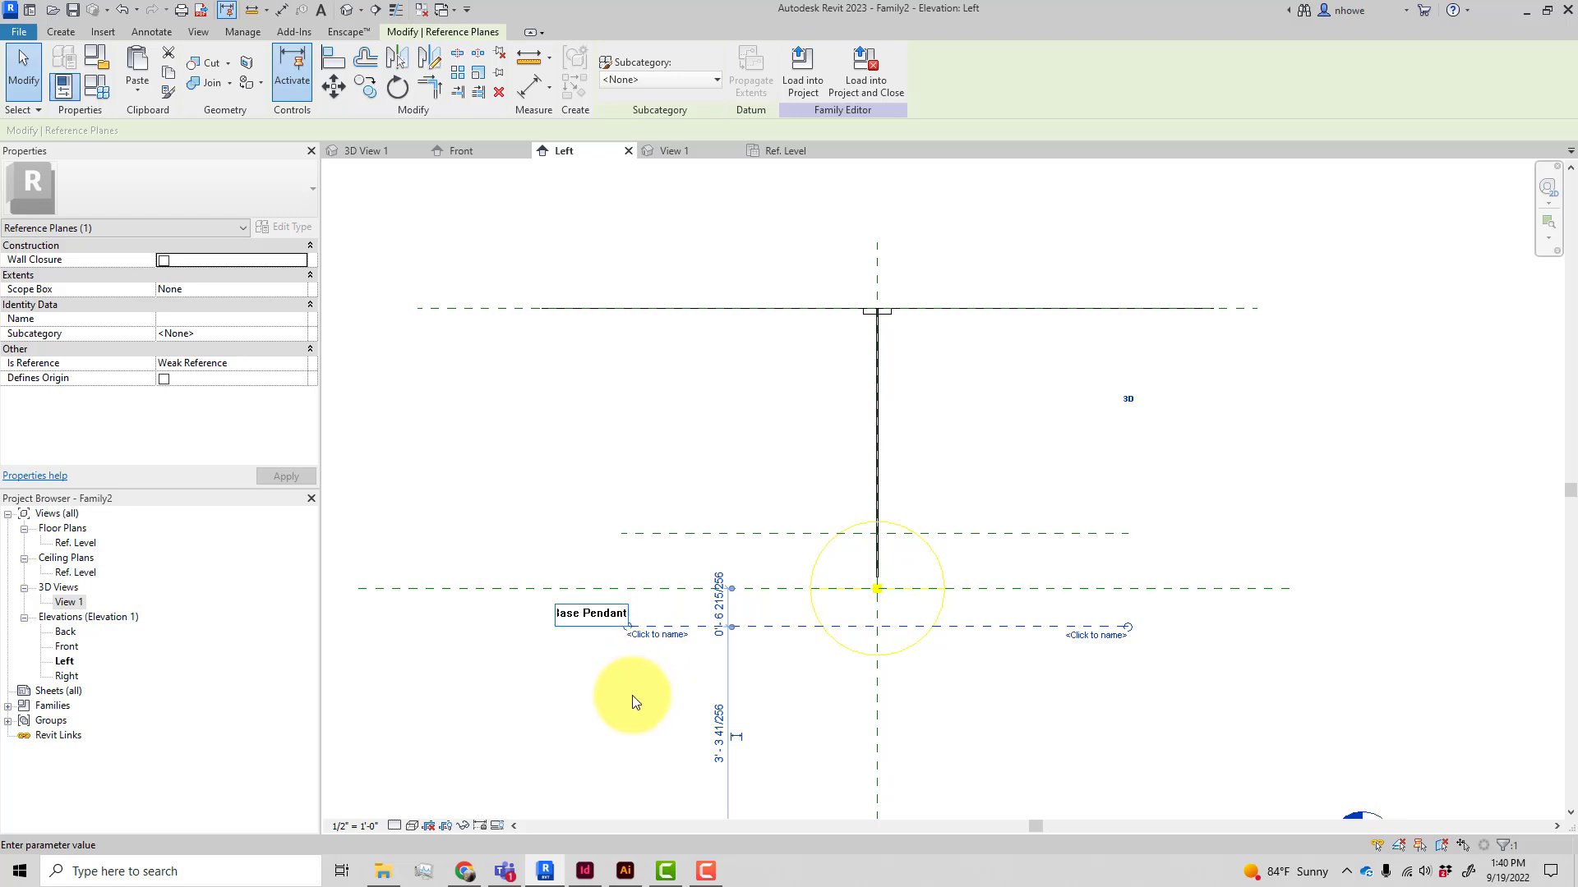
{"action": "key", "text": "Return"}
Name the upper reference plane "Top Pendant"
{"action": "left_click", "coordinate": [662, 534]}
{"action": "left_click", "coordinate": [663, 539]}
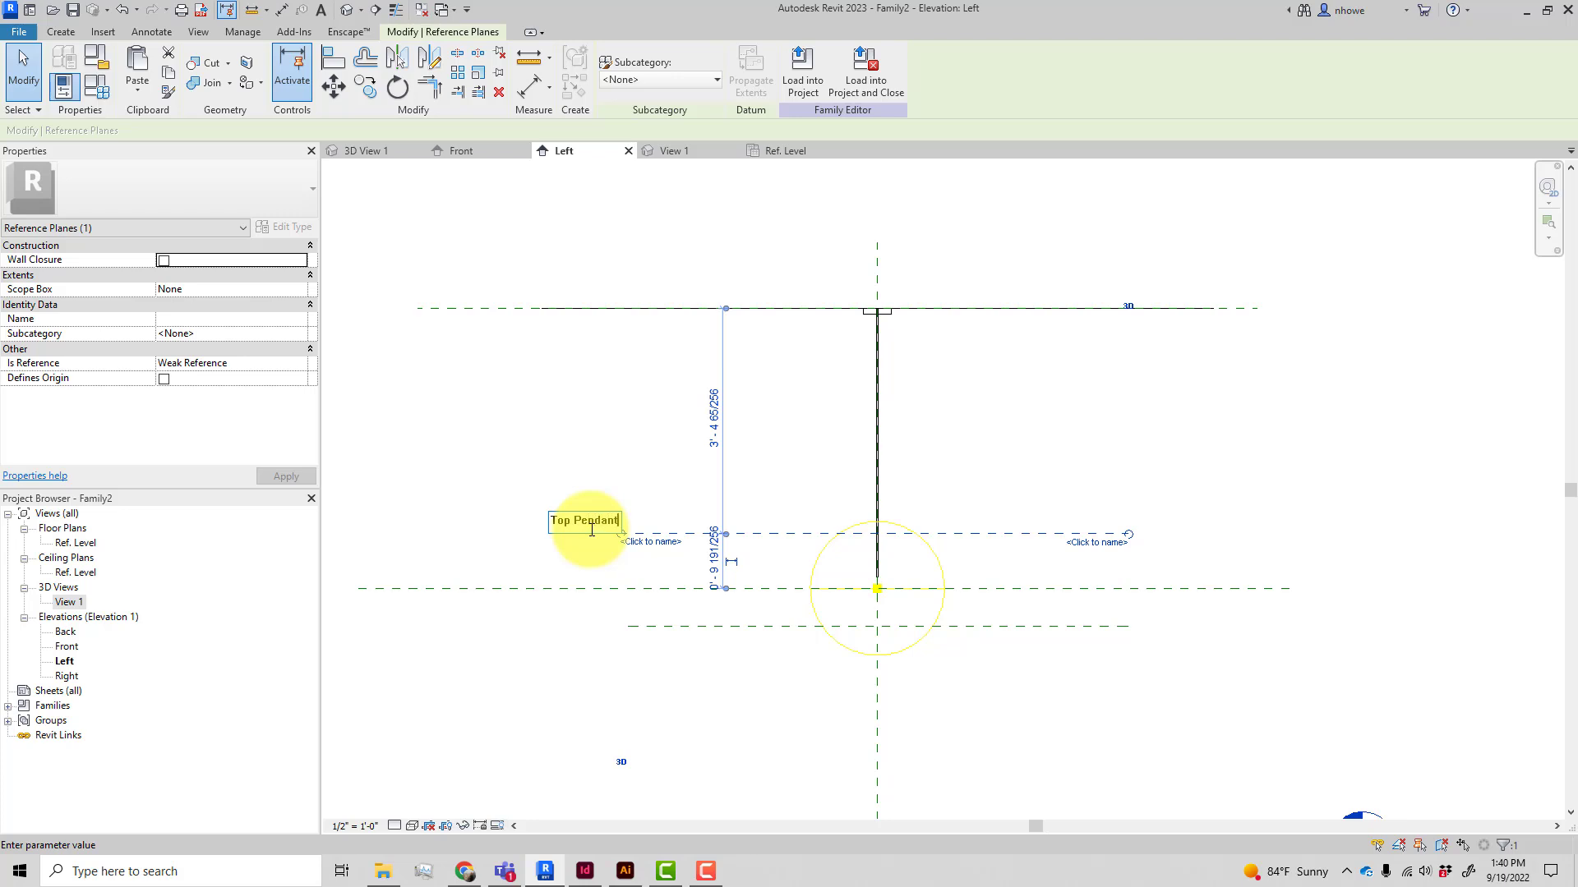
{"action": "key", "text": "Return"}
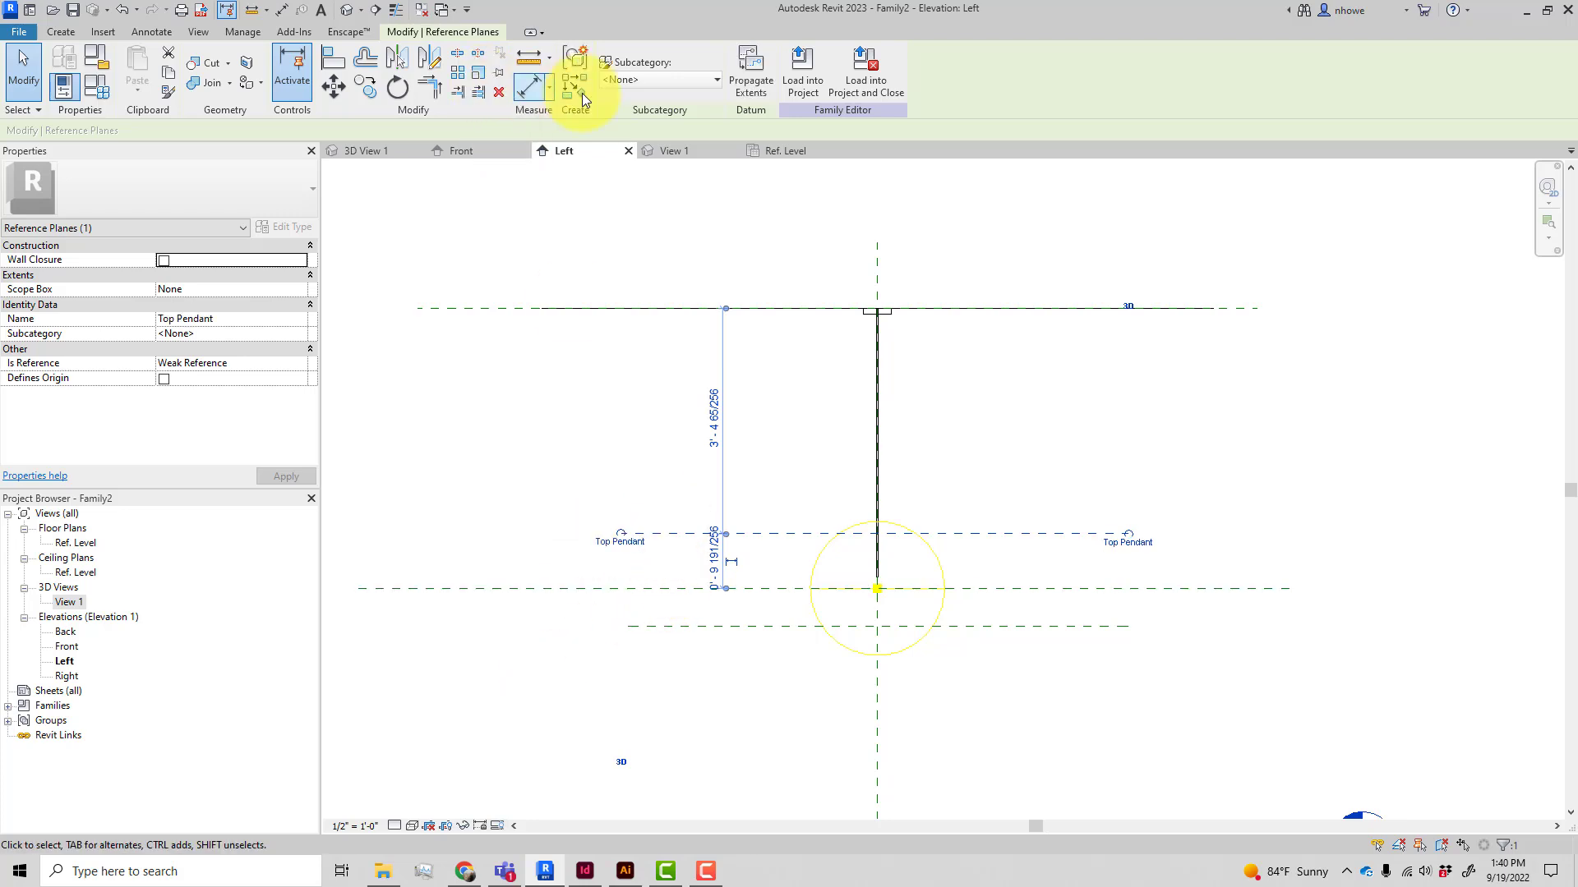
Place an aligned dimension between the Light Source Elevation plane and the Top Pendant plane
{"action": "left_click", "coordinate": [526, 86]}
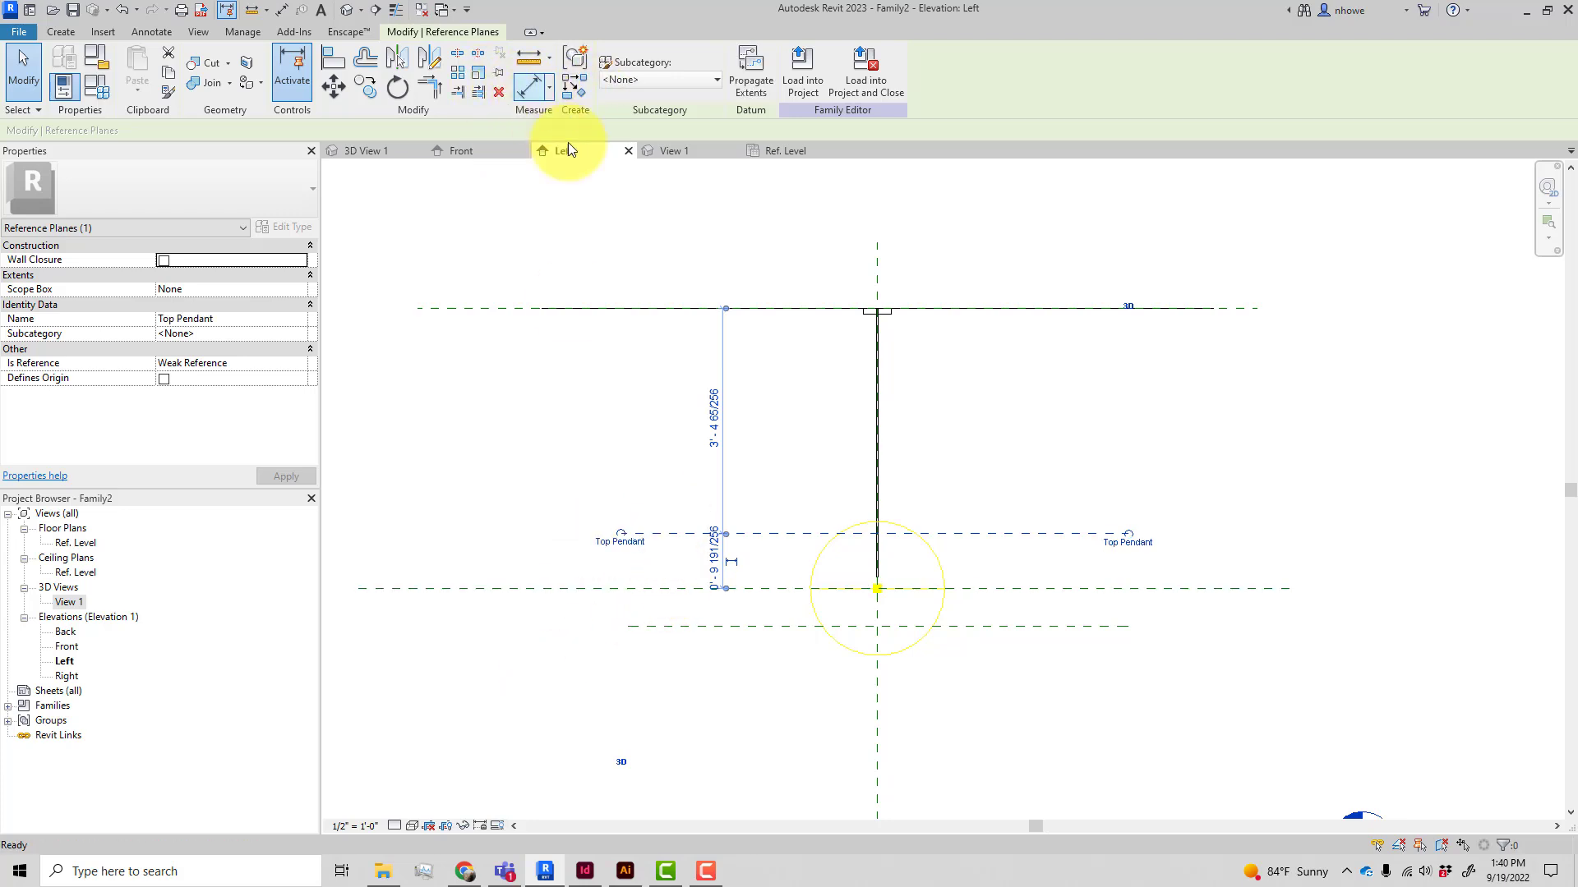
{"action": "left_click", "coordinate": [638, 590]}
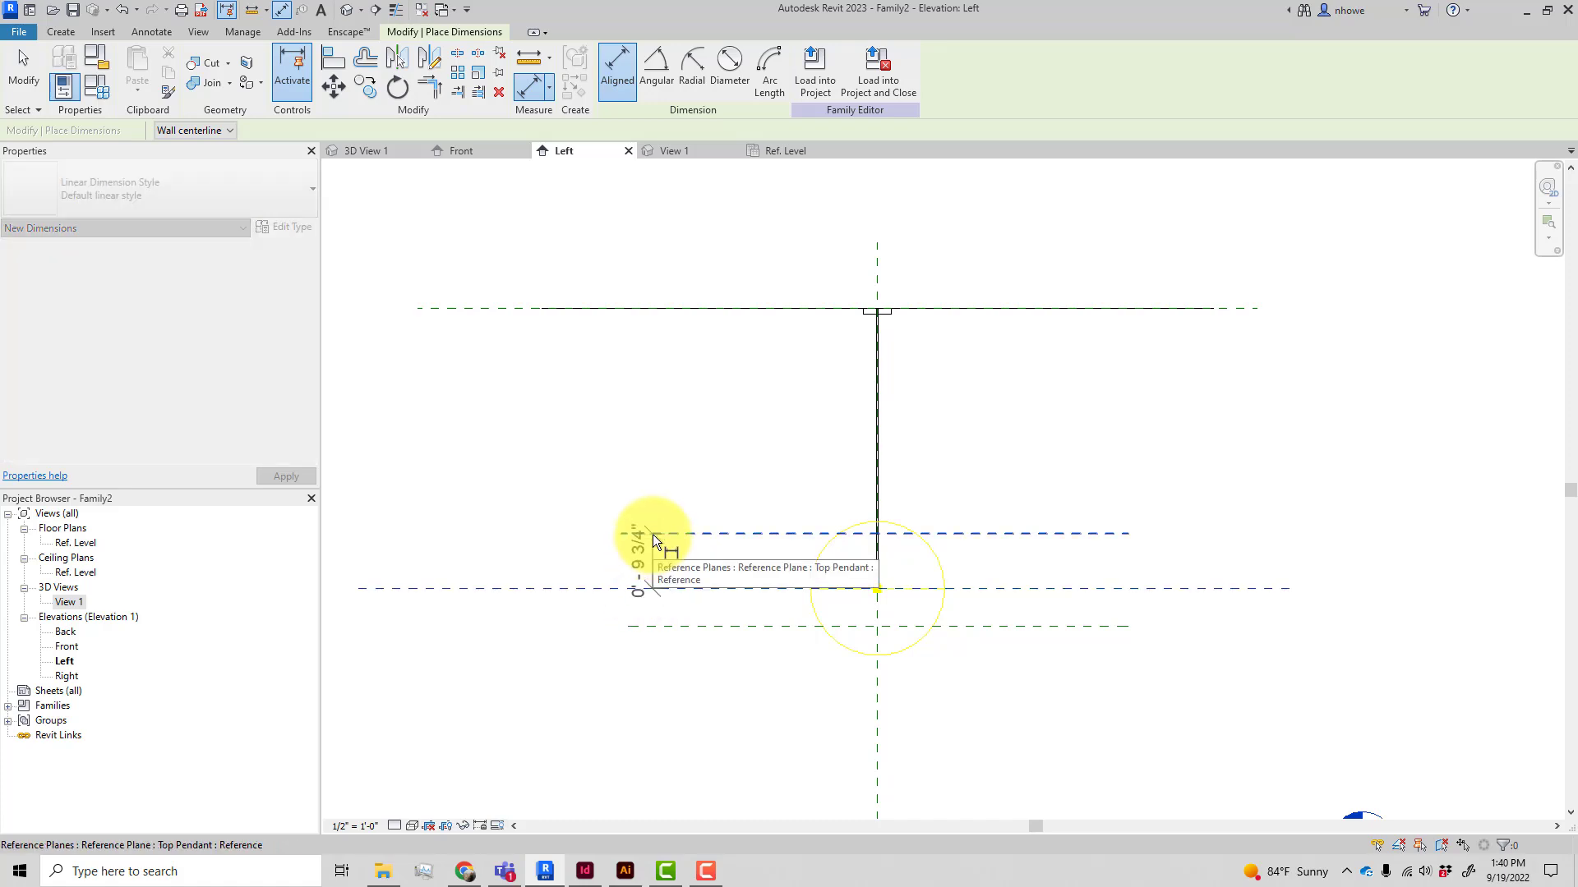
{"action": "left_click", "coordinate": [652, 534]}
{"action": "left_click", "coordinate": [698, 560]}
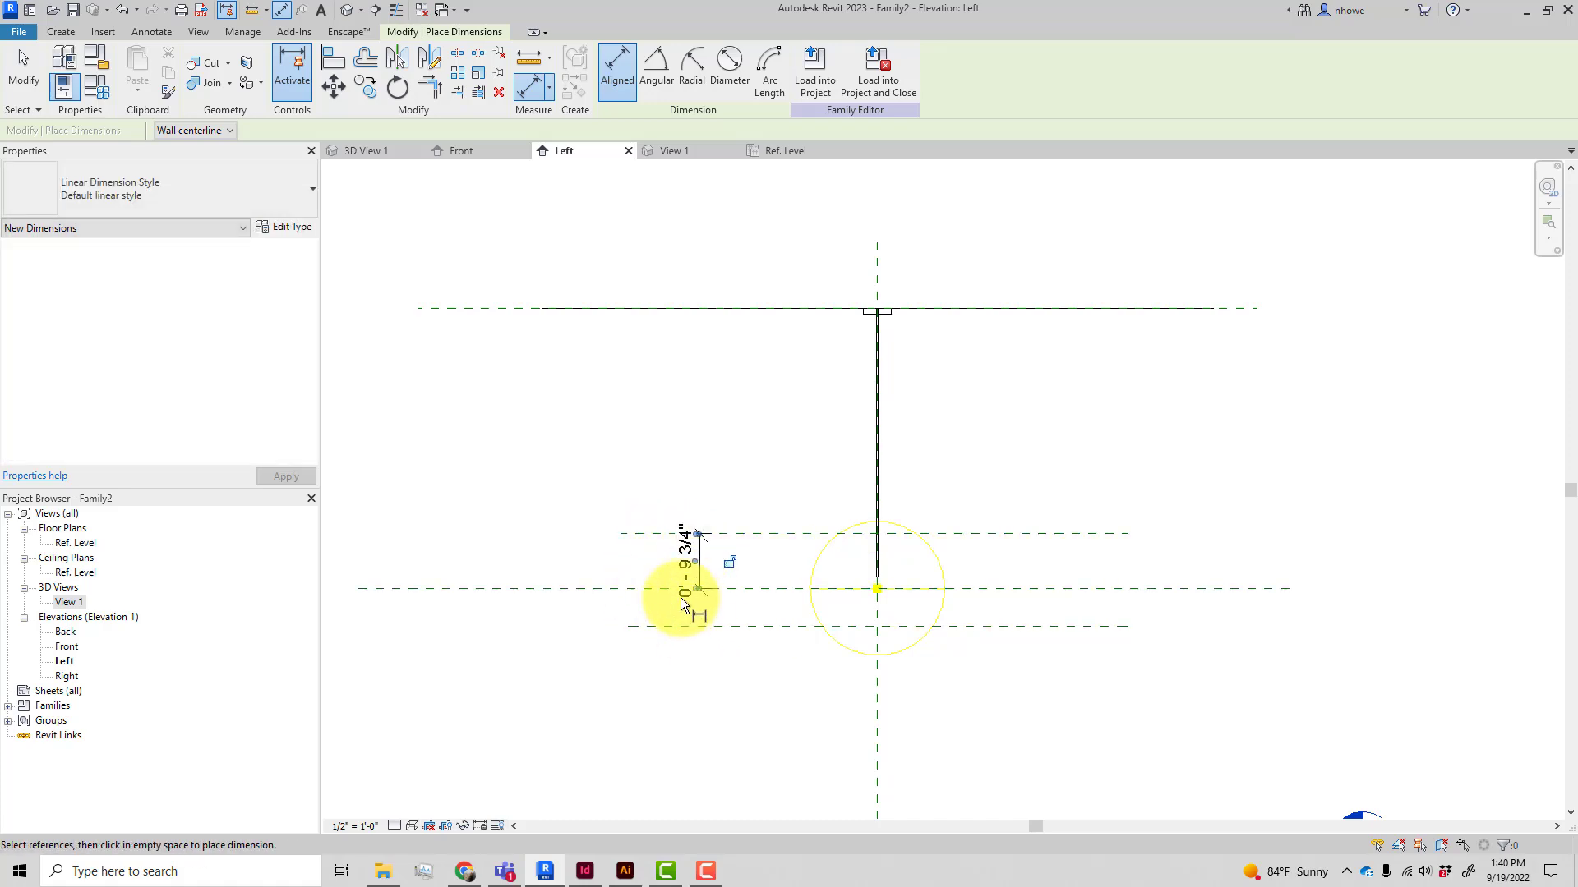
Place an aligned dimension between the Light Source Elevation plane and the Base Pendant plane
{"action": "left_click", "coordinate": [653, 588]}
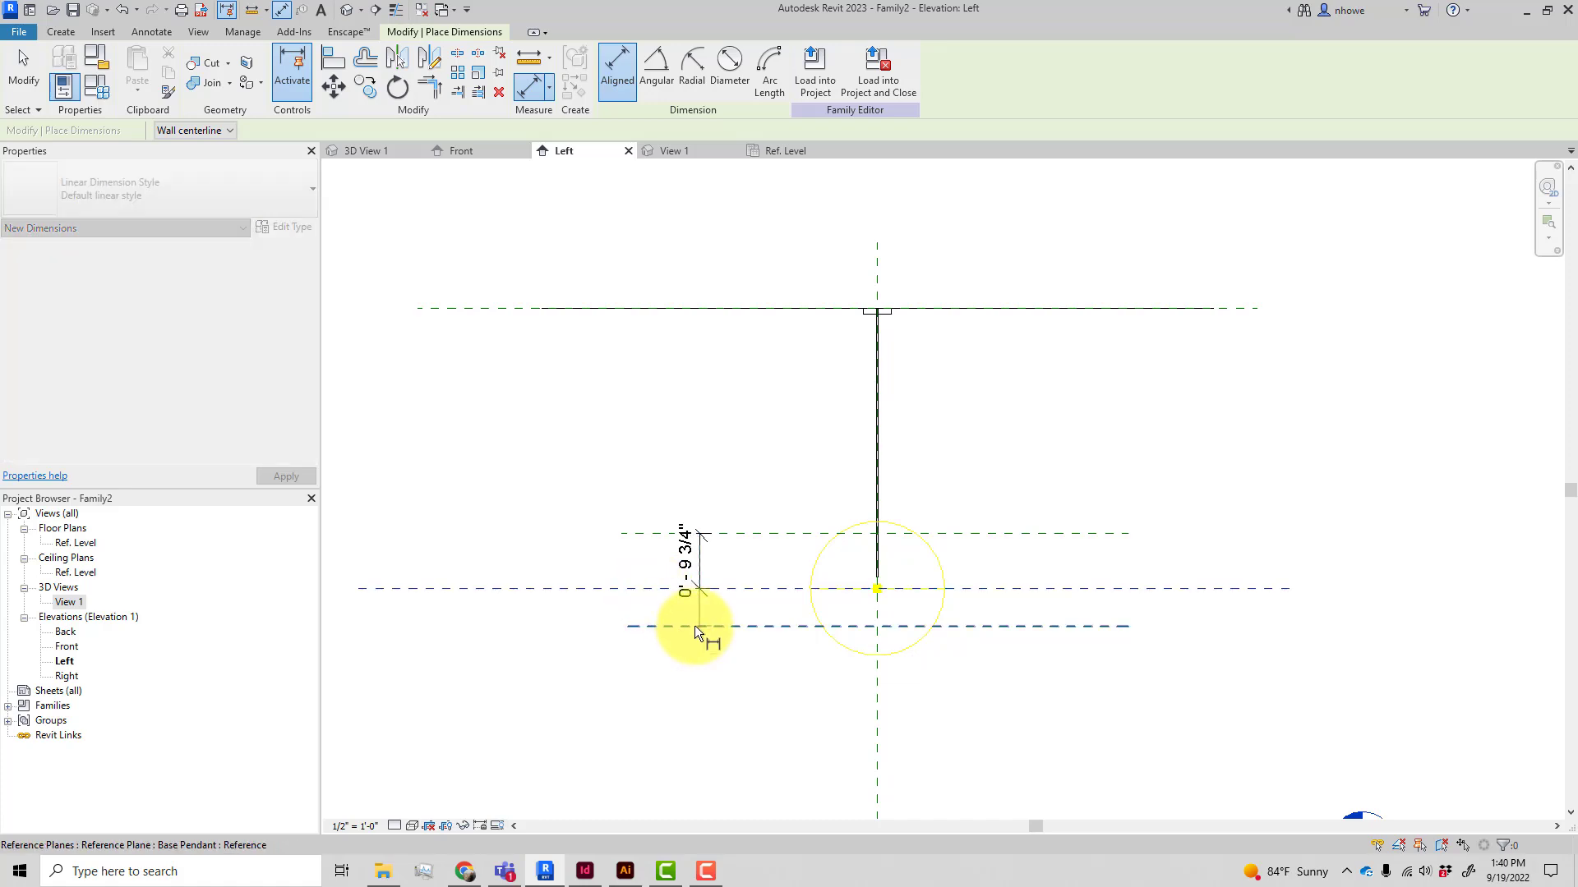
{"action": "left_click", "coordinate": [695, 627]}
{"action": "left_click", "coordinate": [698, 571]}
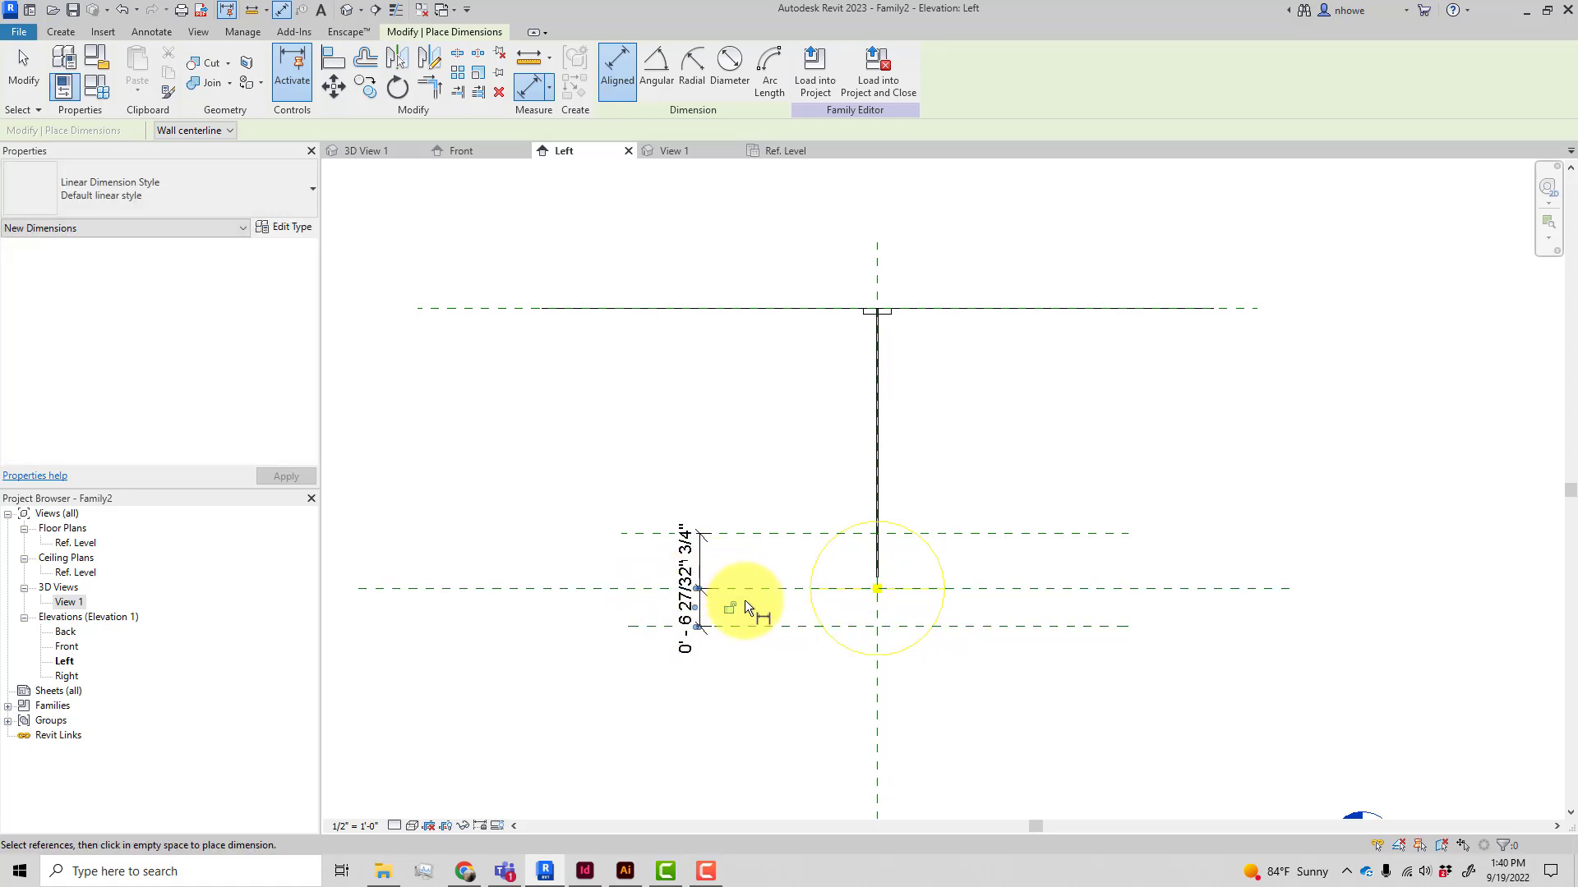
{"action": "left_click", "coordinate": [25, 65]}
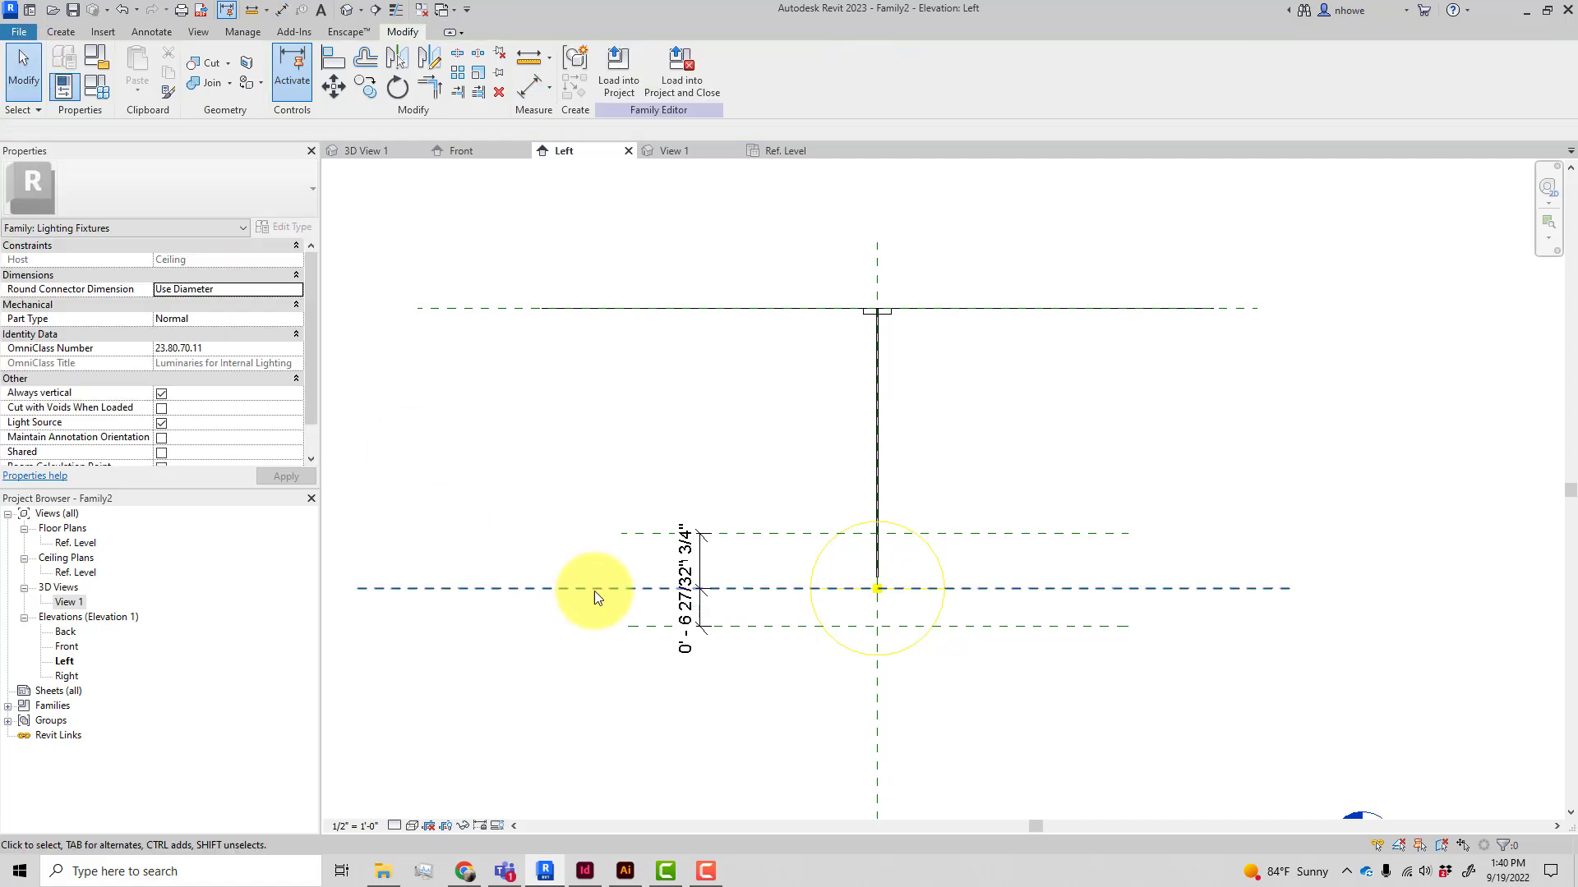
Set the dimension between the Light Source Elevation and Base Pendant planes to 6"
{"action": "scroll", "coordinate": [608, 600], "scroll_direction": "up", "scroll_amount": 3}
{"action": "left_click", "coordinate": [732, 619]}
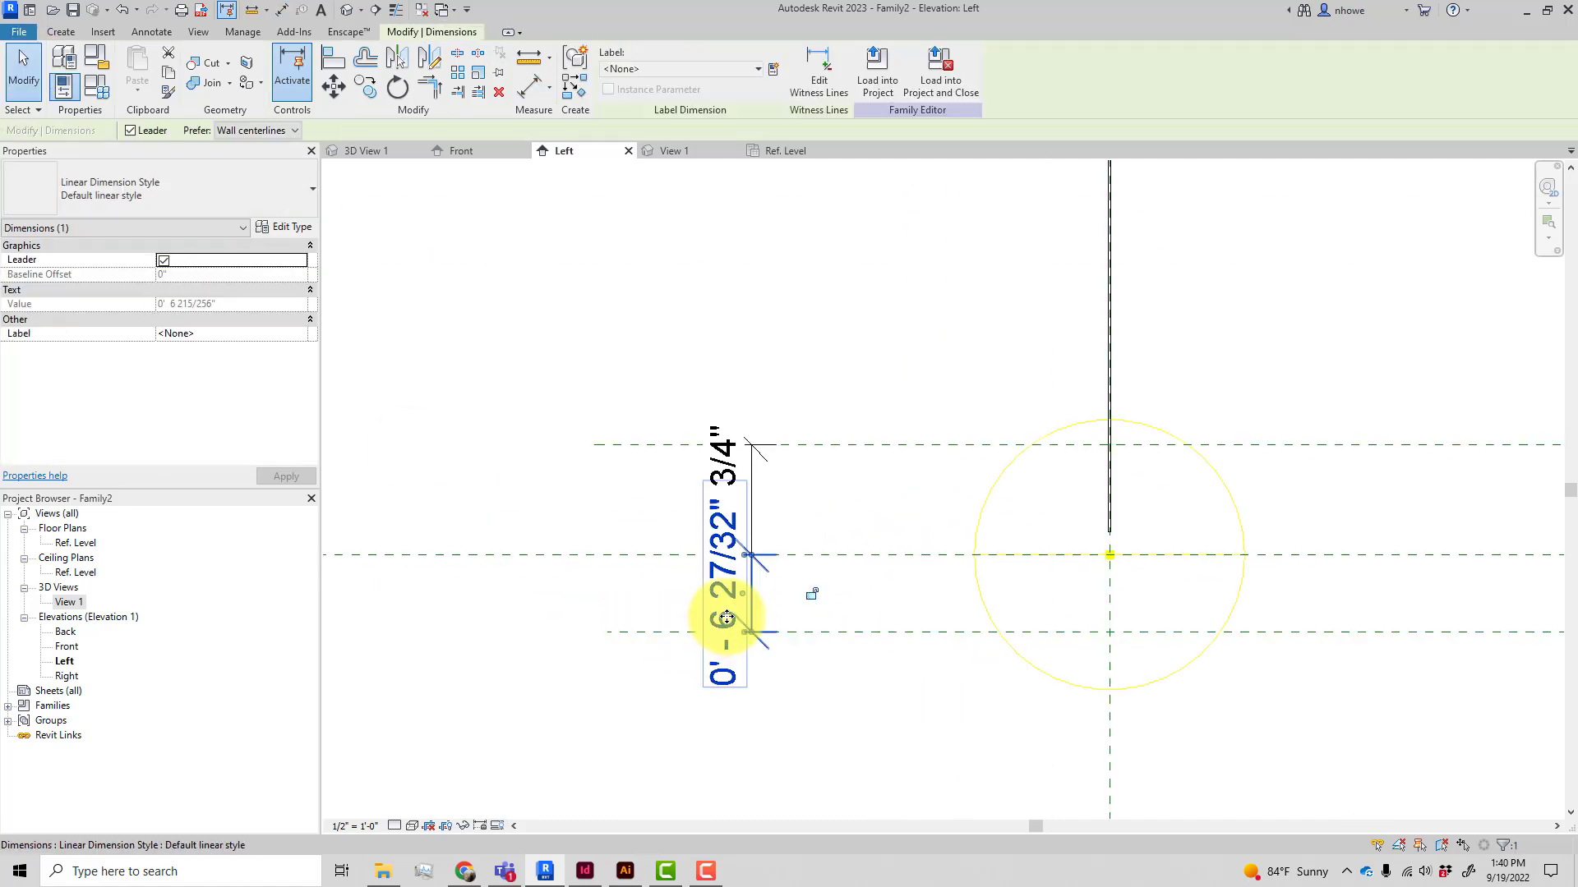
{"action": "left_click", "coordinate": [669, 630]}
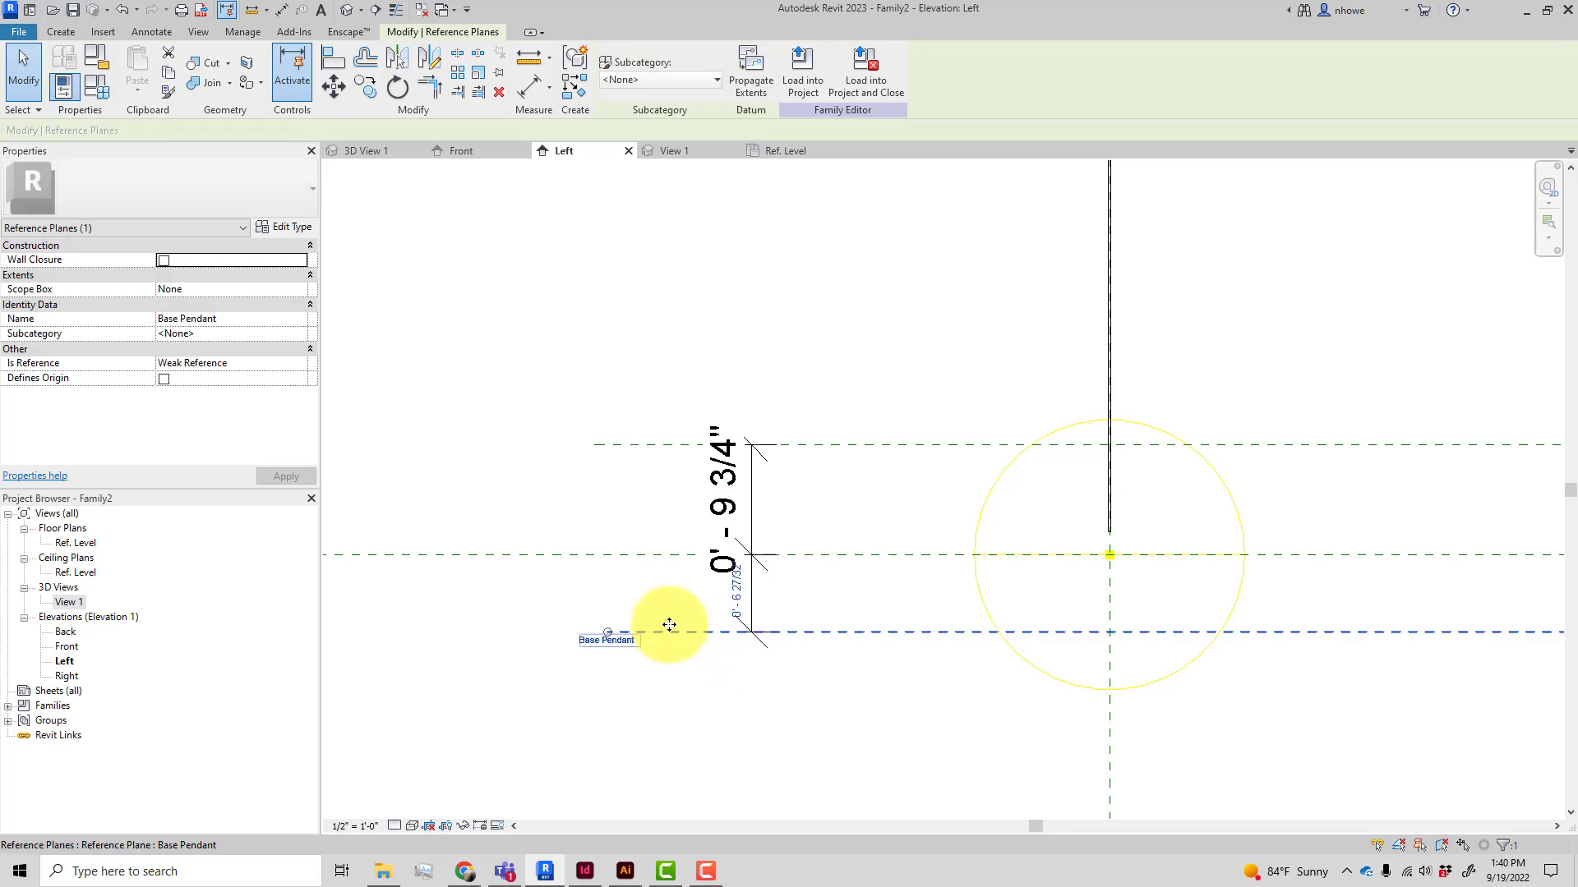
{"action": "left_click", "coordinate": [733, 612]}
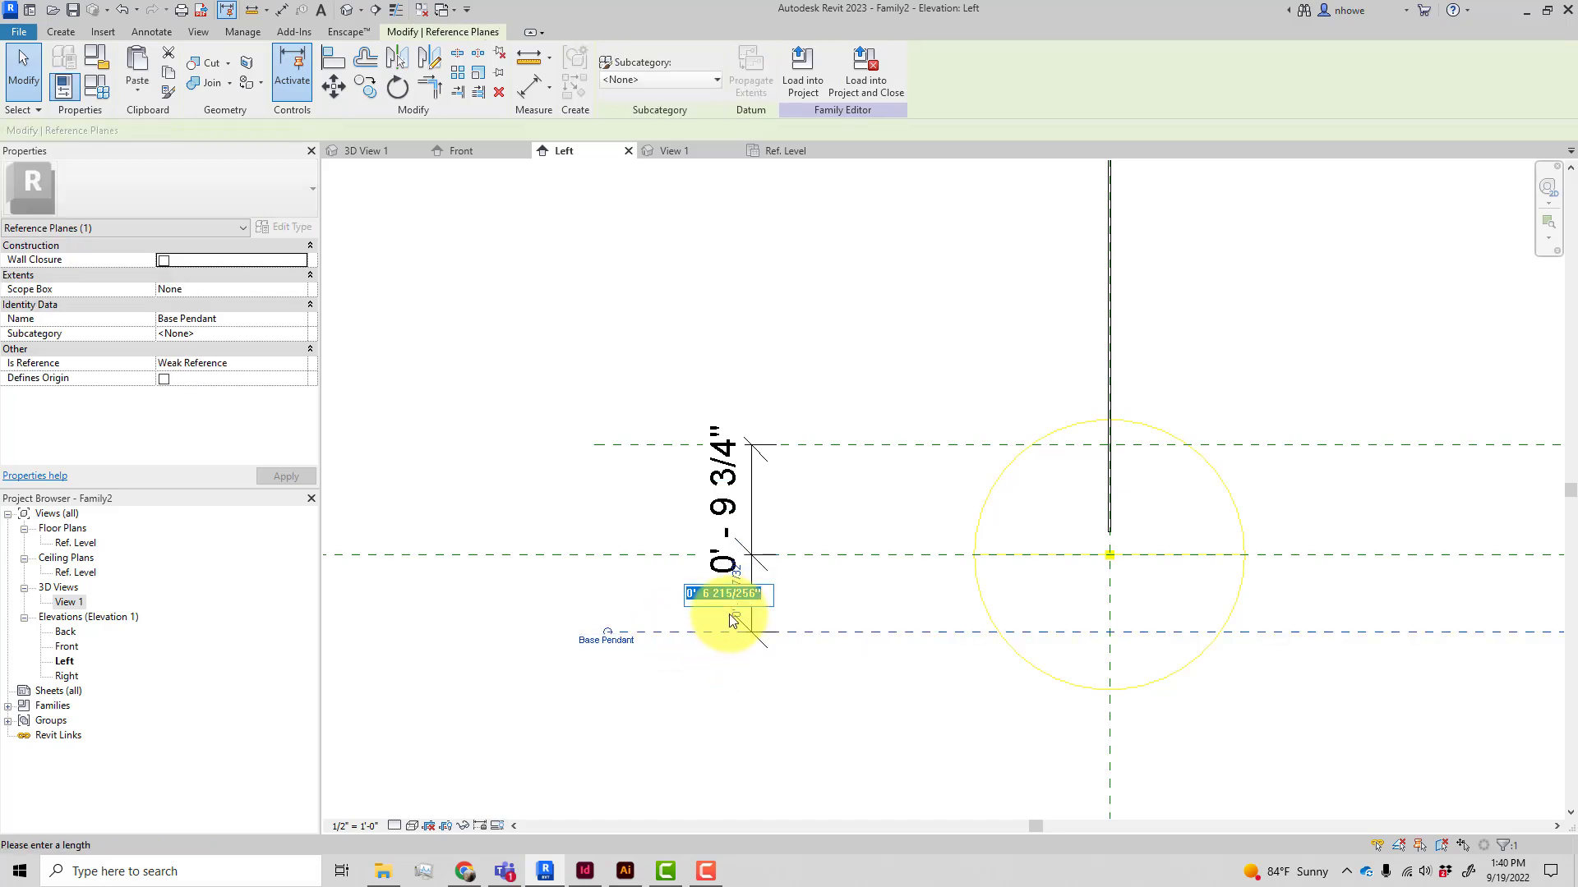
{"action": "type", "text": "6"}
{"action": "key", "text": "Return"}
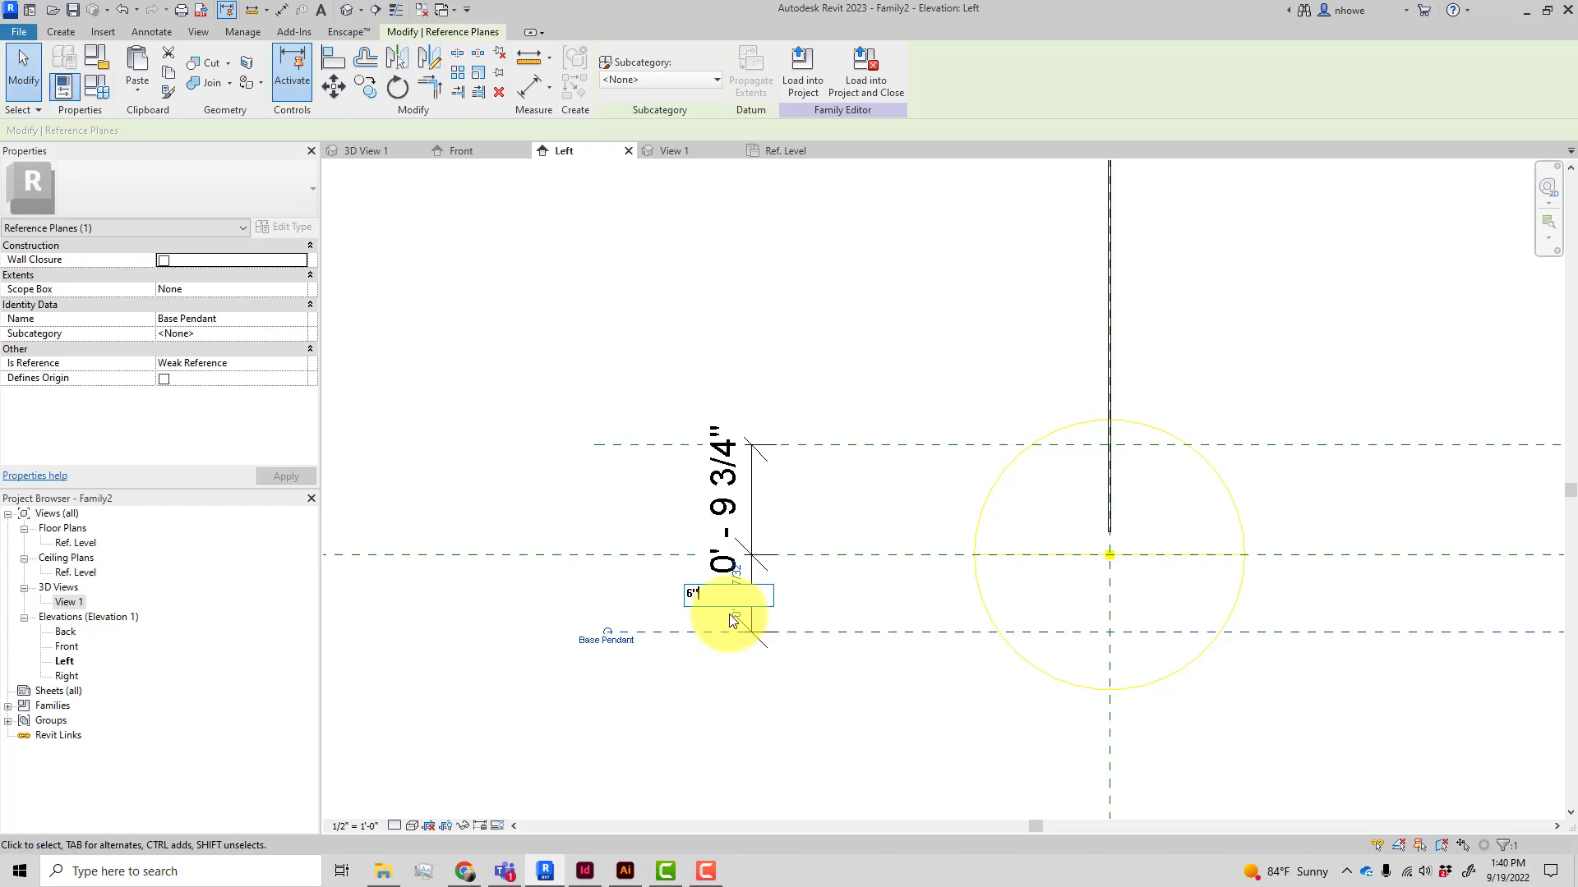
Try to edit the dimension between the Light Source Elevation and Top Pendant planes, then undo
{"action": "left_click", "coordinate": [703, 496]}
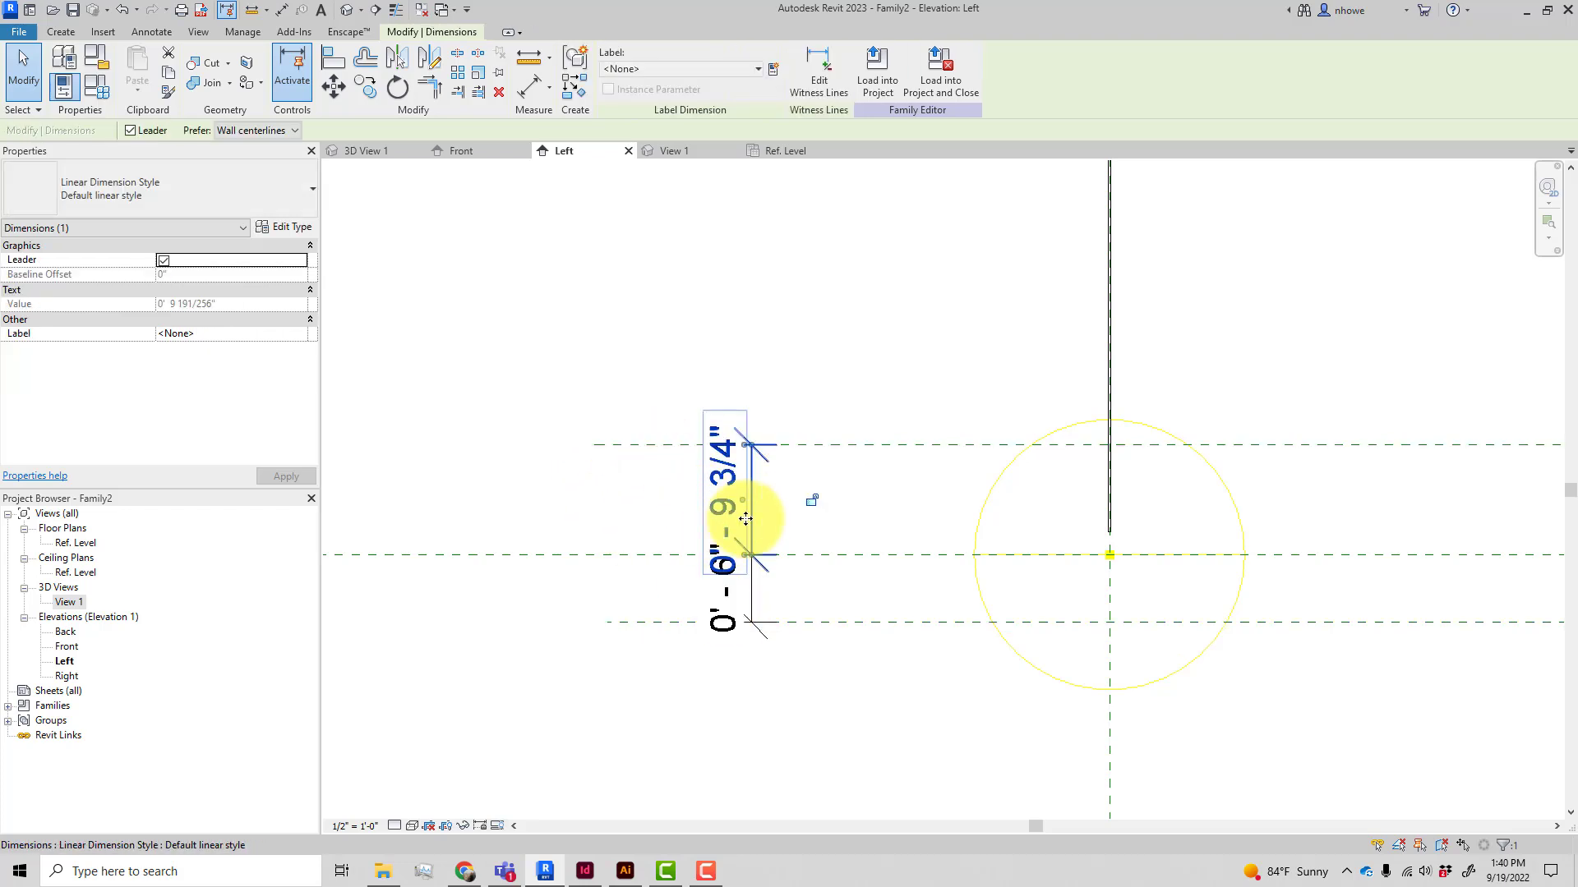
{"action": "left_click", "coordinate": [792, 502]}
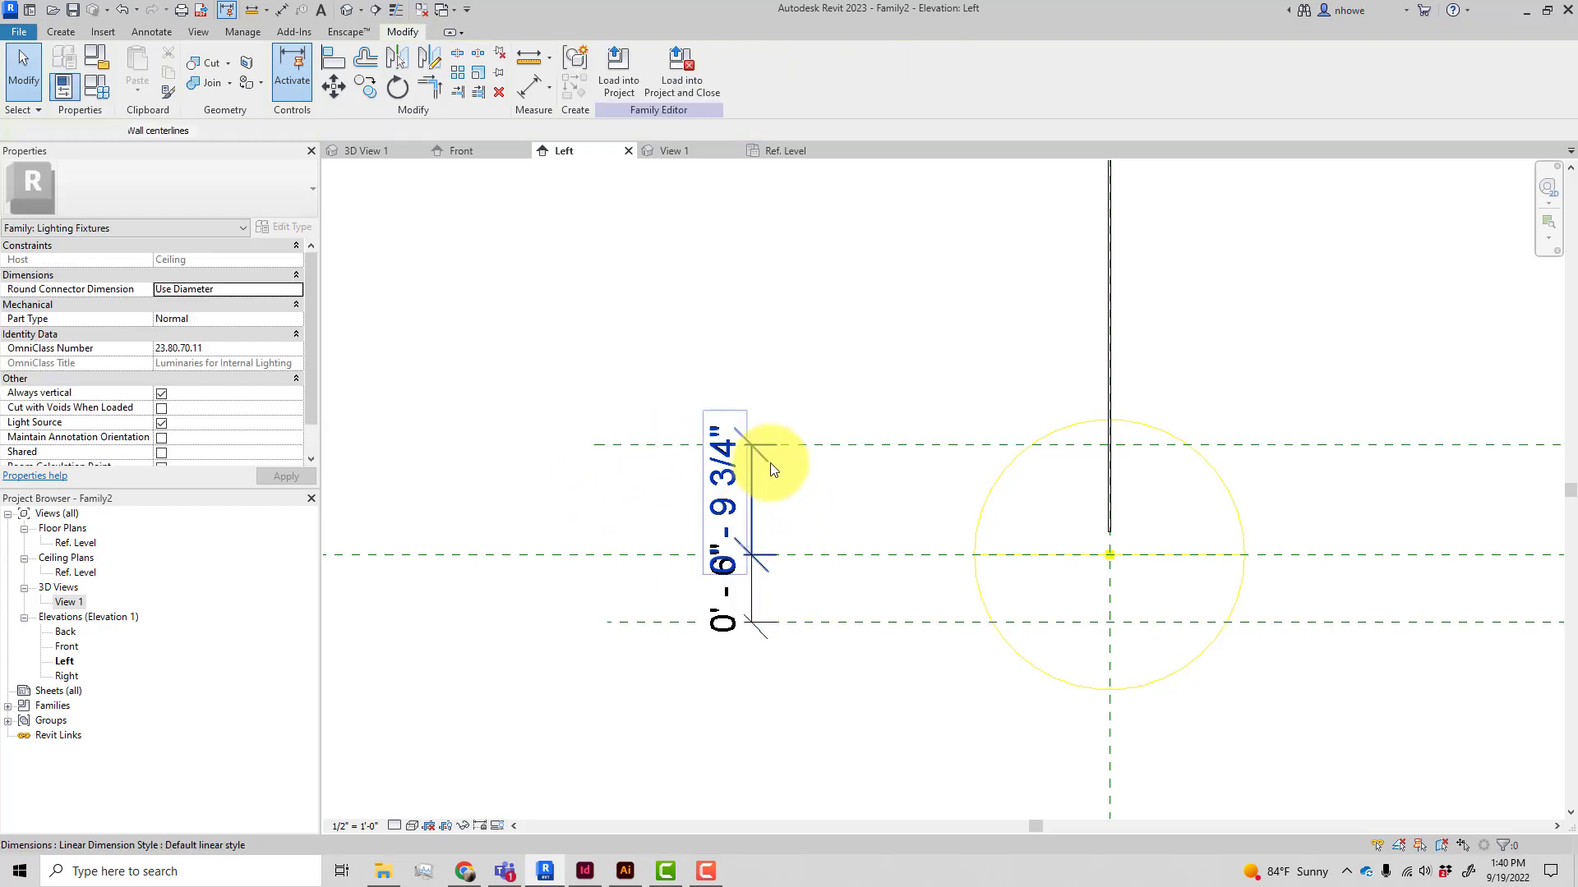
{"action": "left_click", "coordinate": [759, 457]}
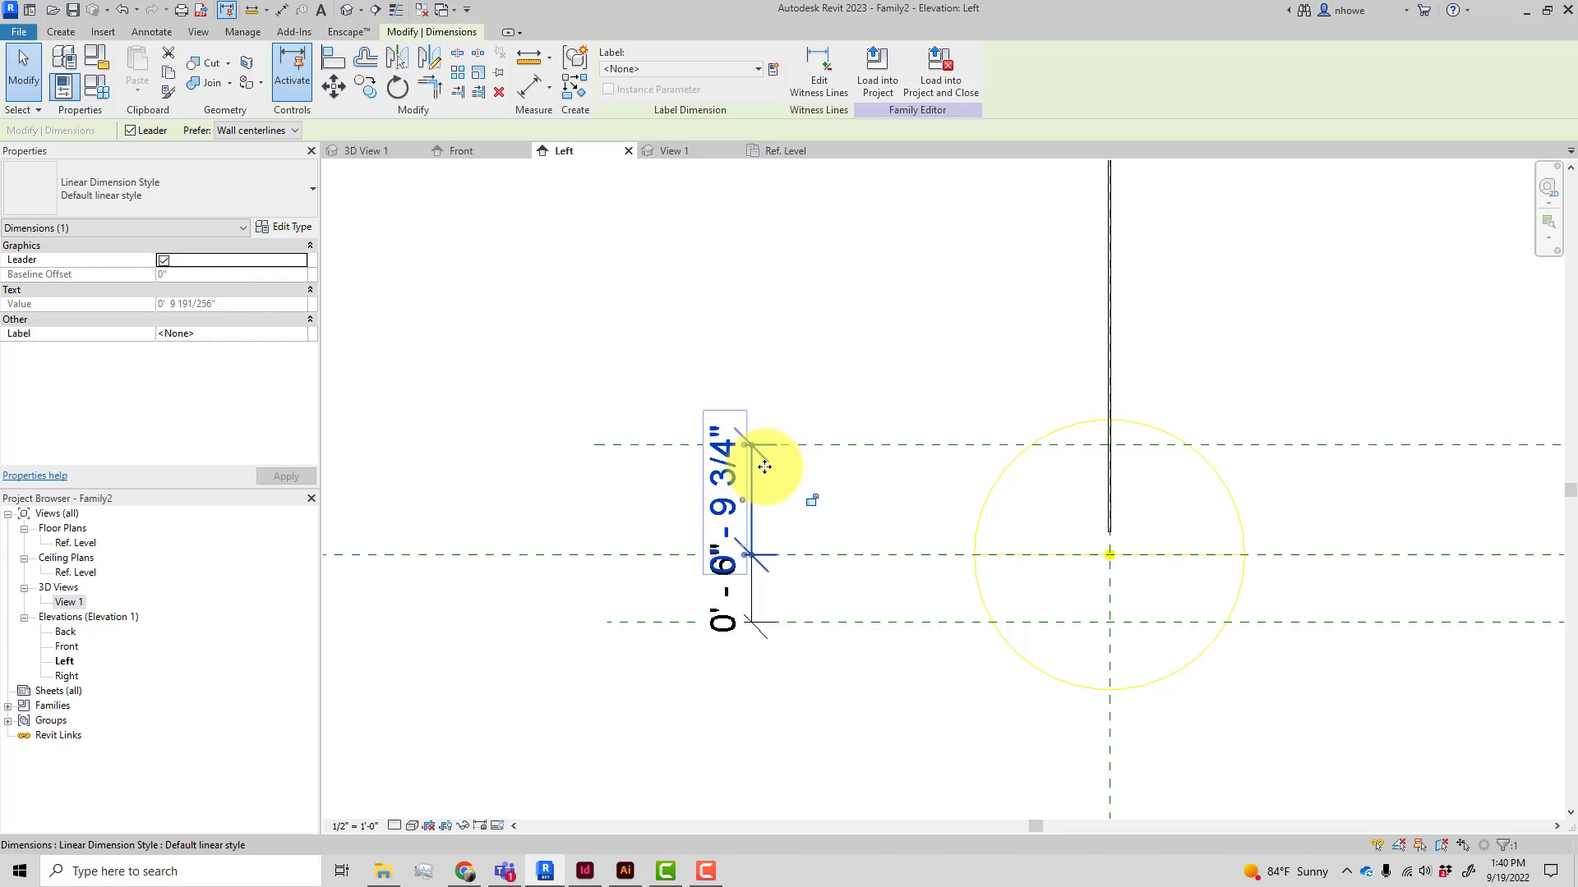
{"action": "left_click", "coordinate": [672, 514]}
{"action": "scroll", "coordinate": [721, 502], "scroll_direction": "up", "scroll_amount": 6}
{"action": "left_click", "coordinate": [722, 503]}
{"action": "scroll", "coordinate": [694, 520], "scroll_direction": "down", "scroll_amount": 1}
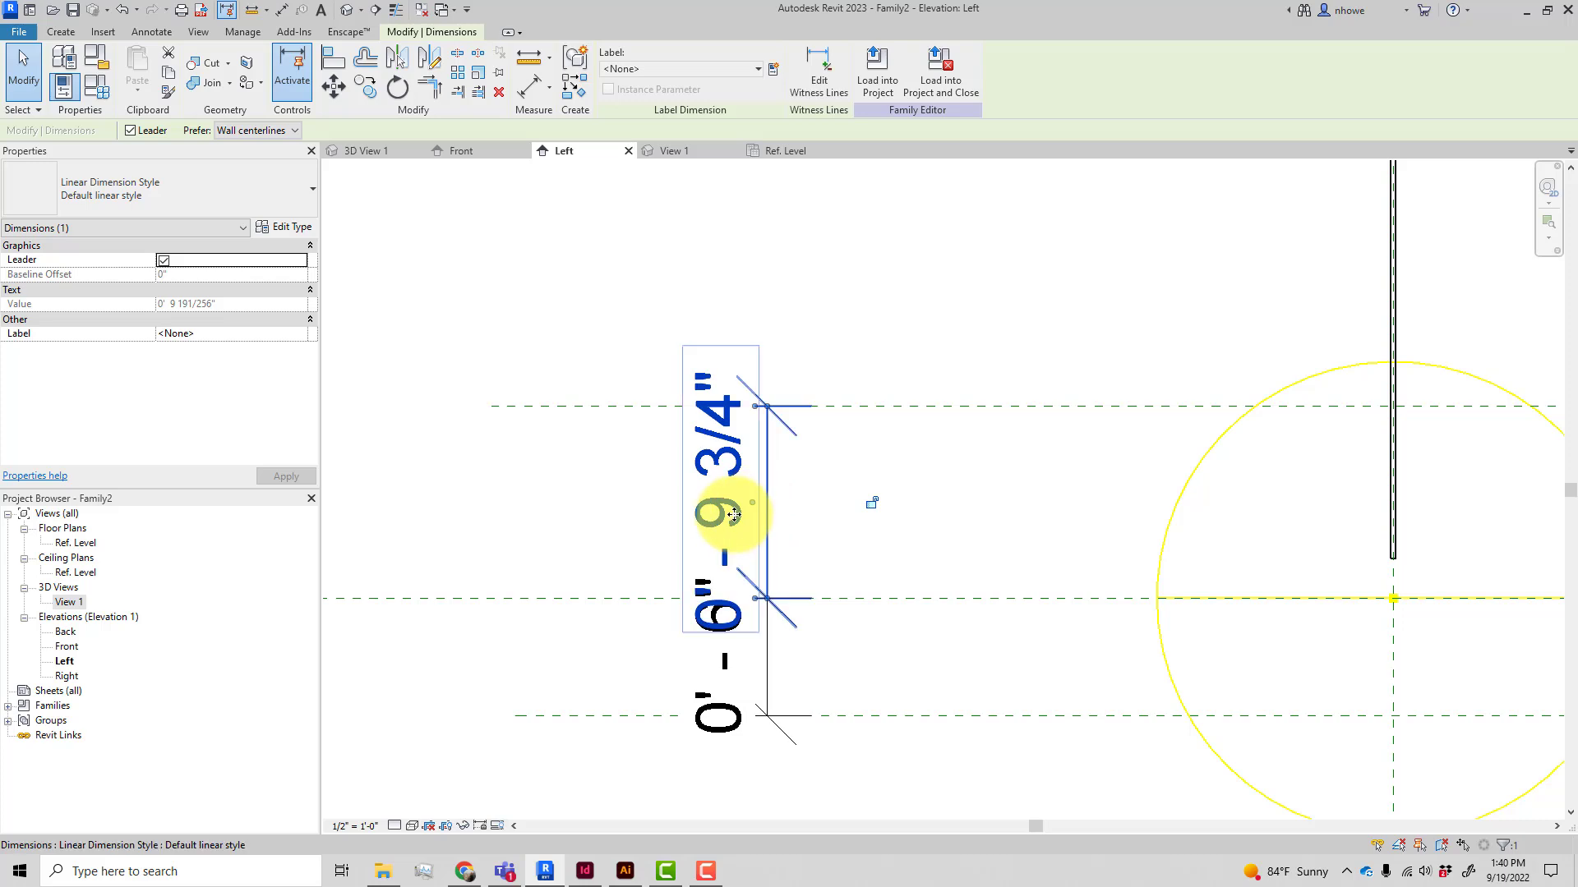
{"action": "left_click", "coordinate": [793, 615]}
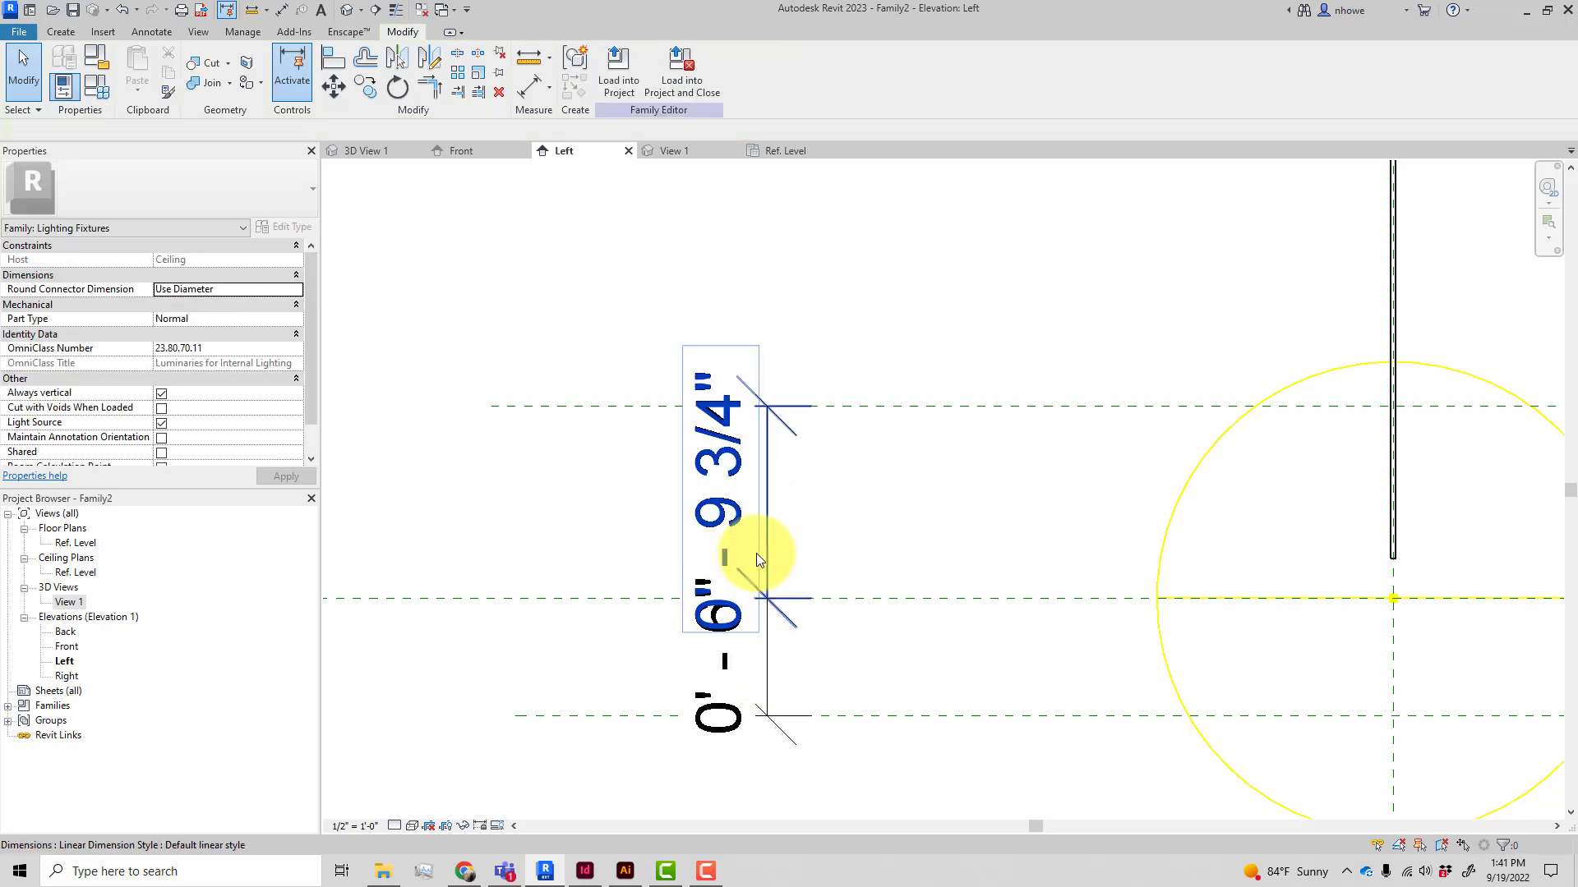
{"action": "left_click", "coordinate": [745, 518]}
{"action": "scroll", "coordinate": [744, 517], "scroll_direction": "down", "scroll_amount": 3}
{"action": "scroll", "coordinate": [744, 518], "scroll_direction": "down", "scroll_amount": 3}
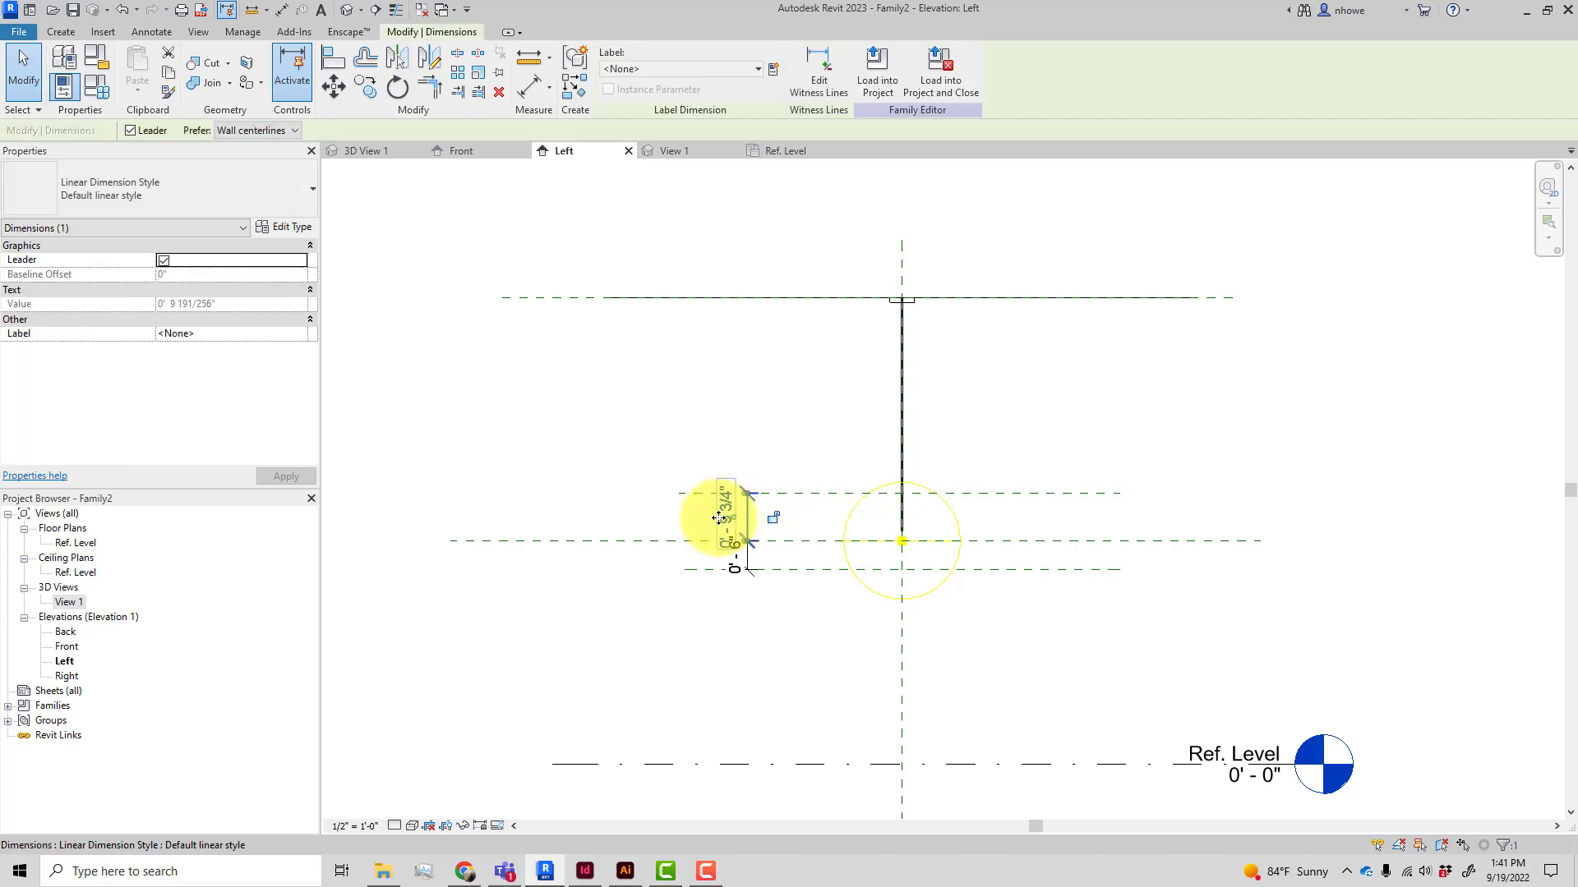
{"action": "key", "text": "ctrl+z"}
{"action": "scroll", "coordinate": [769, 509], "scroll_direction": "up", "scroll_amount": 1}
{"action": "scroll", "coordinate": [773, 515], "scroll_direction": "up", "scroll_amount": 2}
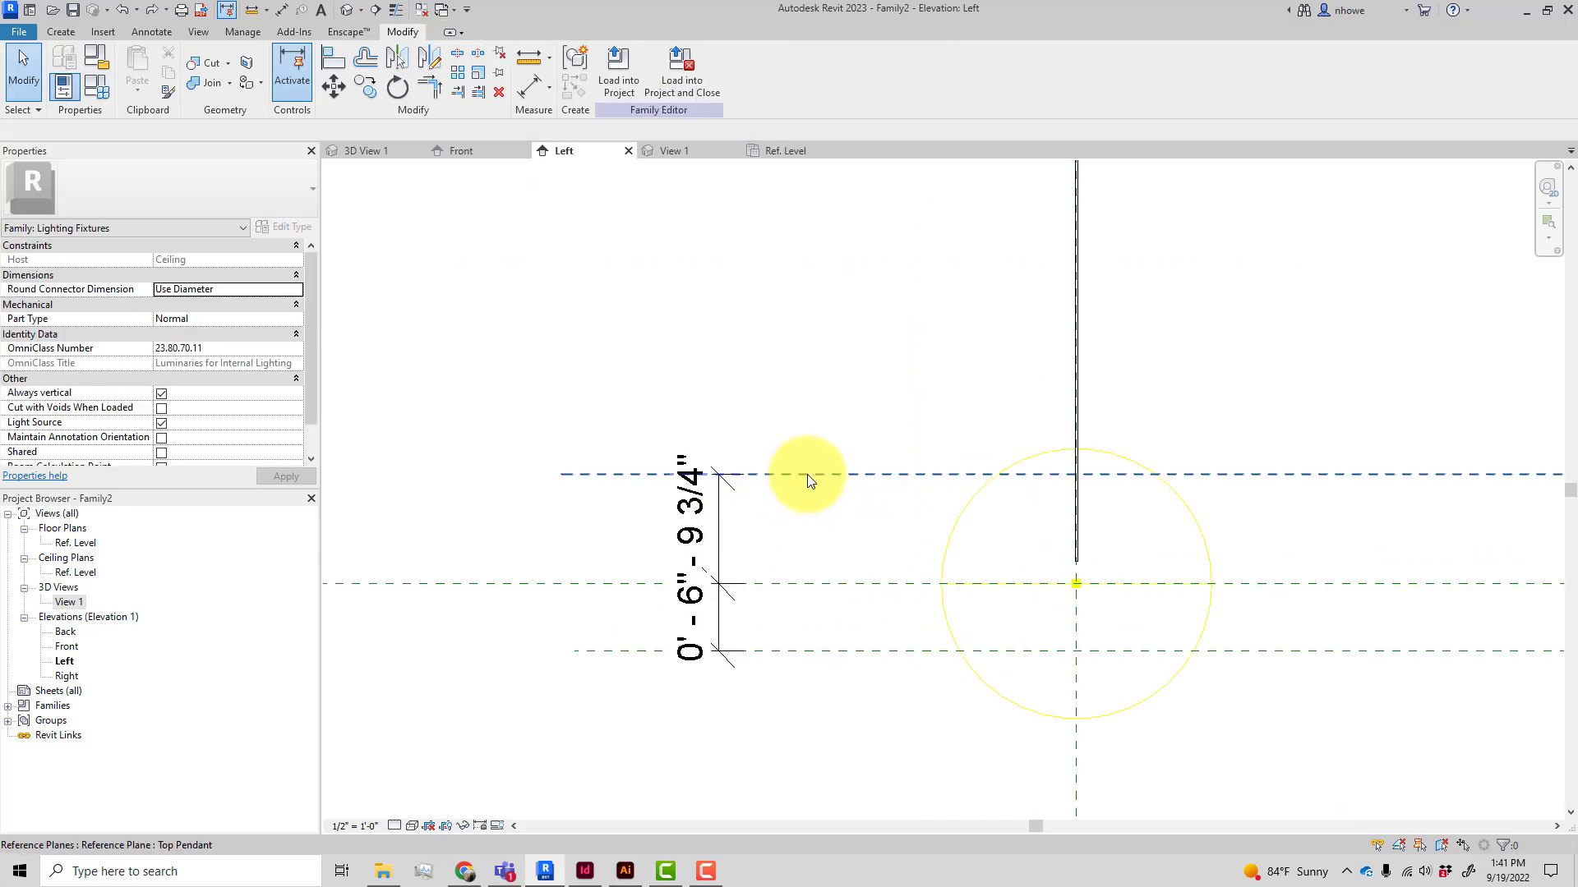
Move the Top Pendant reference plane down to 8" above the Light Source Elevation plane
{"action": "left_click", "coordinate": [807, 475]}
{"action": "left_click_drag", "start_coordinate": [807, 475], "coordinate": [801, 494]}
{"action": "left_click", "coordinate": [803, 549]}
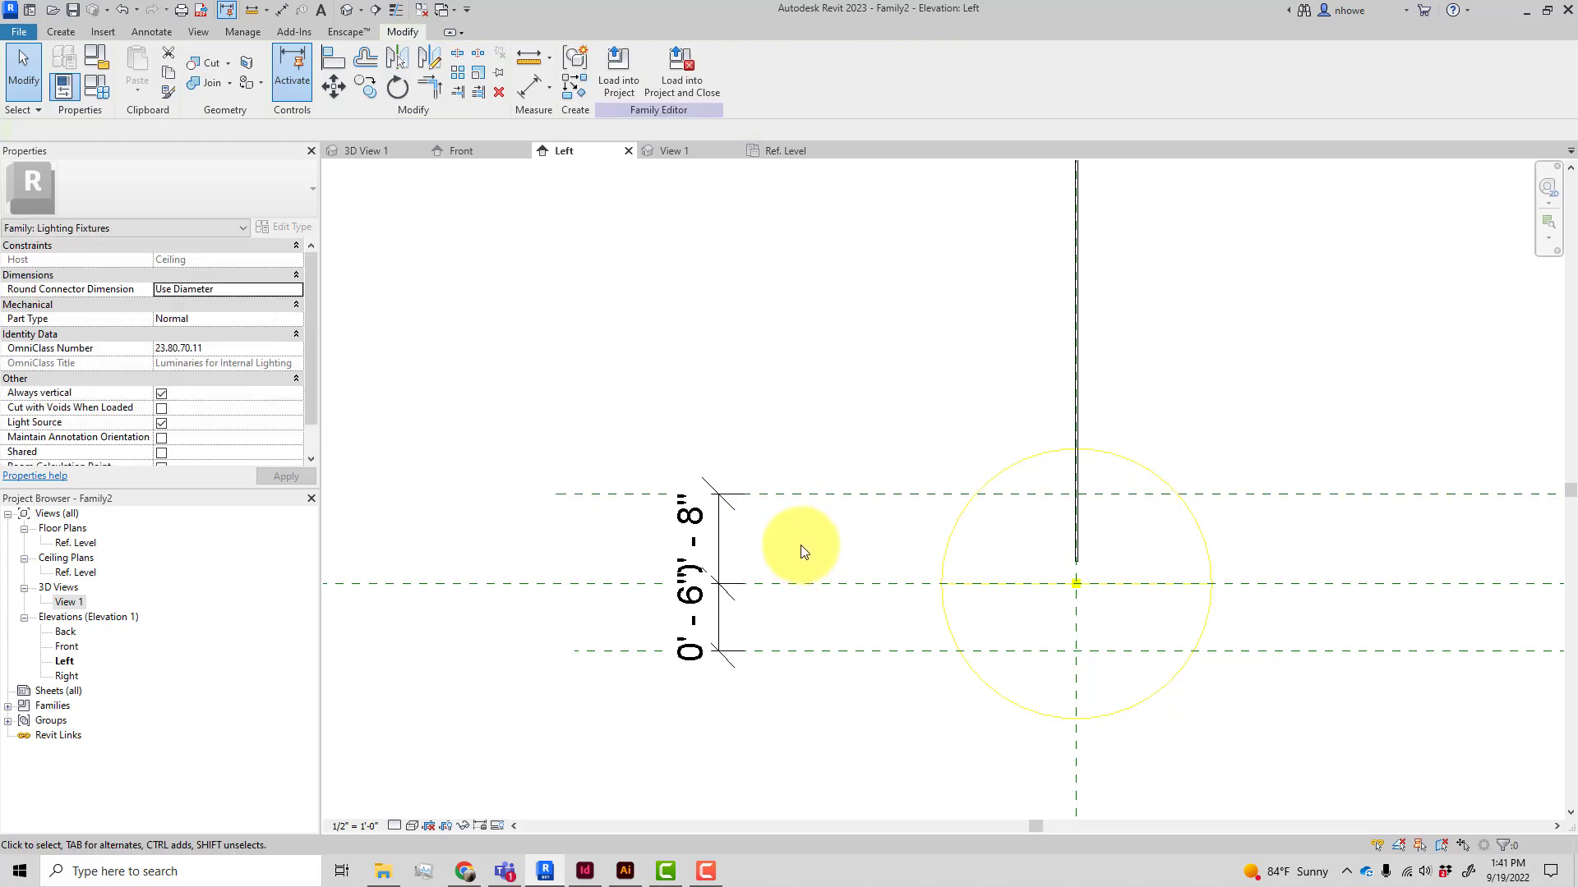
Lock the 6" dimension between the Light Source Elevation and Base Pendant planes
{"action": "left_click", "coordinate": [689, 544]}
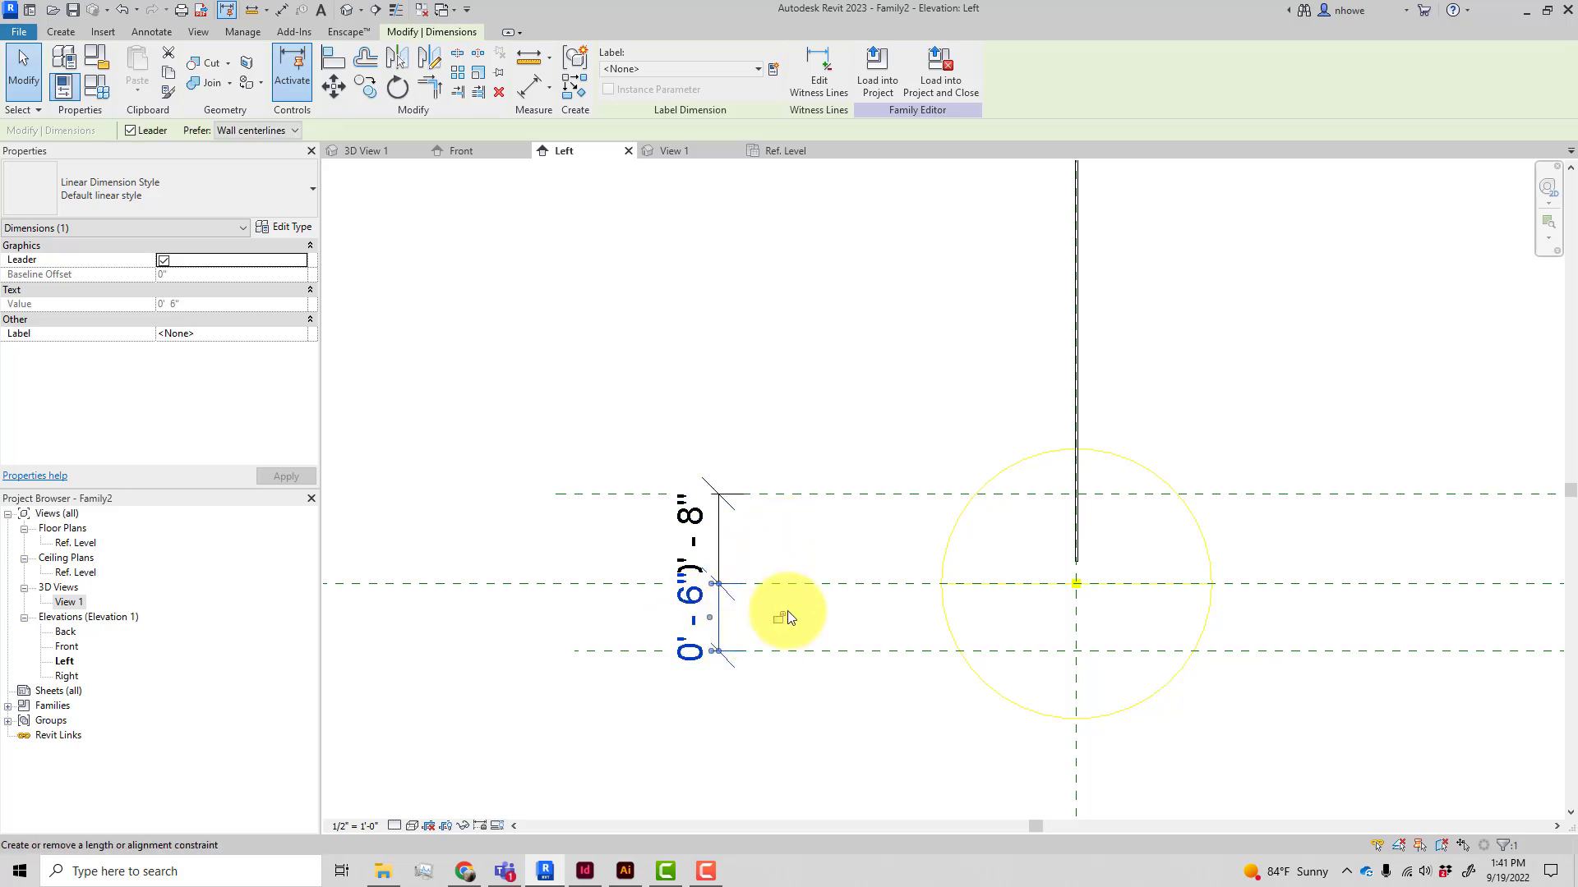
{"action": "left_click", "coordinate": [777, 619]}
{"action": "scroll", "coordinate": [790, 723], "scroll_direction": "down", "scroll_amount": 4}
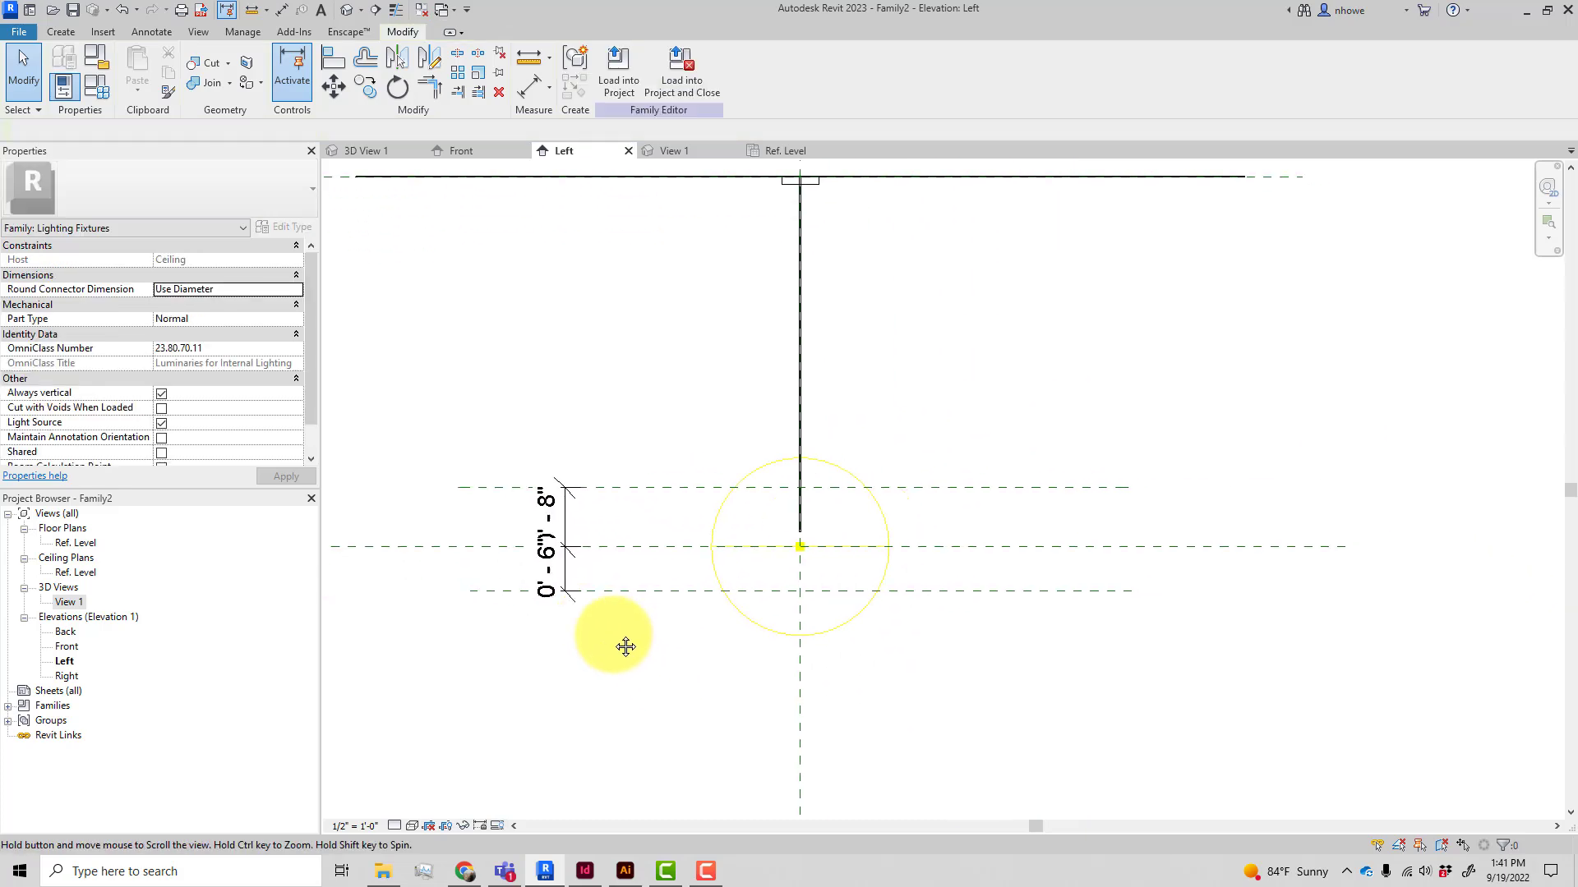
Drag the Light Source Elevation plane downward twice to flex the locked pendant reference planes
{"action": "mouse_move", "coordinate": [1048, 588]}
{"action": "left_mouse_down"}
{"action": "mouse_move", "coordinate": [1050, 556]}
{"action": "mouse_move", "coordinate": [1048, 585]}
{"action": "left_mouse_up"}
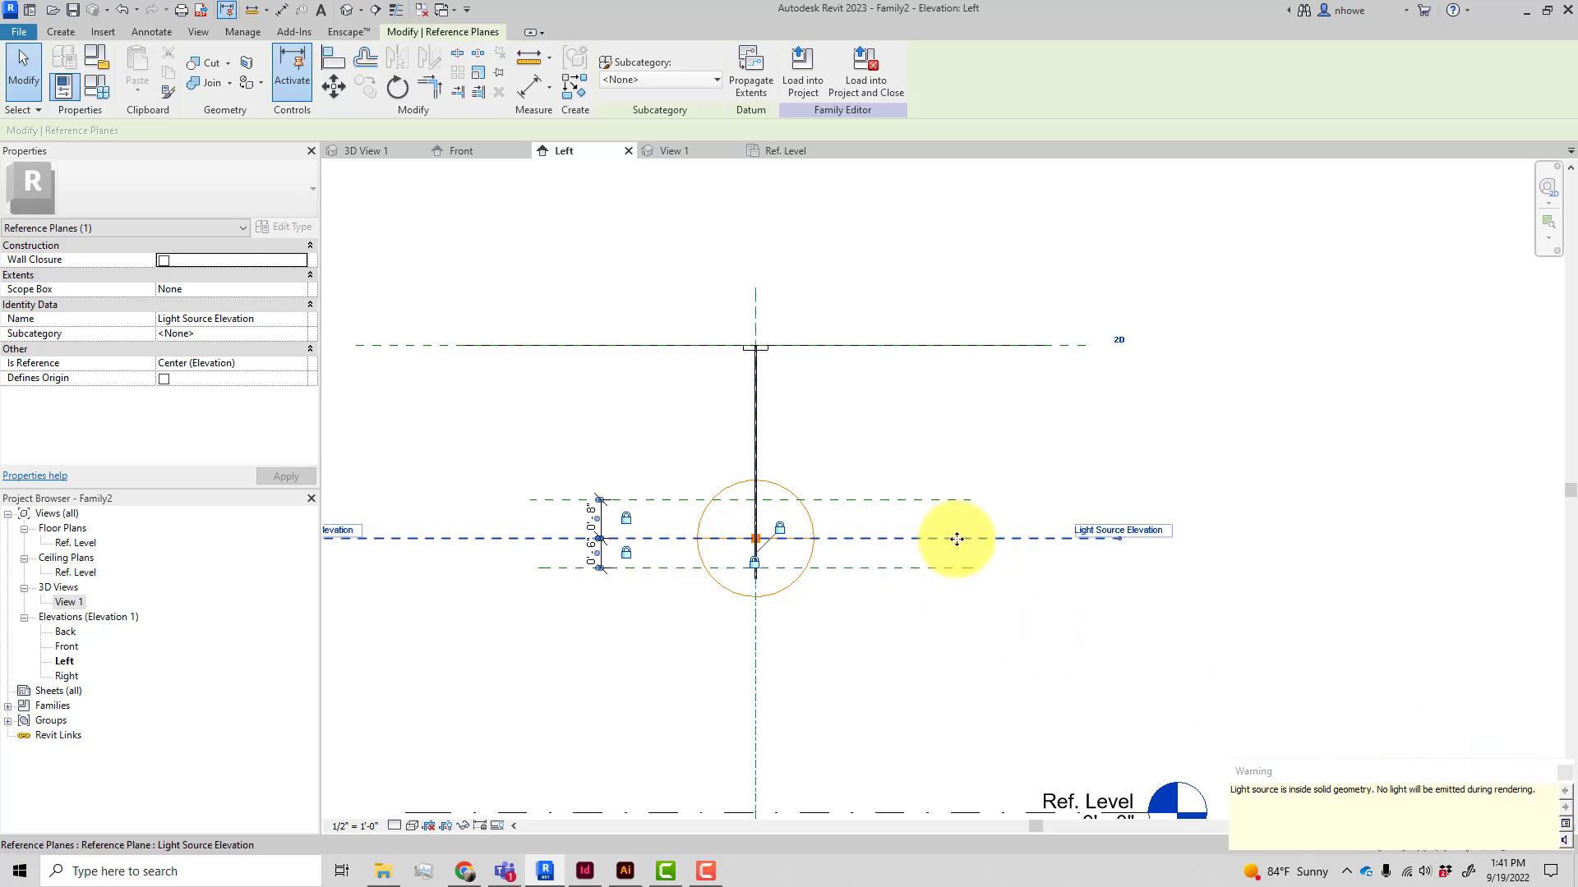
{"action": "left_click_drag", "start_coordinate": [957, 539], "coordinate": [949, 574]}
{"action": "left_click", "coordinate": [766, 577]}
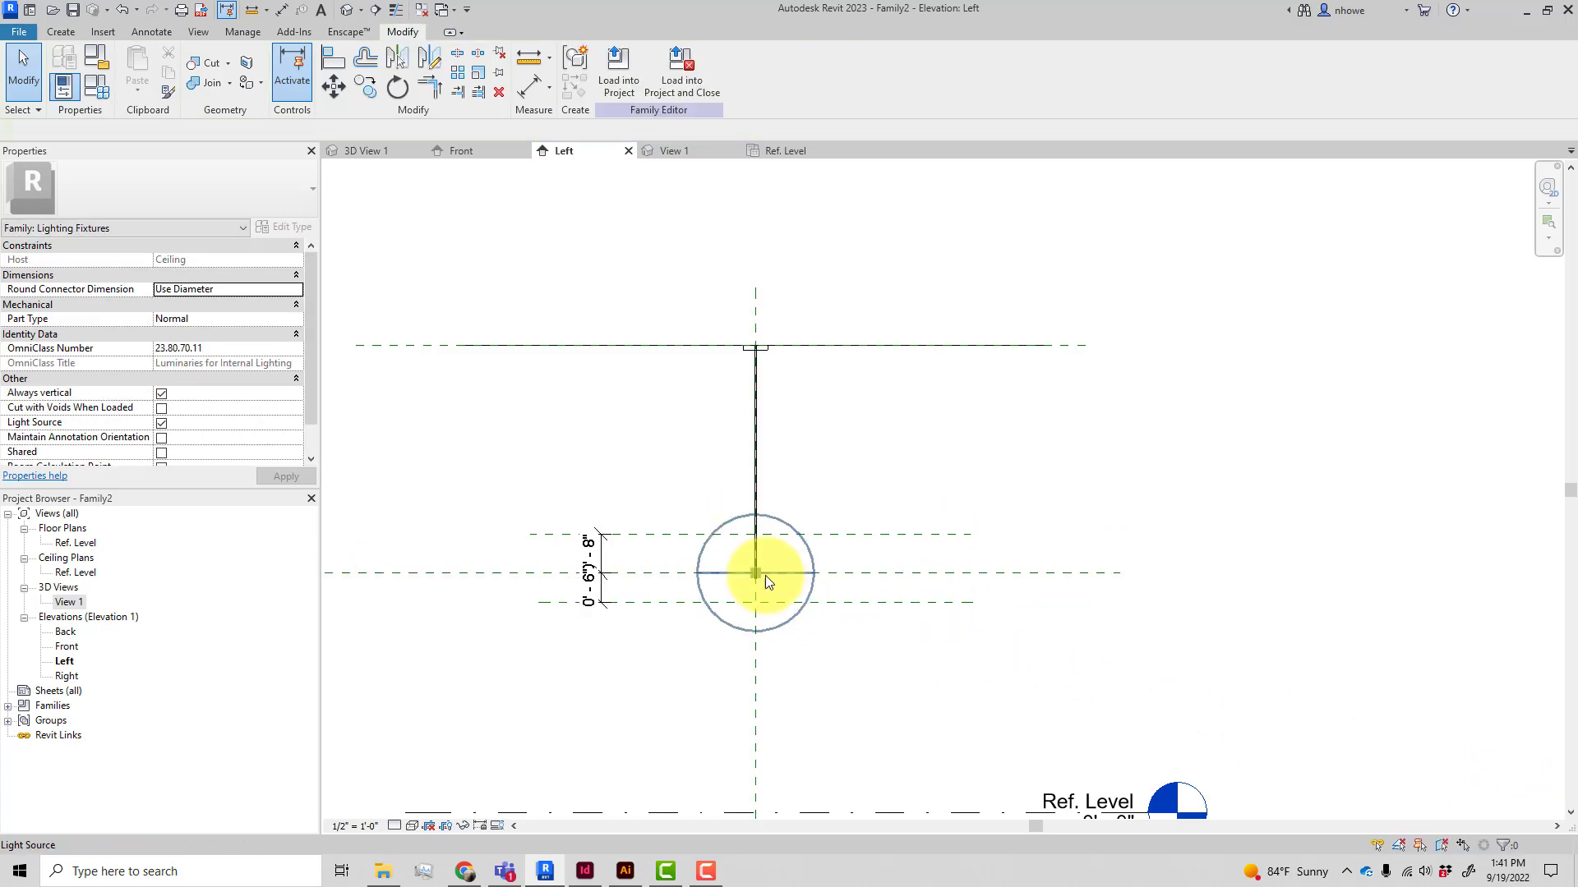
{"action": "scroll", "coordinate": [766, 575], "scroll_direction": "up", "scroll_amount": 3}
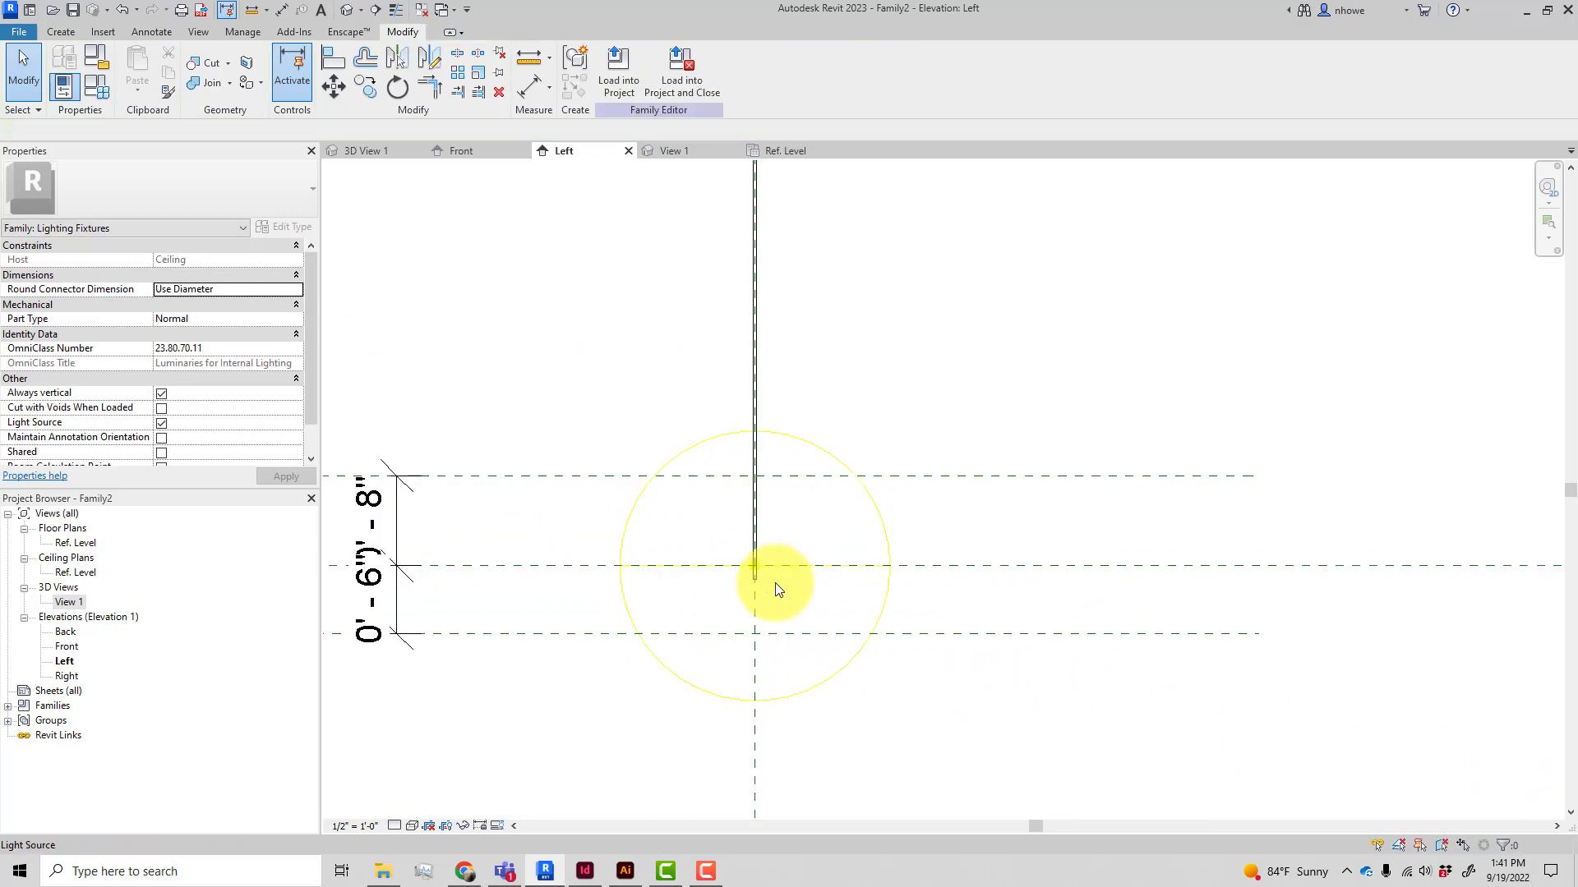
{"action": "left_click", "coordinate": [976, 567]}
{"action": "left_click_drag", "start_coordinate": [986, 565], "coordinate": [983, 634]}
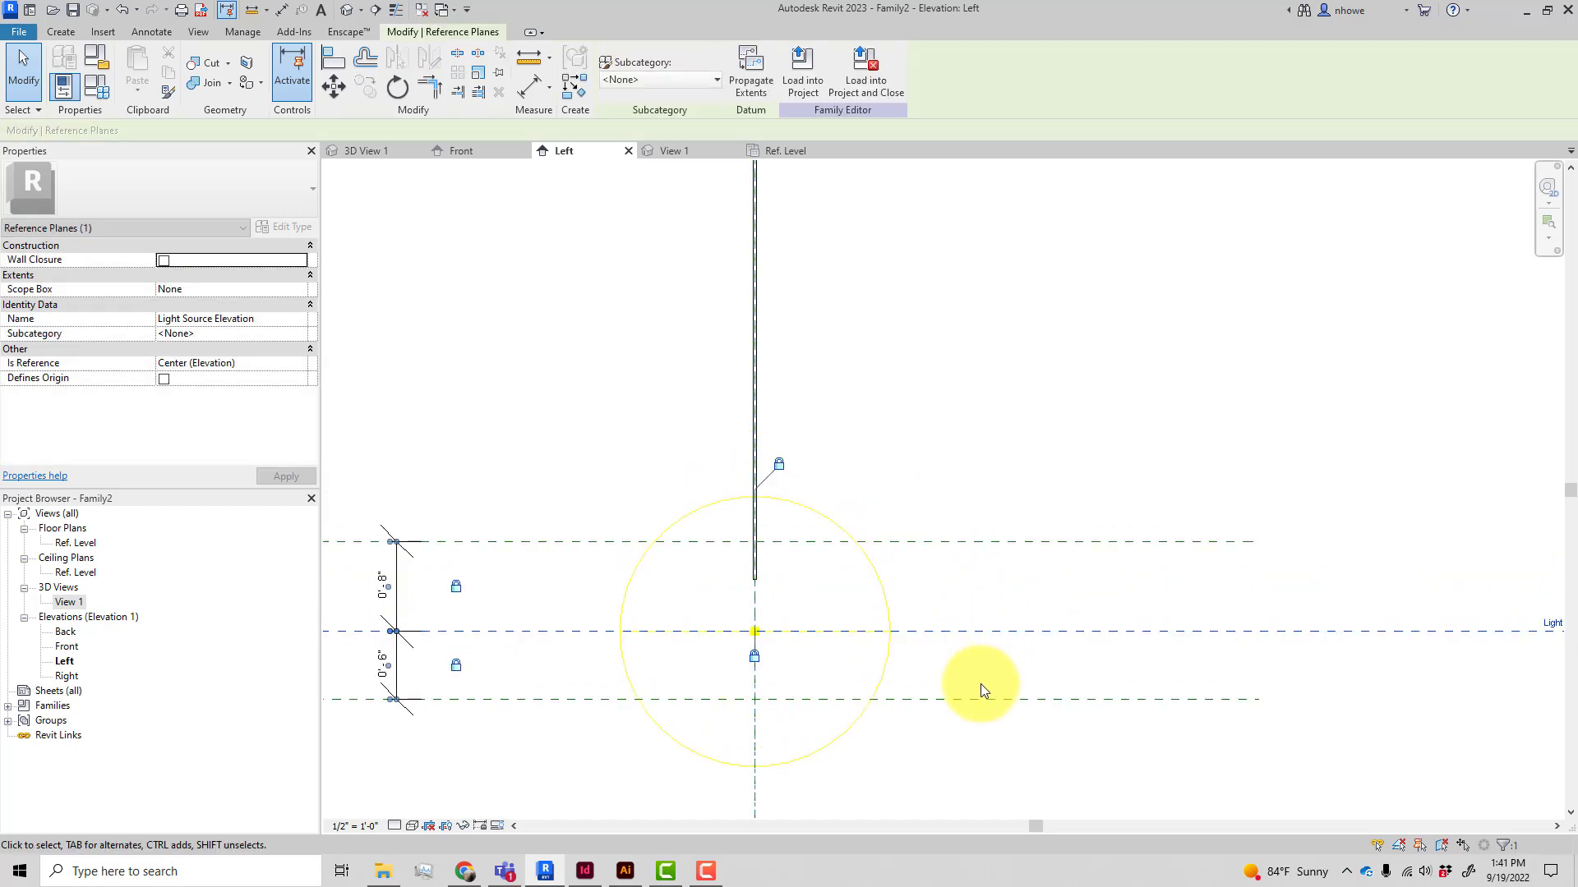
{"action": "left_click", "coordinate": [986, 682]}
{"action": "scroll", "coordinate": [990, 567], "scroll_direction": "down", "scroll_amount": 1}
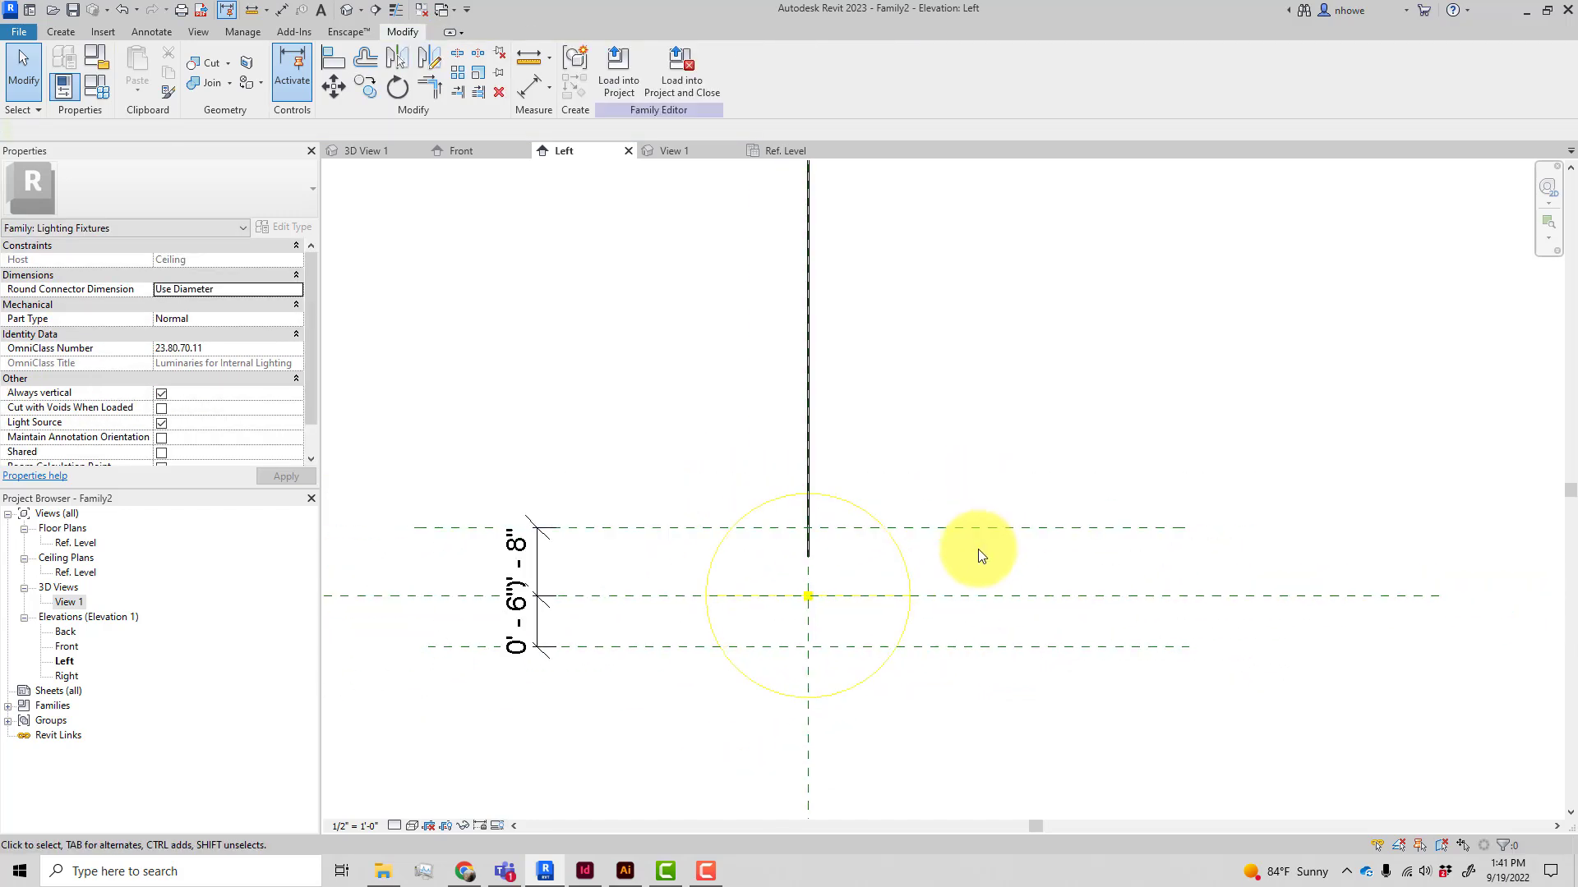